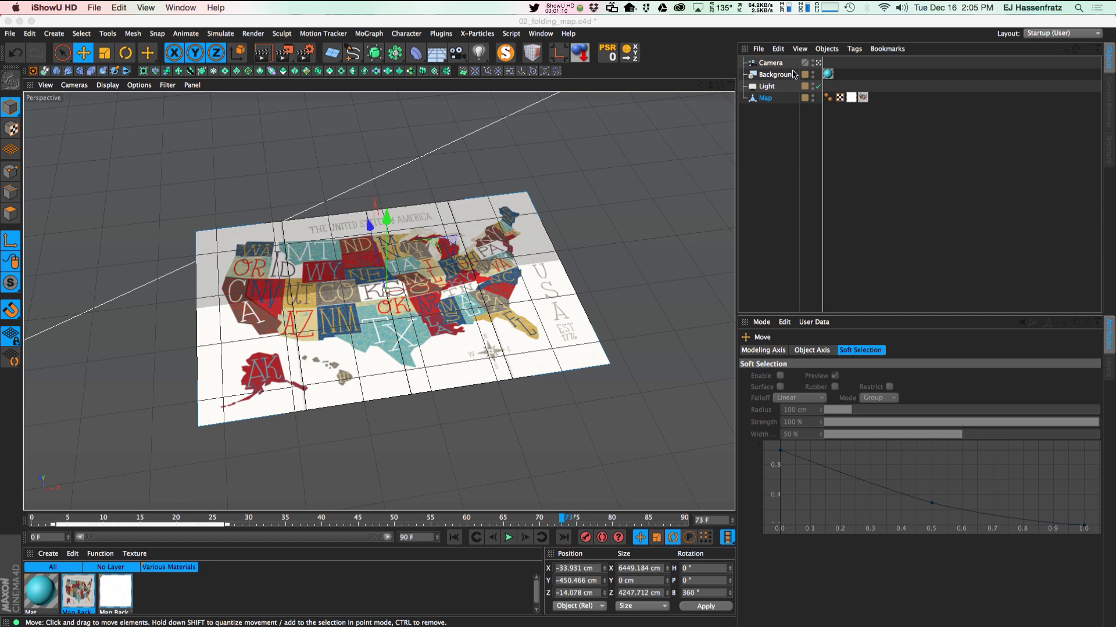
- Show the map in a maximized Top view and activate the Joint Tool with the Map object selected
{"action": "left_click", "coordinate": [302, 312]}
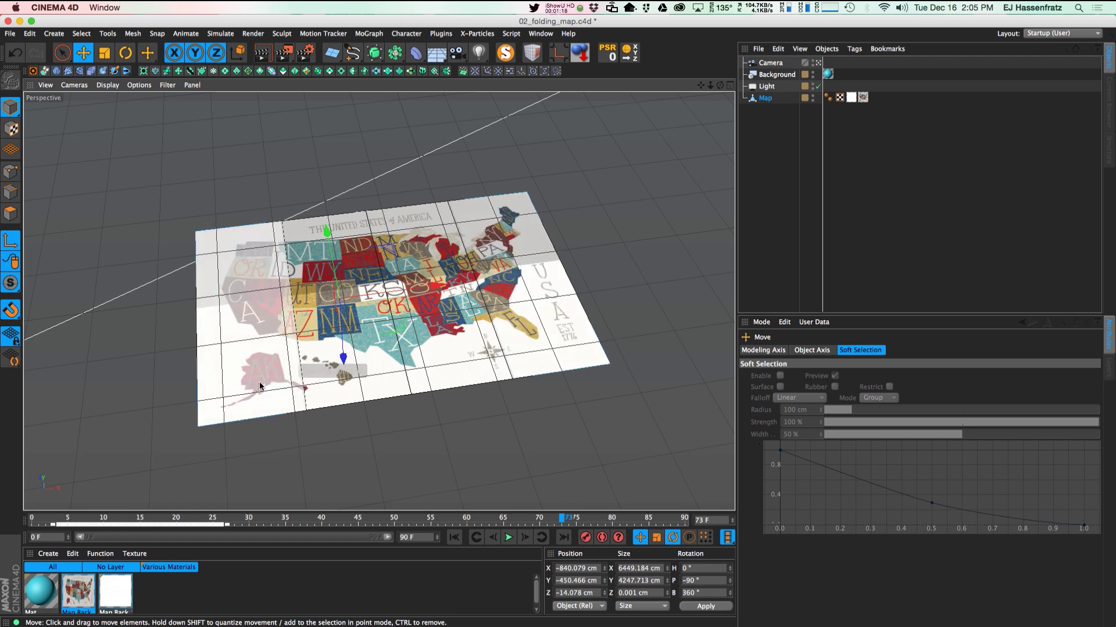
{"action": "left_click", "coordinate": [730, 87]}
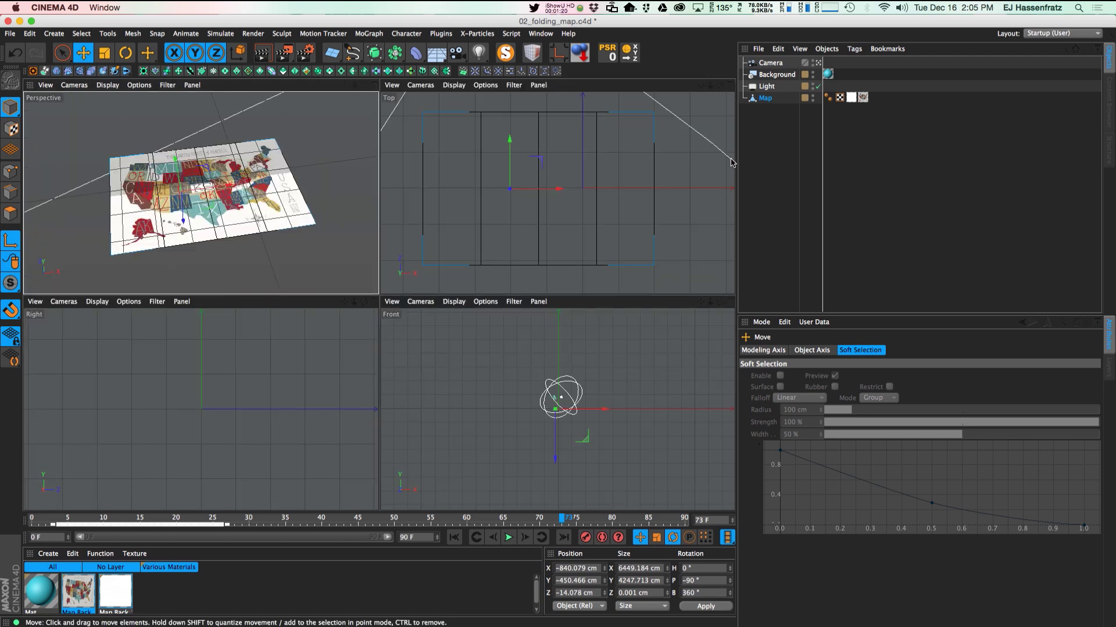
{"action": "left_click", "coordinate": [728, 88]}
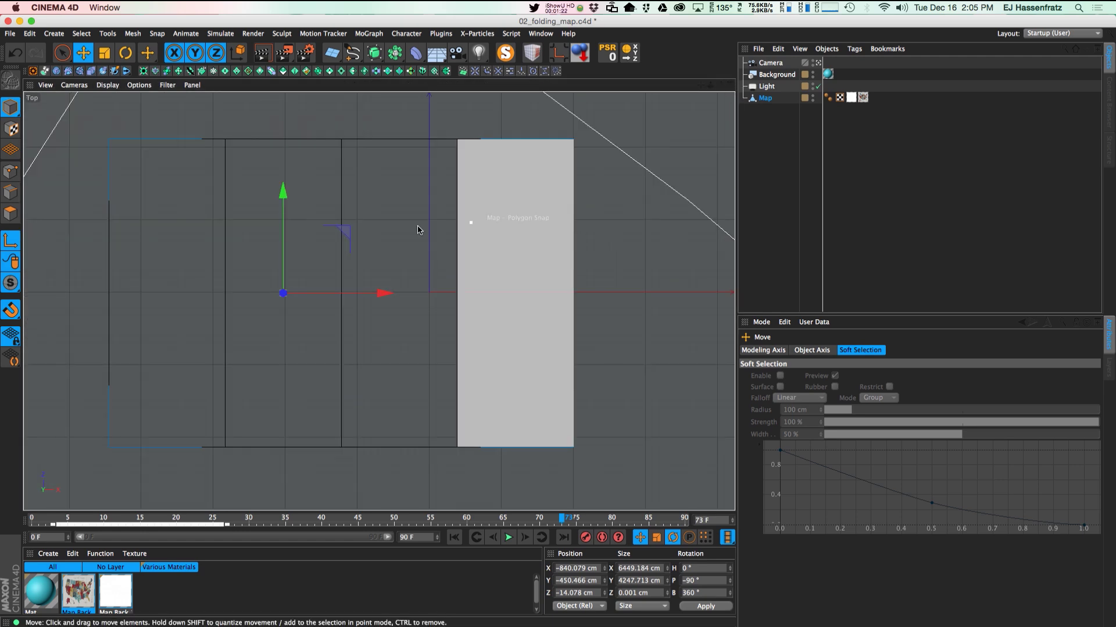
{"action": "mouse_move", "coordinate": [465, 290]}
{"action": "middle_mouse_down", "text": "alt"}
{"action": "mouse_move", "coordinate": [521, 302]}
{"action": "mouse_move", "coordinate": [448, 283]}
{"action": "middle_mouse_up", "text": "alt"}
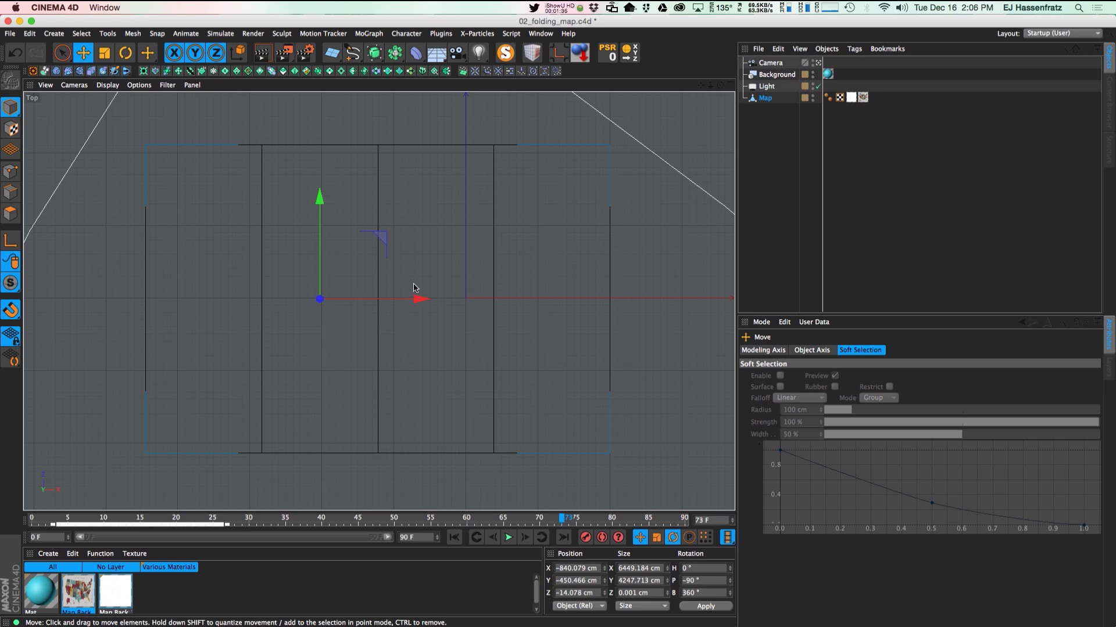
{"action": "left_click", "coordinate": [765, 99]}
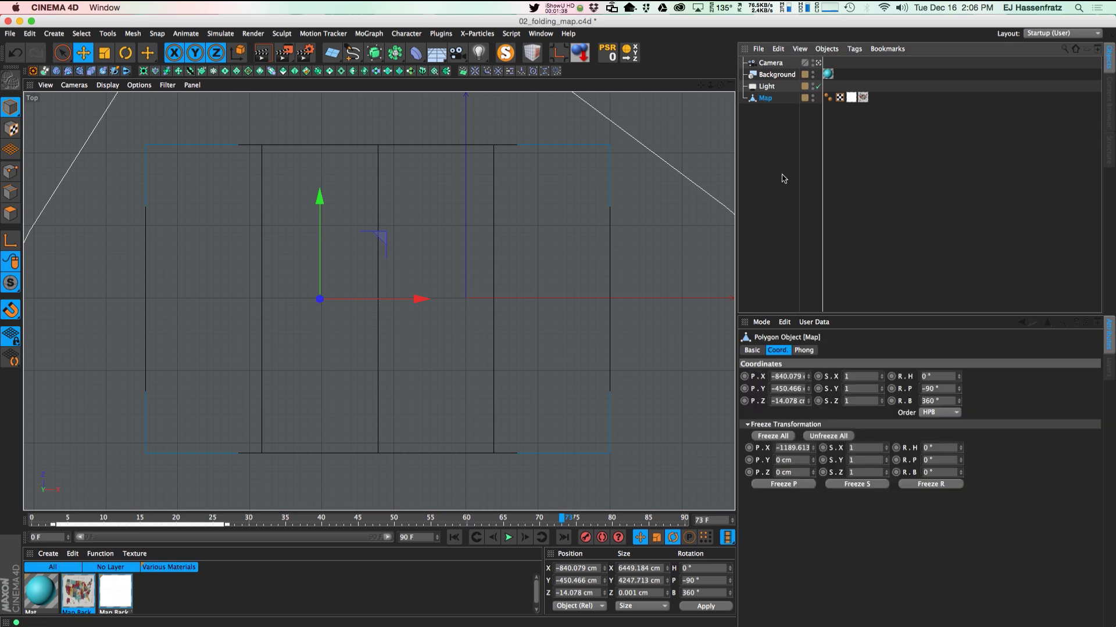
{"action": "left_click", "coordinate": [401, 33]}
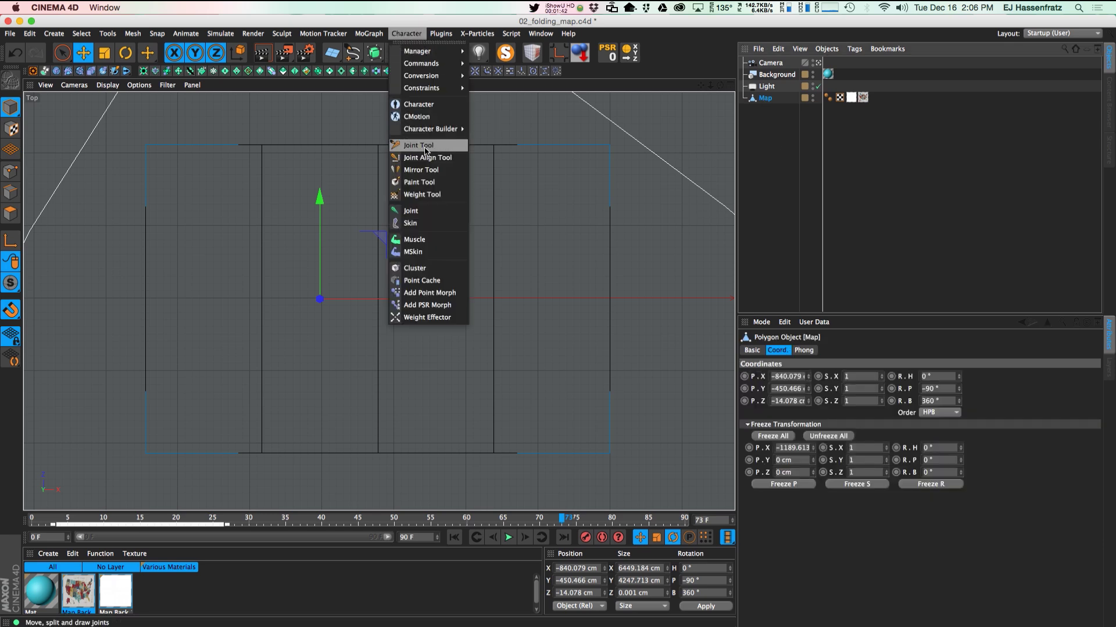
{"action": "left_click", "coordinate": [447, 148]}
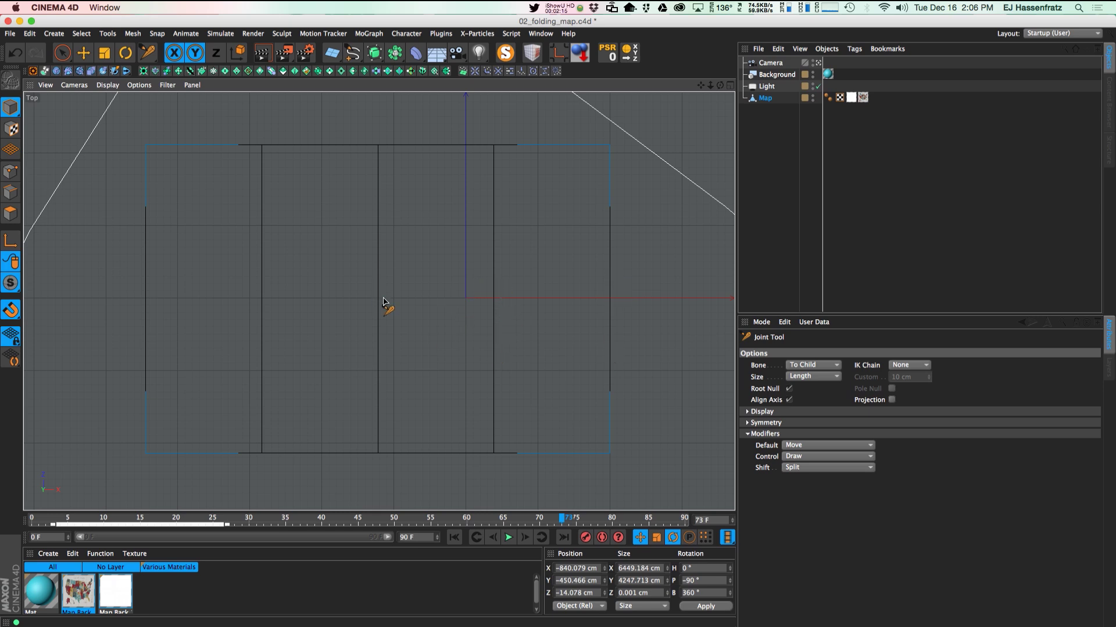
{"action": "left_click", "coordinate": [10, 309]}
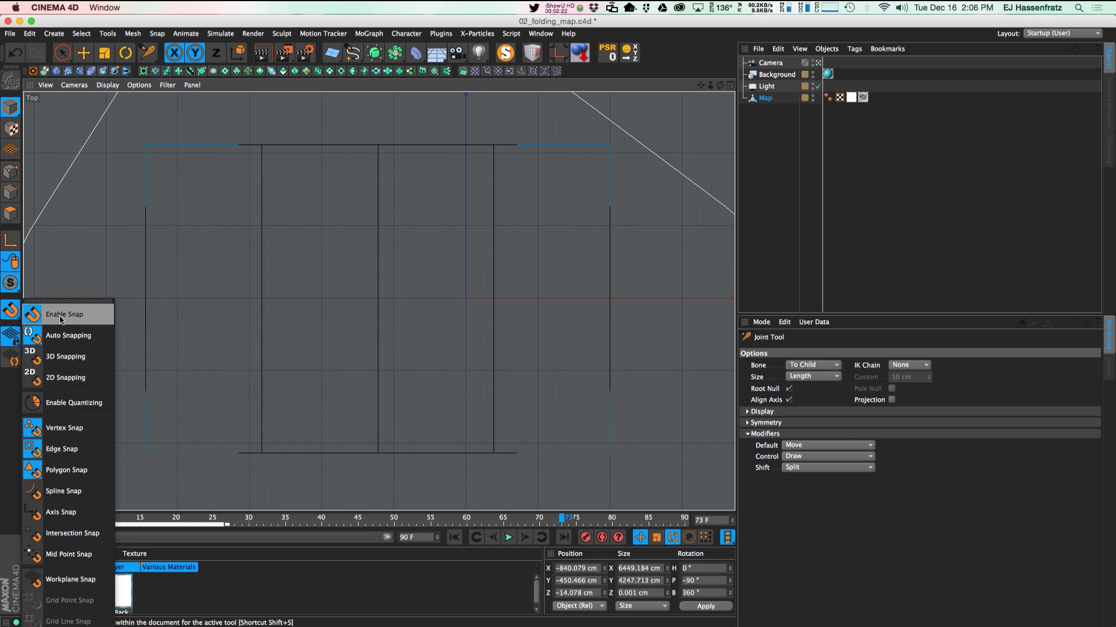
{"action": "left_click", "coordinate": [63, 456]}
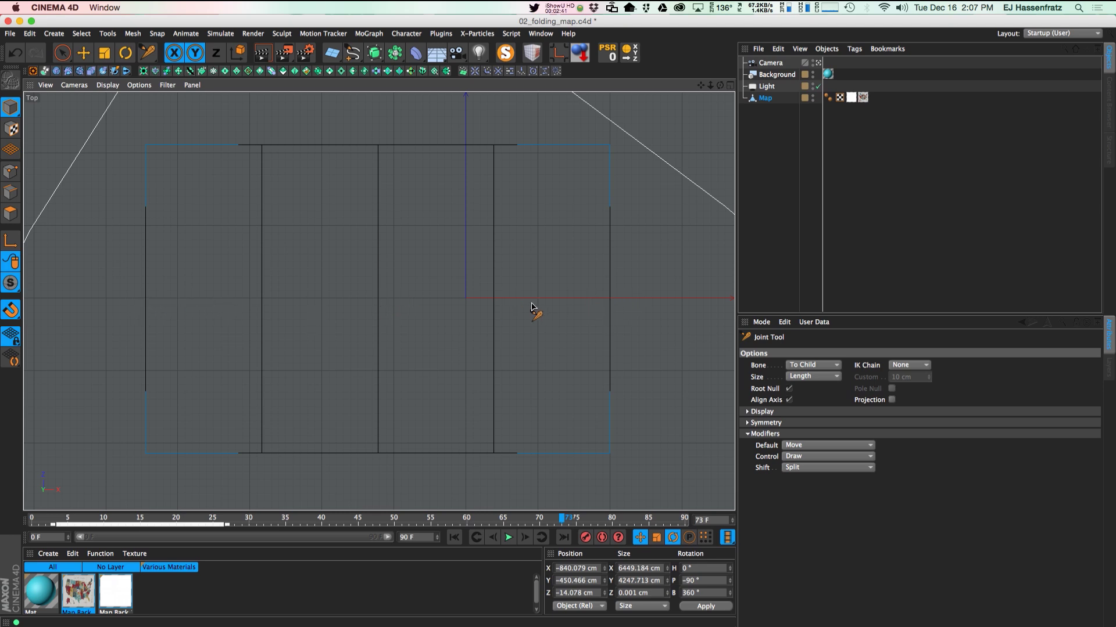
{"action": "left_click", "coordinate": [378, 302], "text": "ctrl"}
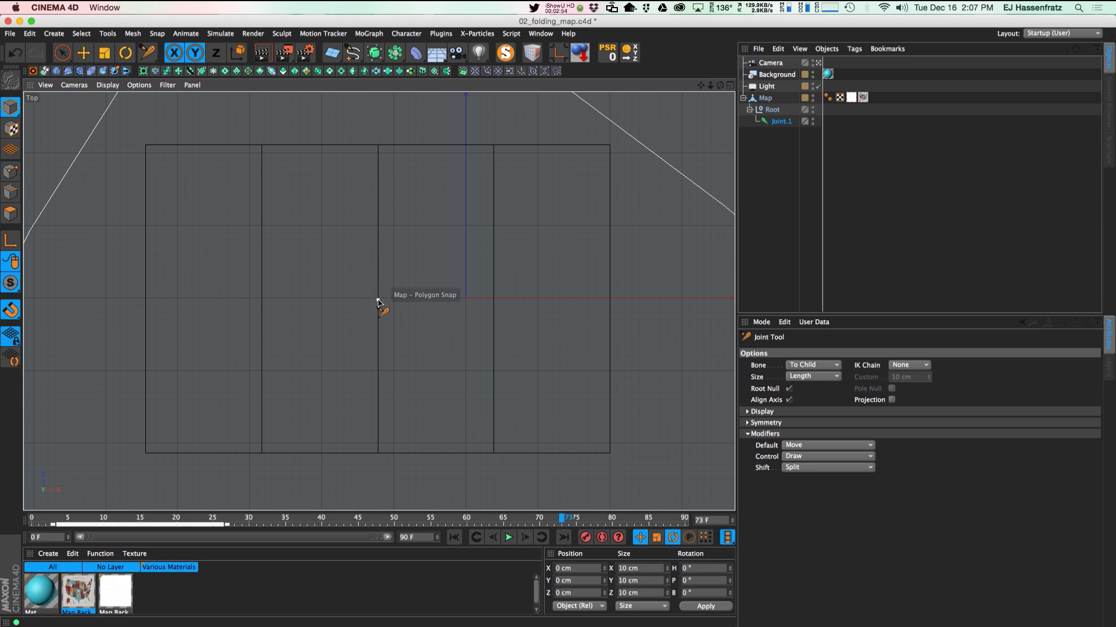
{"action": "key", "text": "ctrl+z"}
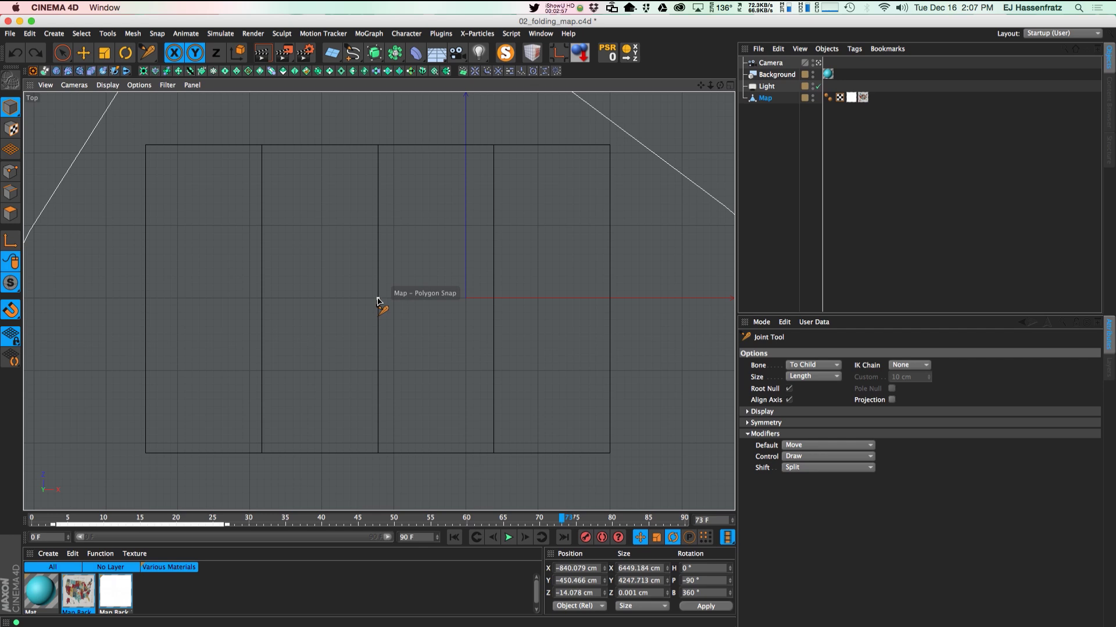
{"action": "left_click", "coordinate": [377, 299], "text": "ctrl"}
{"action": "left_click", "coordinate": [19, 317]}
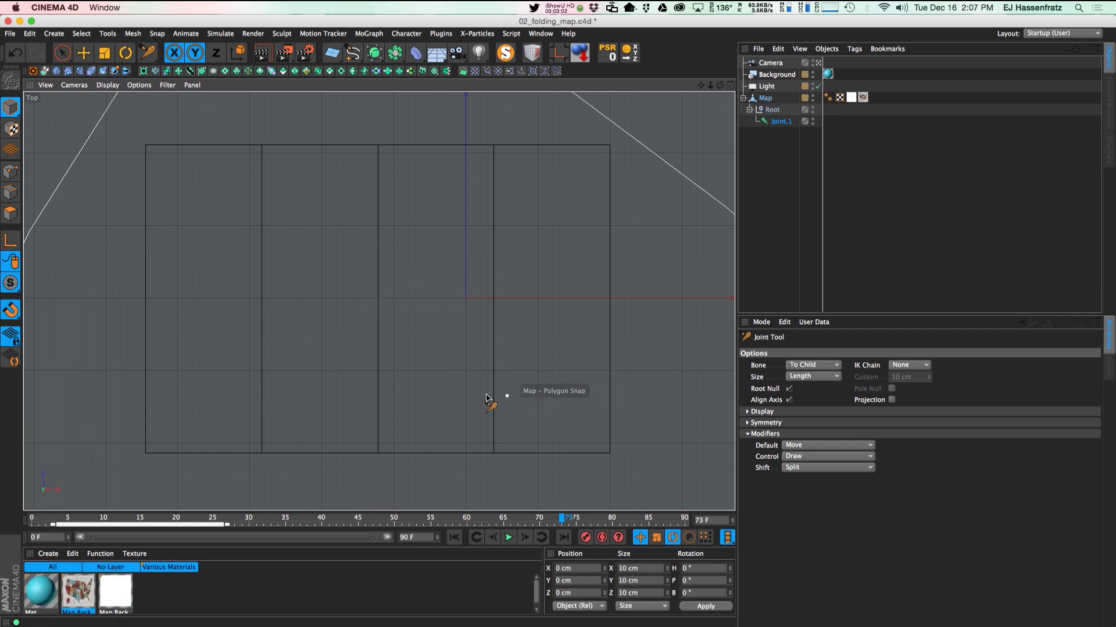
{"action": "key", "text": "ctrl+z"}
{"action": "left_click", "coordinate": [10, 312]}
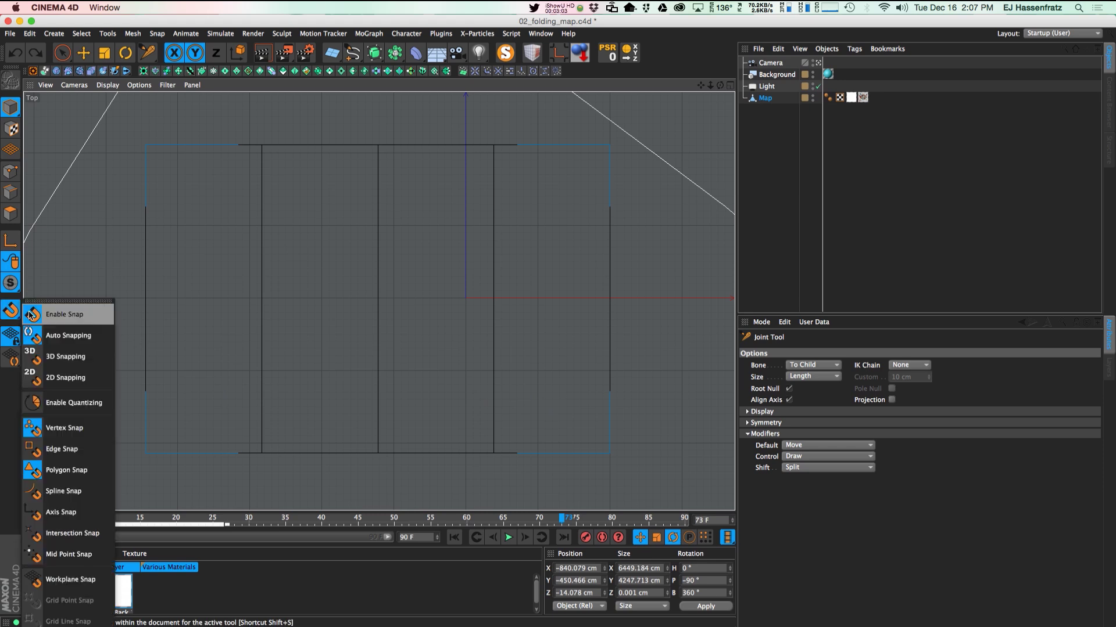
{"action": "left_click", "coordinate": [68, 452]}
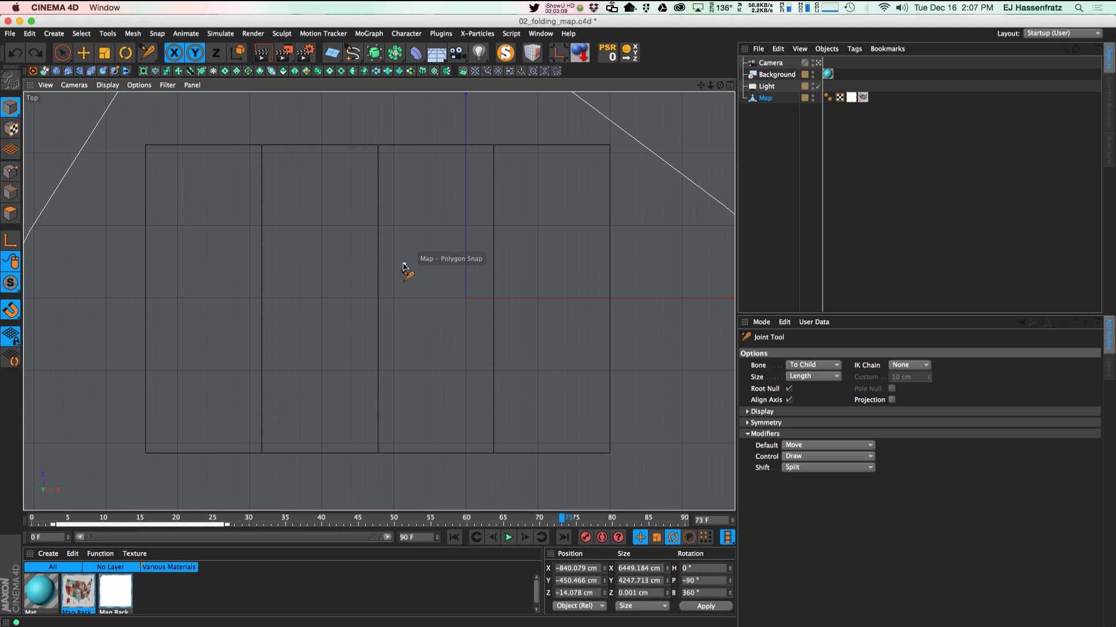
- Draw a chain of three joints from the map's centre fold through the left fold to its left edge
{"action": "left_click", "coordinate": [378, 300], "text": "ctrl"}
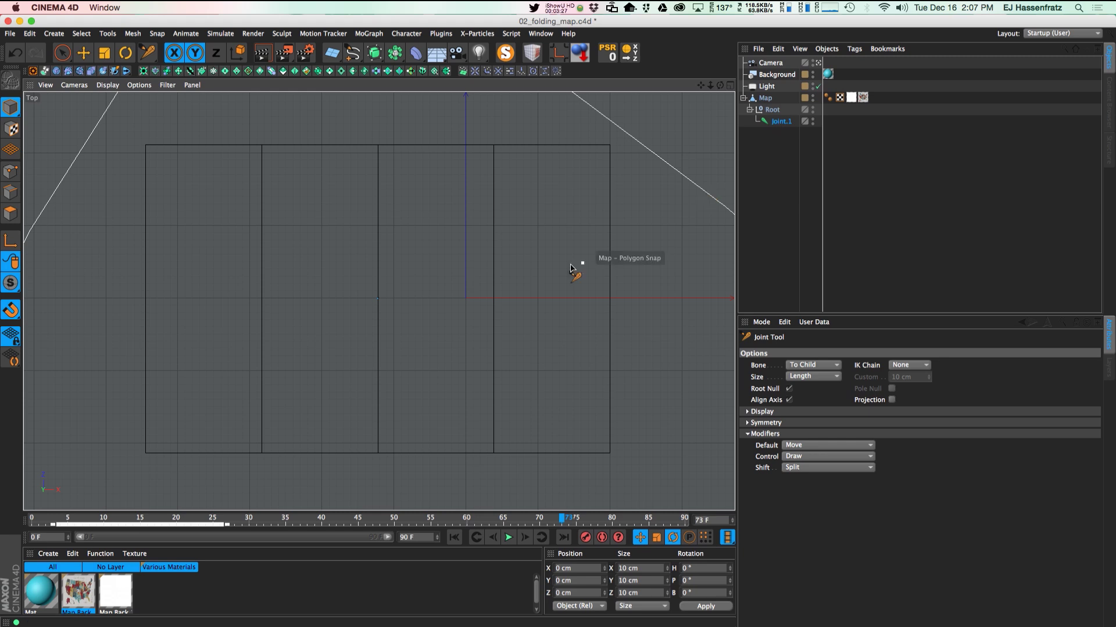
{"action": "left_click", "coordinate": [262, 301], "text": "ctrl"}
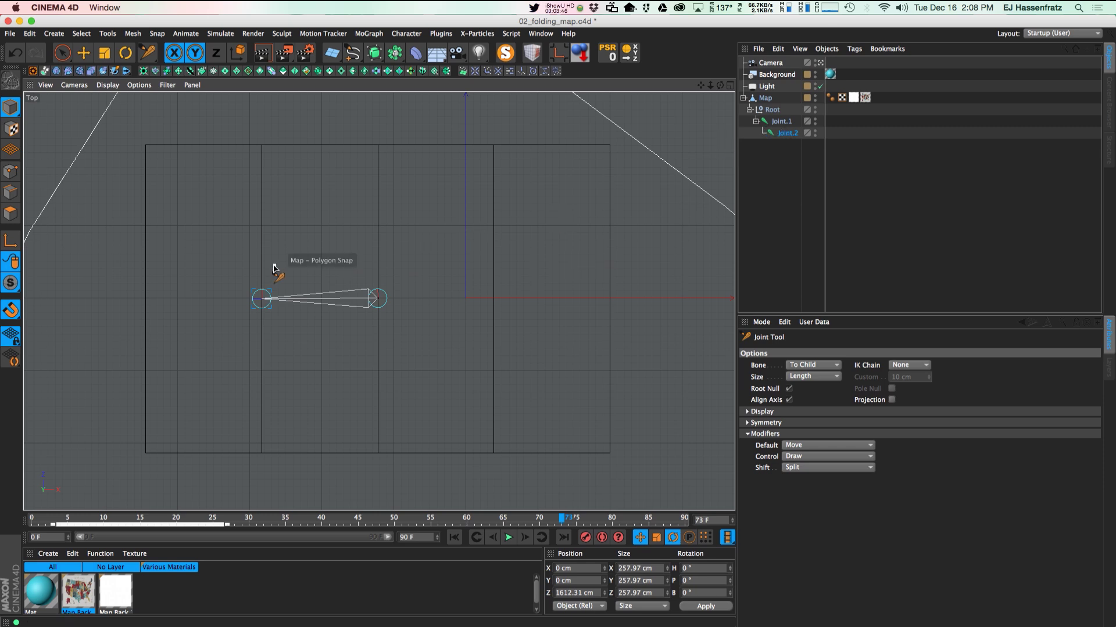
{"action": "left_click", "coordinate": [147, 301]}
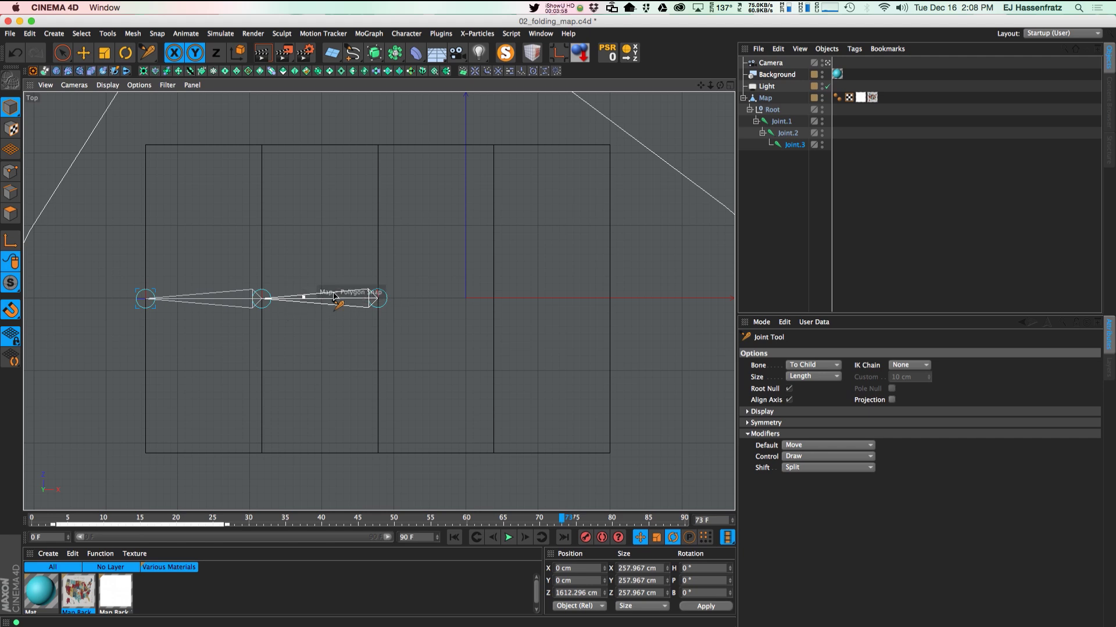
- Straighten the joint chain by setting the heading rotation to 90° for Joint.1 and 0° for Joint.2
{"action": "left_click", "coordinate": [791, 124]}
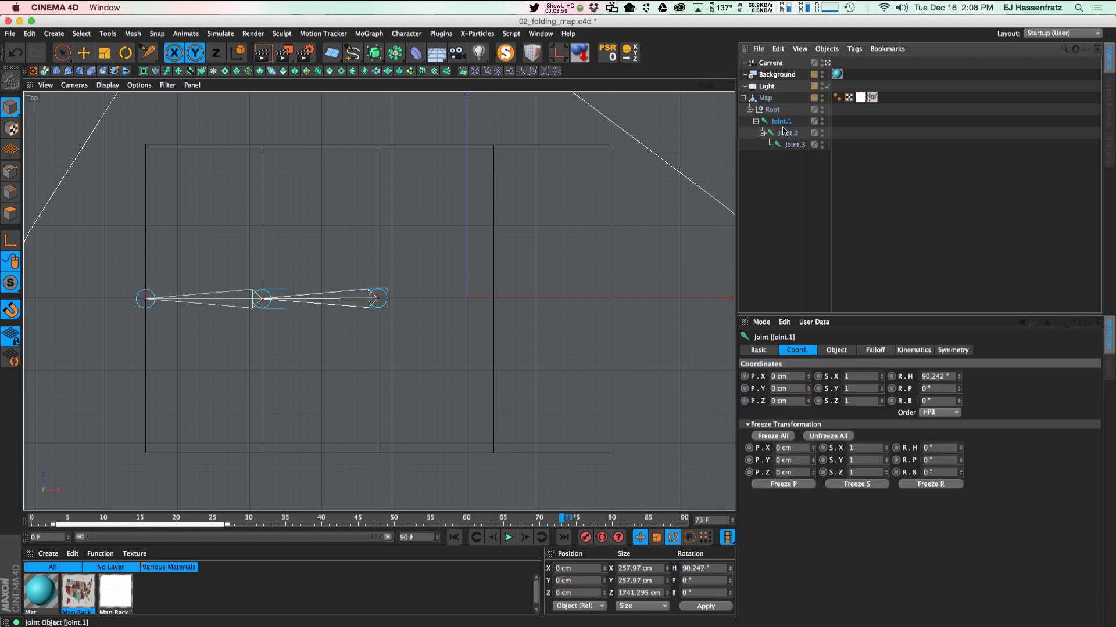
{"action": "left_click", "coordinate": [941, 376]}
{"action": "type", "text": "90"}
{"action": "key", "text": "Return"}
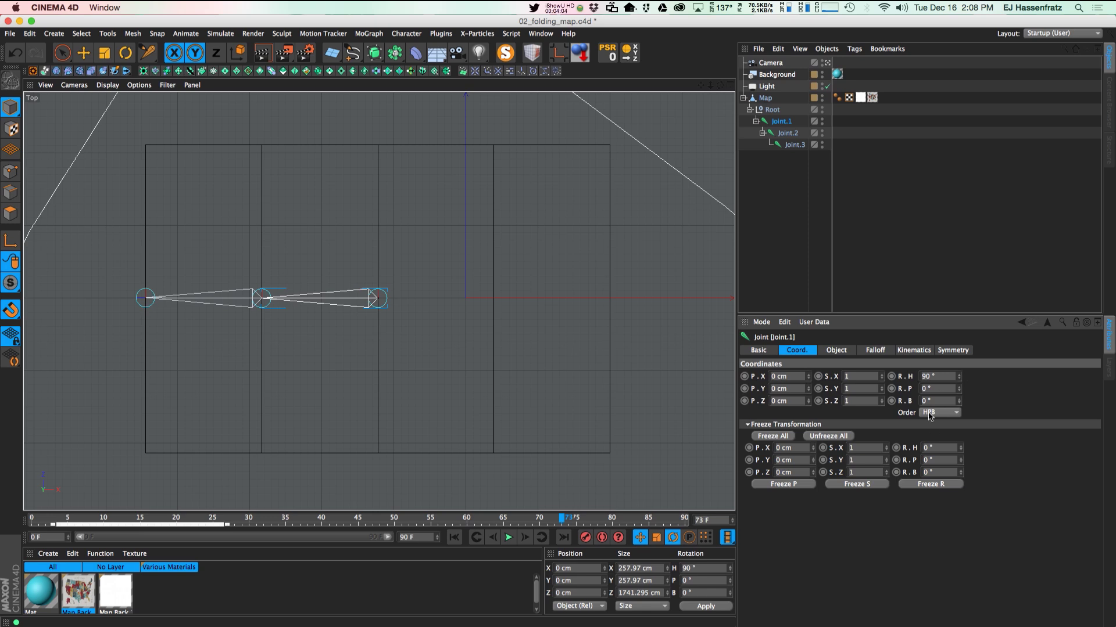
{"action": "left_click", "coordinate": [788, 133]}
{"action": "left_click", "coordinate": [933, 376]}
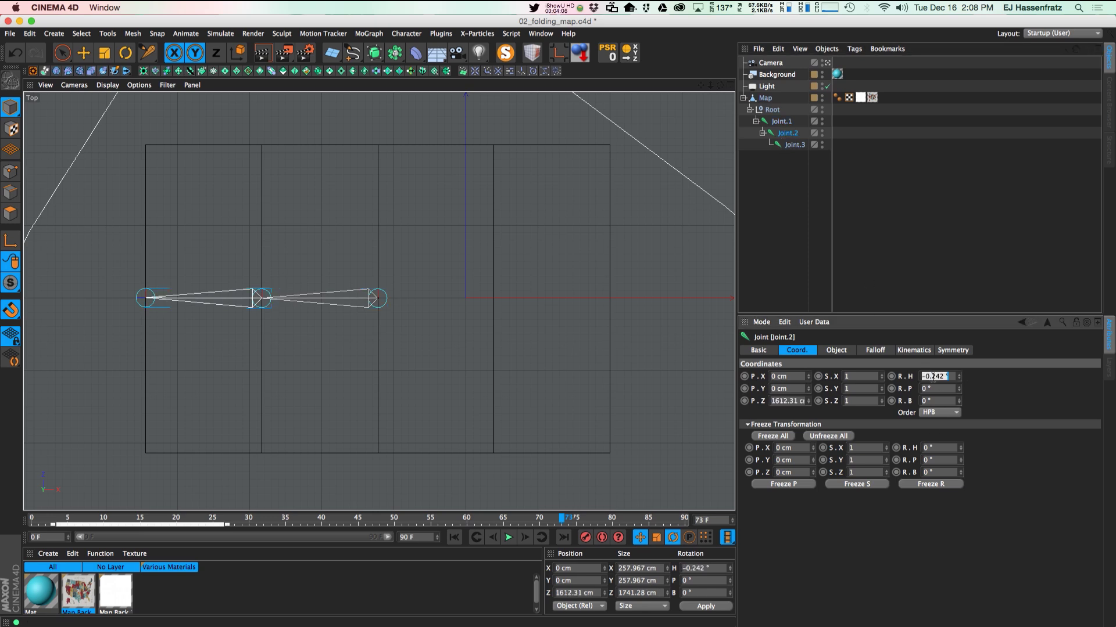
{"action": "left_click", "coordinate": [794, 145]}
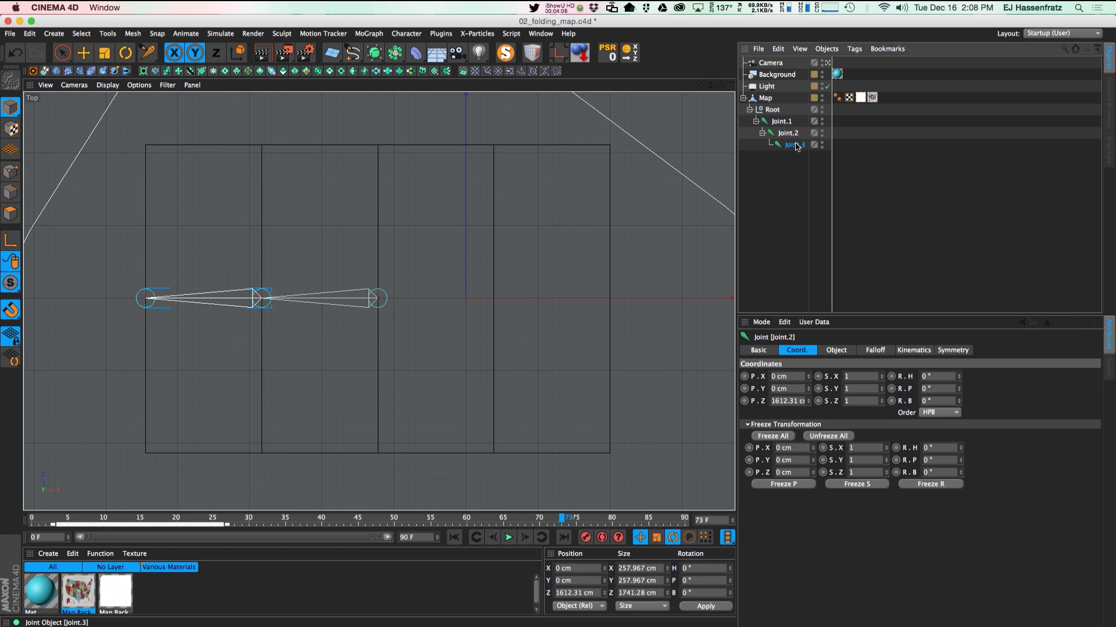
{"action": "left_click", "coordinate": [788, 133]}
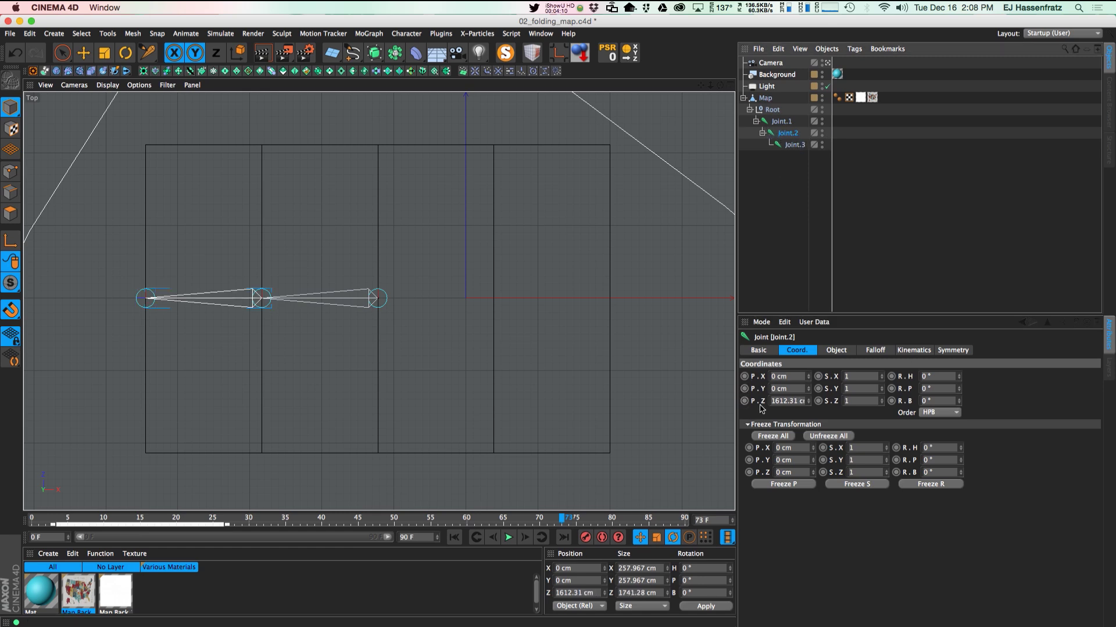
{"action": "left_click", "coordinate": [785, 146]}
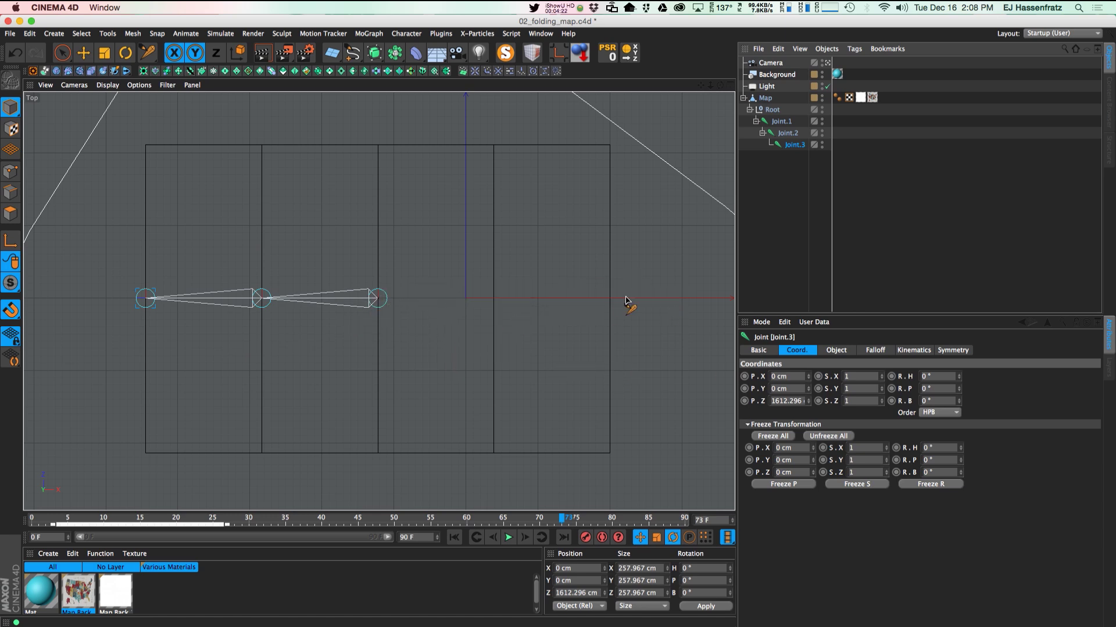
- Mirror all three joints to the map's other half with the Mirror Tool, using Parent as origin and +/- mirroring
{"action": "left_click", "coordinate": [772, 111]}
{"action": "middle_click", "coordinate": [781, 122]}
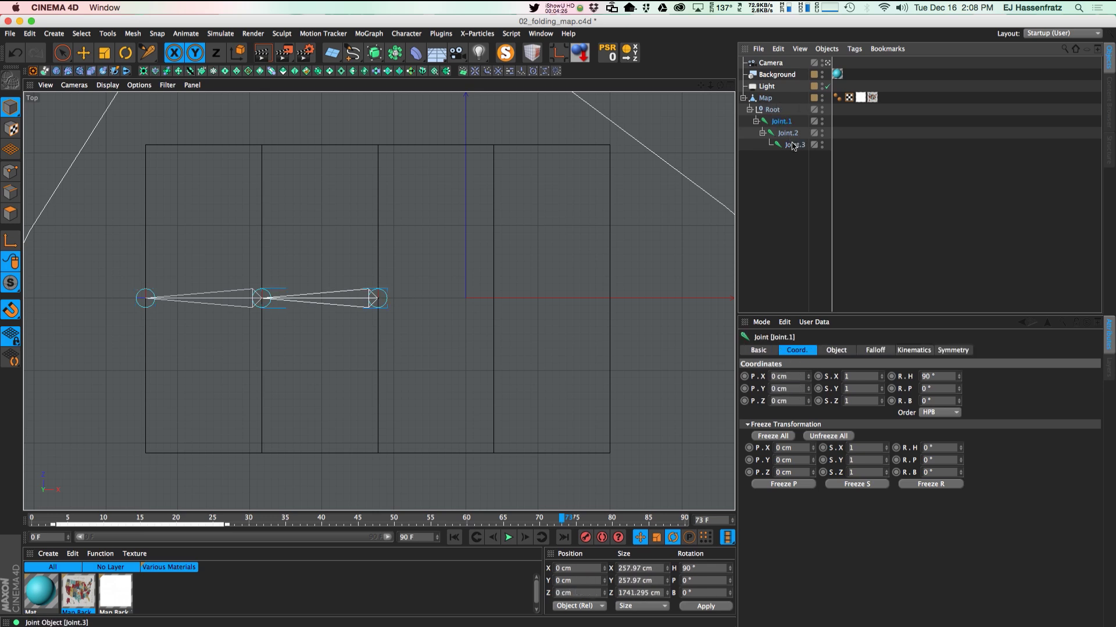
{"action": "left_click", "coordinate": [406, 35]}
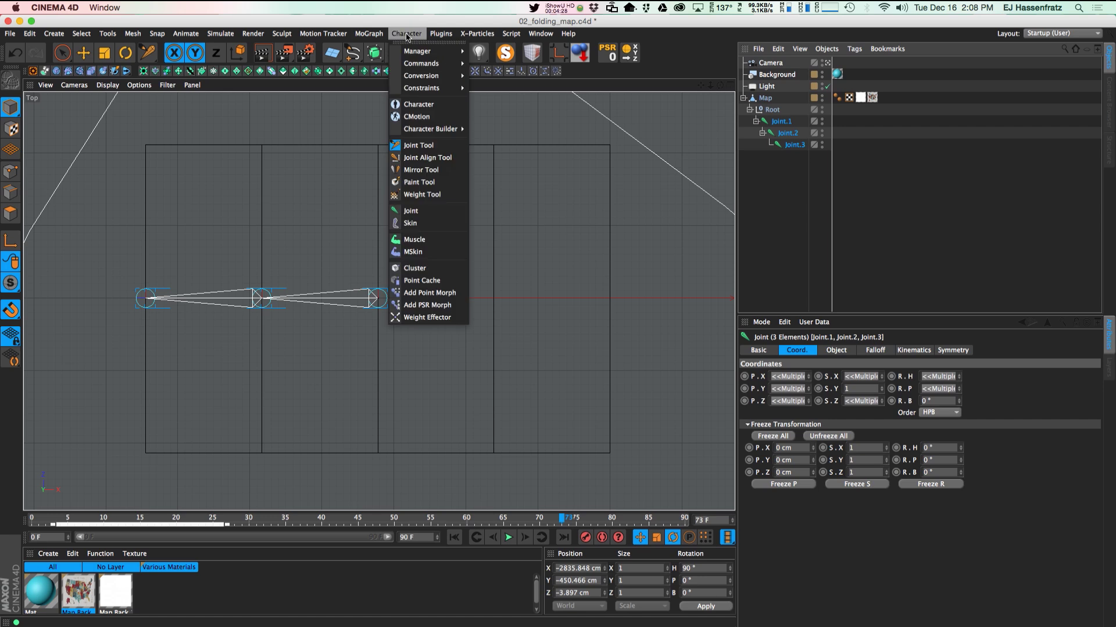
{"action": "left_click", "coordinate": [421, 170]}
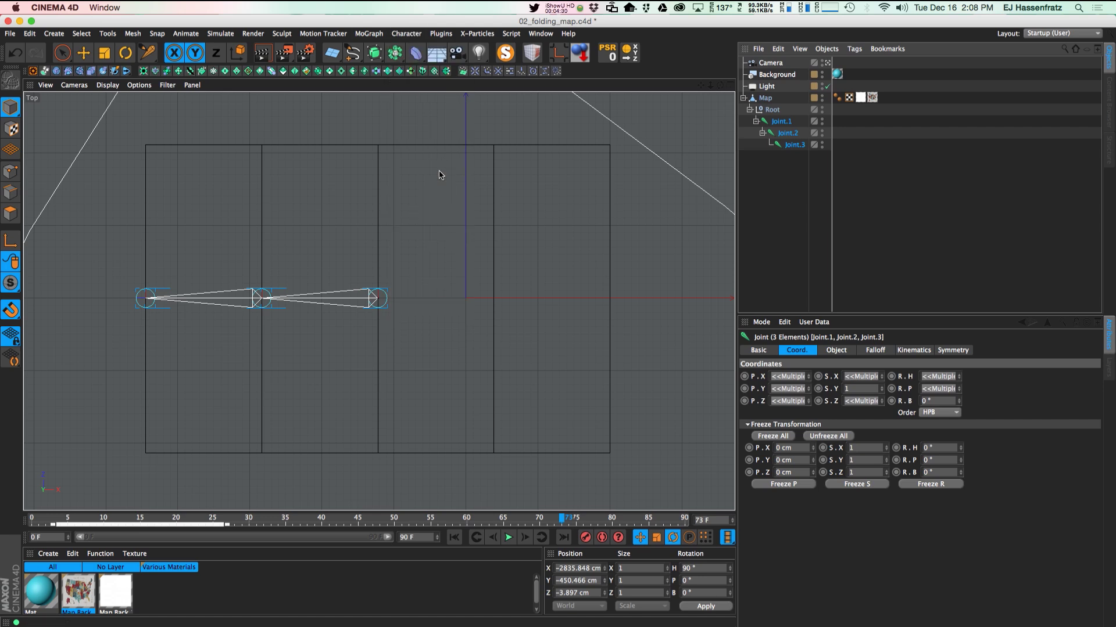
{"action": "left_click", "coordinate": [798, 376]}
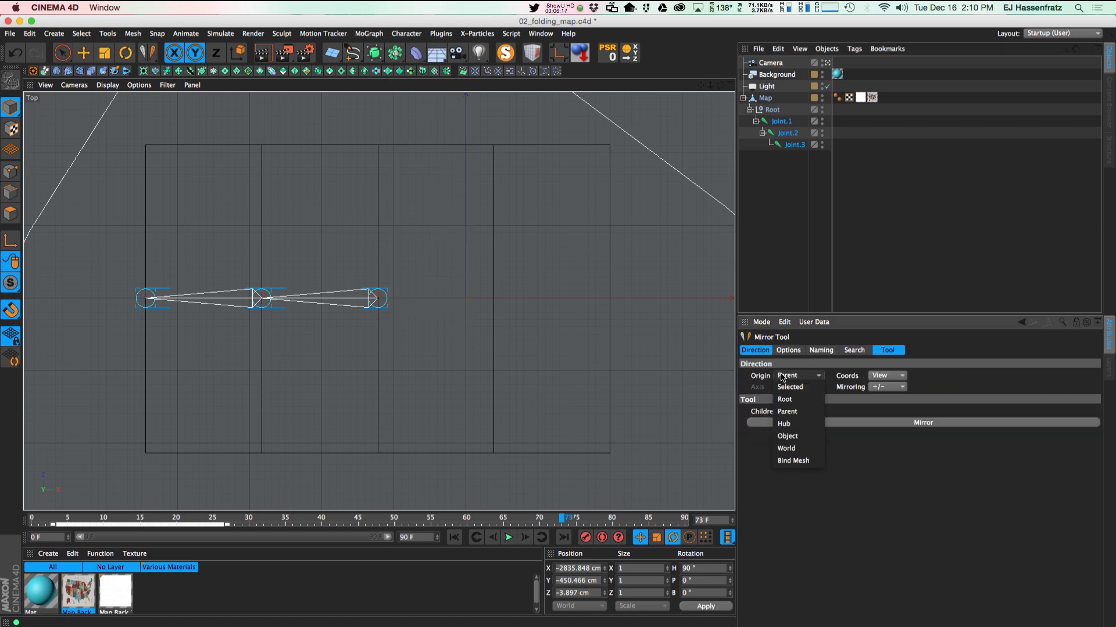
{"action": "left_click", "coordinate": [798, 412]}
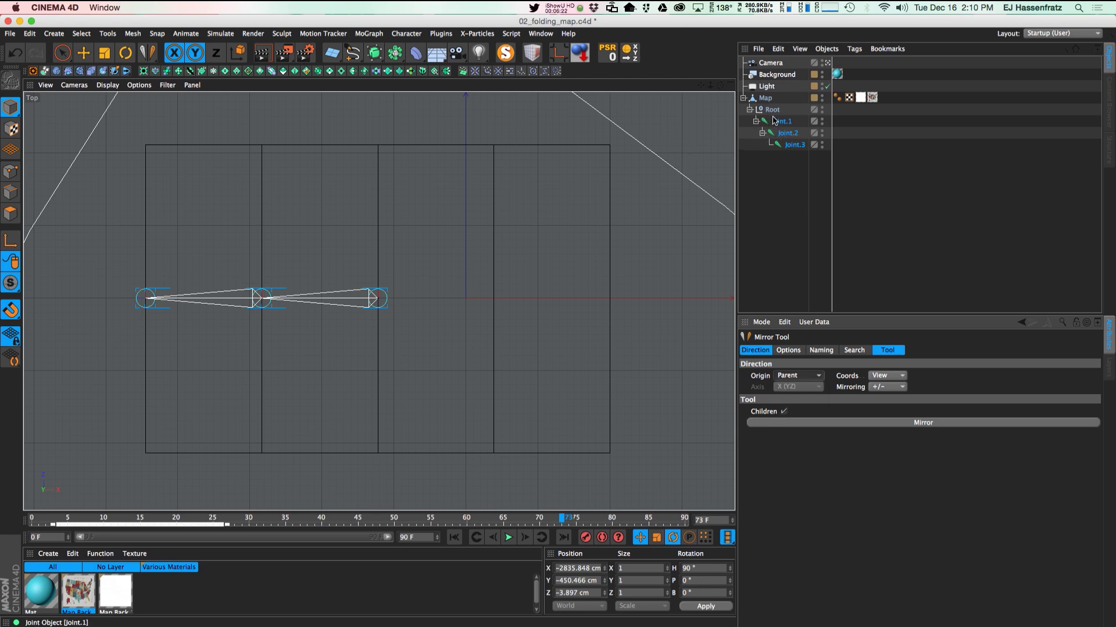
{"action": "left_click", "coordinate": [884, 387]}
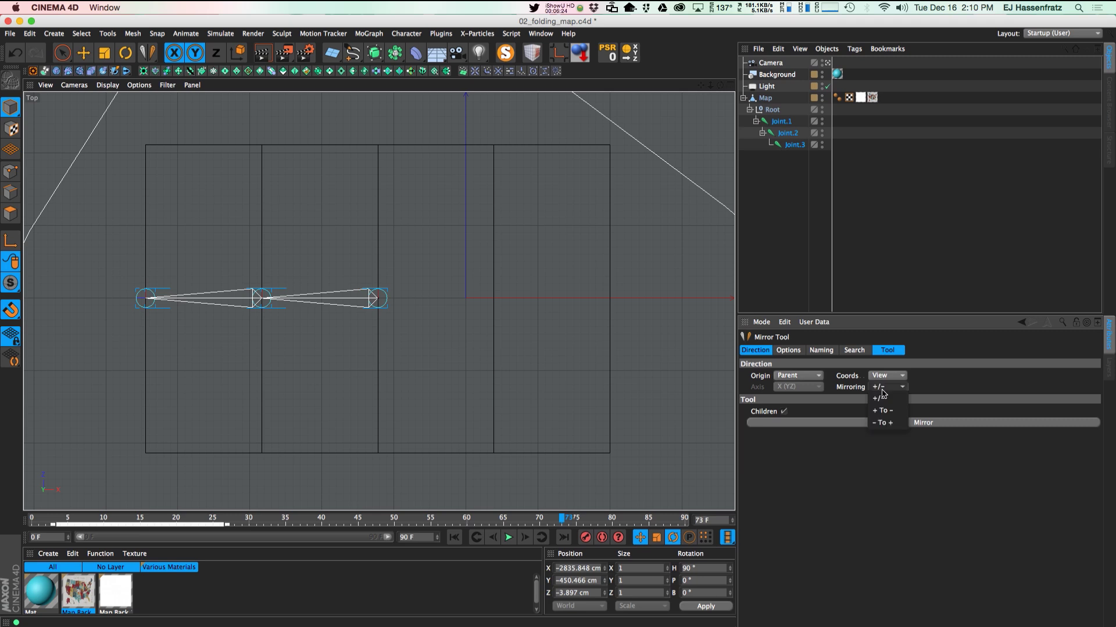
{"action": "left_click", "coordinate": [881, 402]}
{"action": "left_click", "coordinate": [830, 423]}
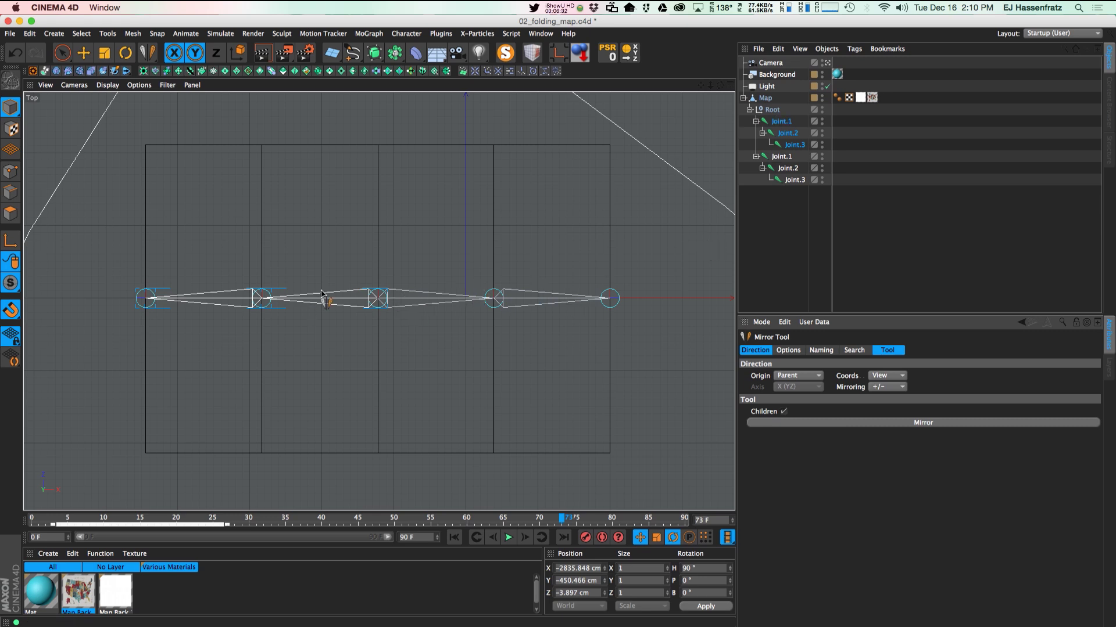
- Rename the mirrored chain's first joint R.Joint.1 and the original chain's first joint L.Joint.1
{"action": "left_click", "coordinate": [781, 157]}
{"action": "double_click", "coordinate": [783, 157]}
{"action": "key", "text": "Escape"}
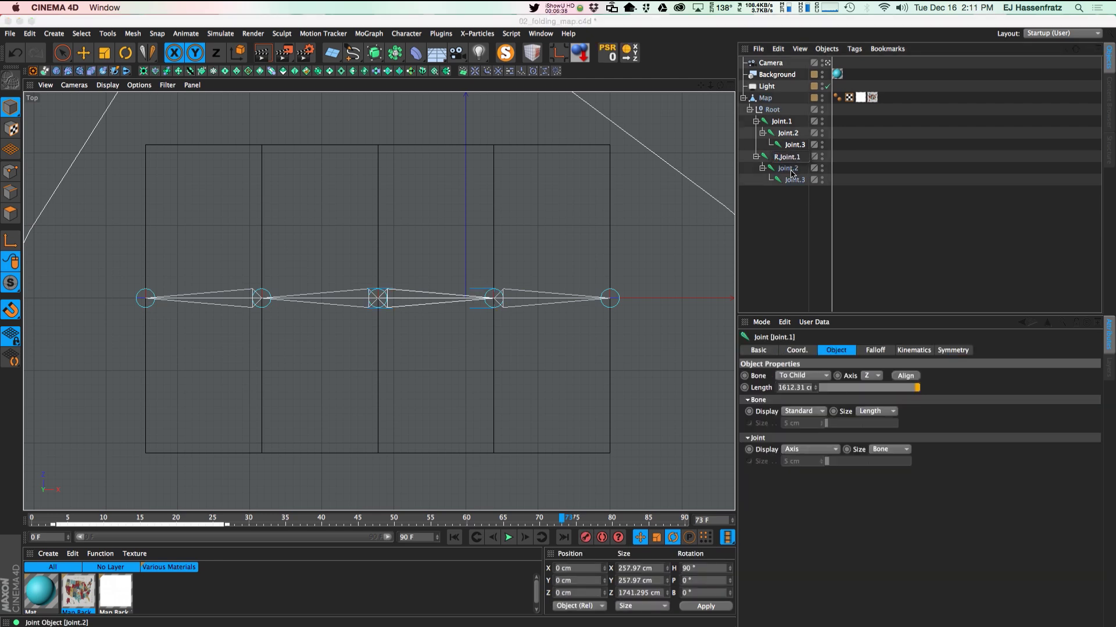
{"action": "key", "text": "Return"}
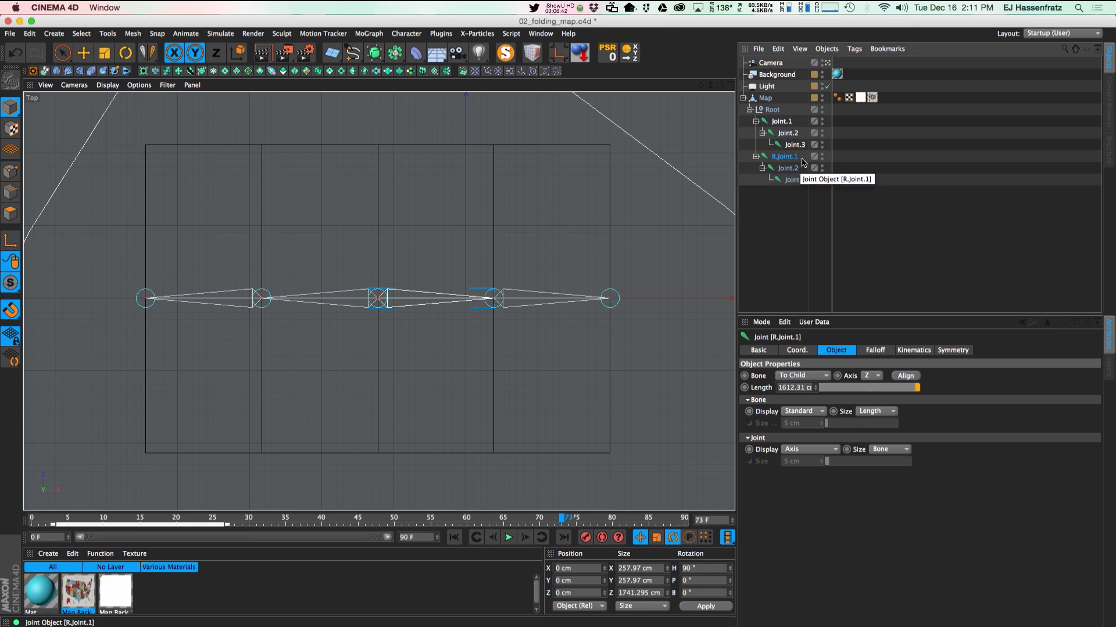
{"action": "double_click", "coordinate": [782, 121]}
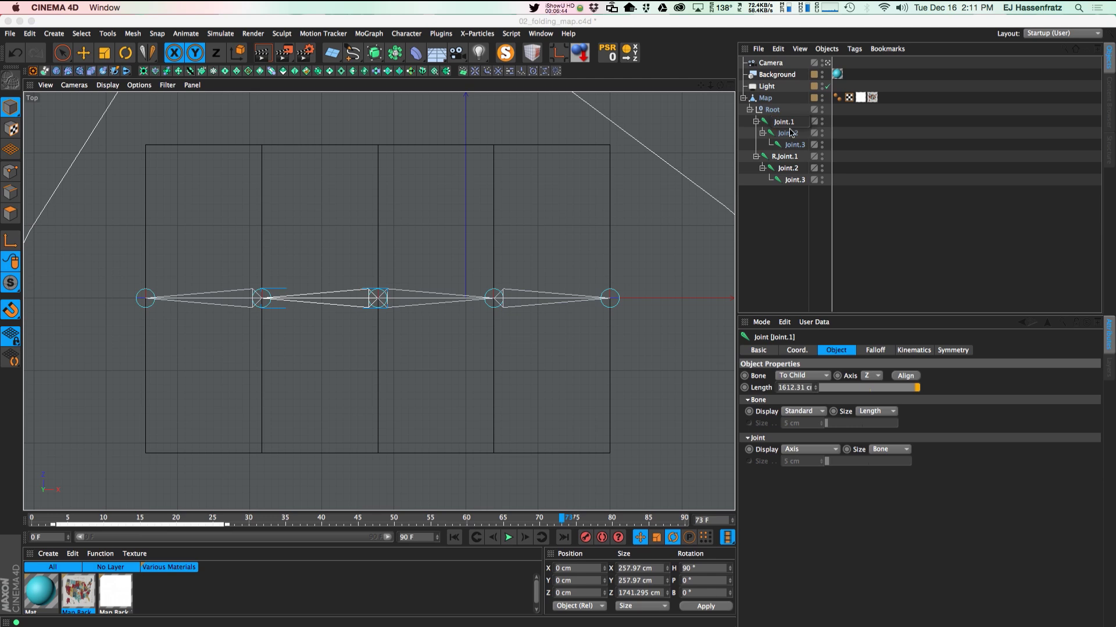
{"action": "key", "text": "Return"}
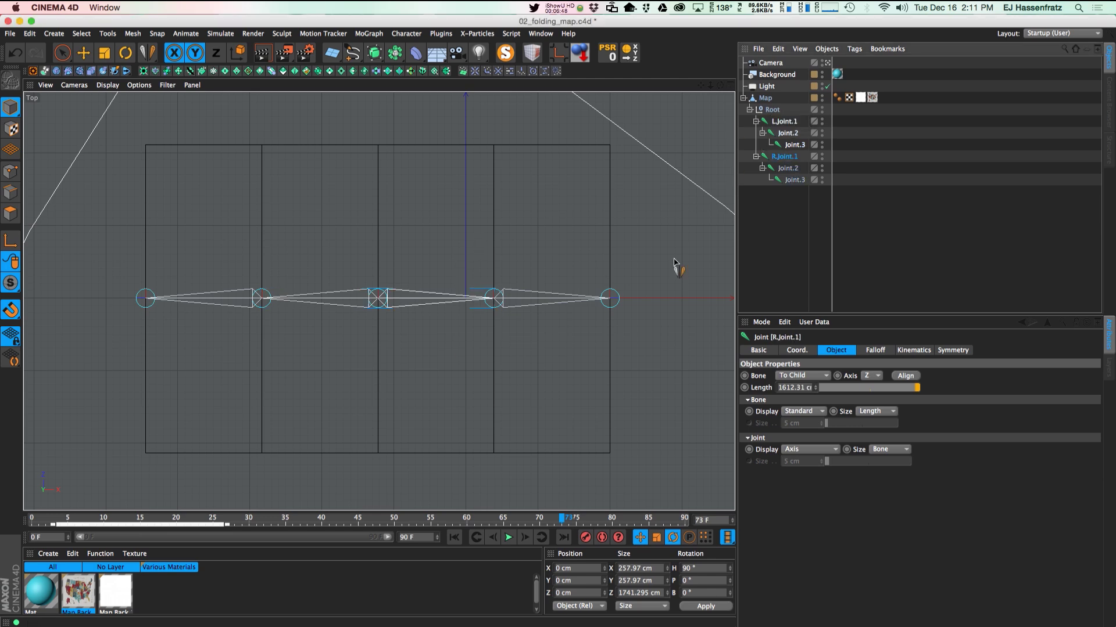
{"action": "left_click", "coordinate": [782, 262]}
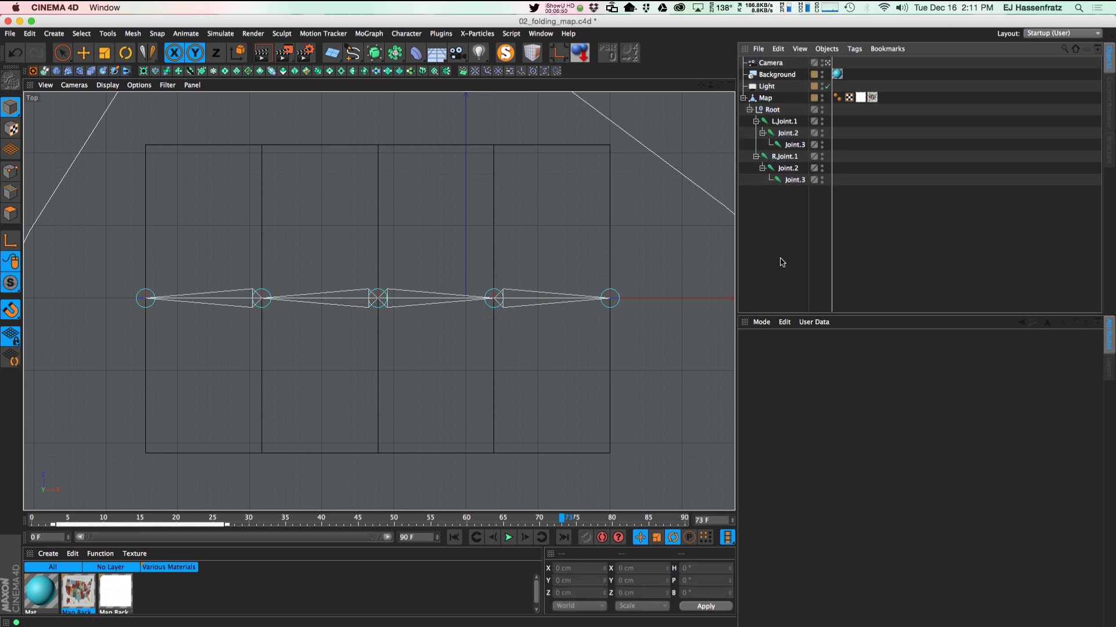
- Move the Root null with its joint chains out of the Map object to the top level, above the Map
{"action": "left_click_drag", "start_coordinate": [770, 111], "coordinate": [772, 94]}
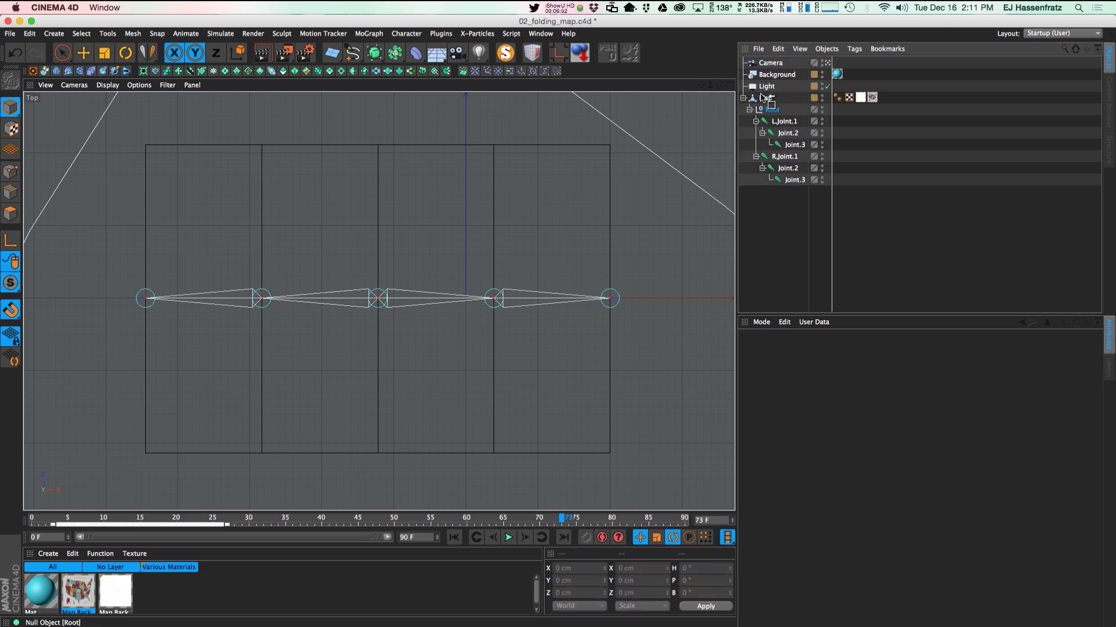
{"action": "left_click", "coordinate": [765, 180]}
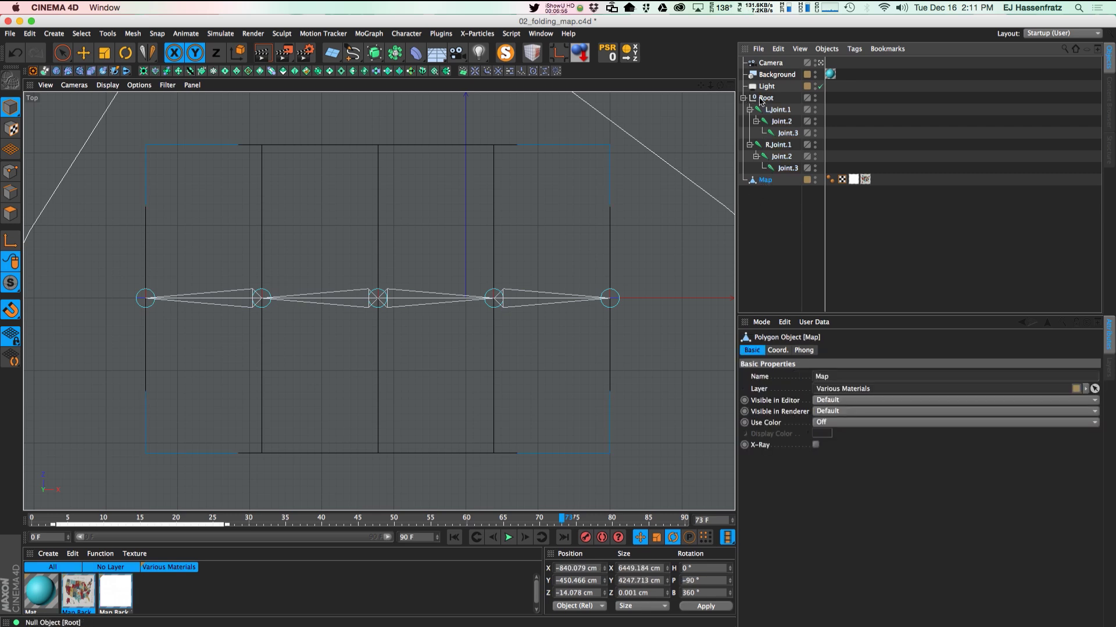
- Bind the Map to all six joints of the L.Joint.1 and R.Joint.1 chains
{"action": "key", "text": "F5"}
{"action": "left_click", "coordinate": [781, 156]}
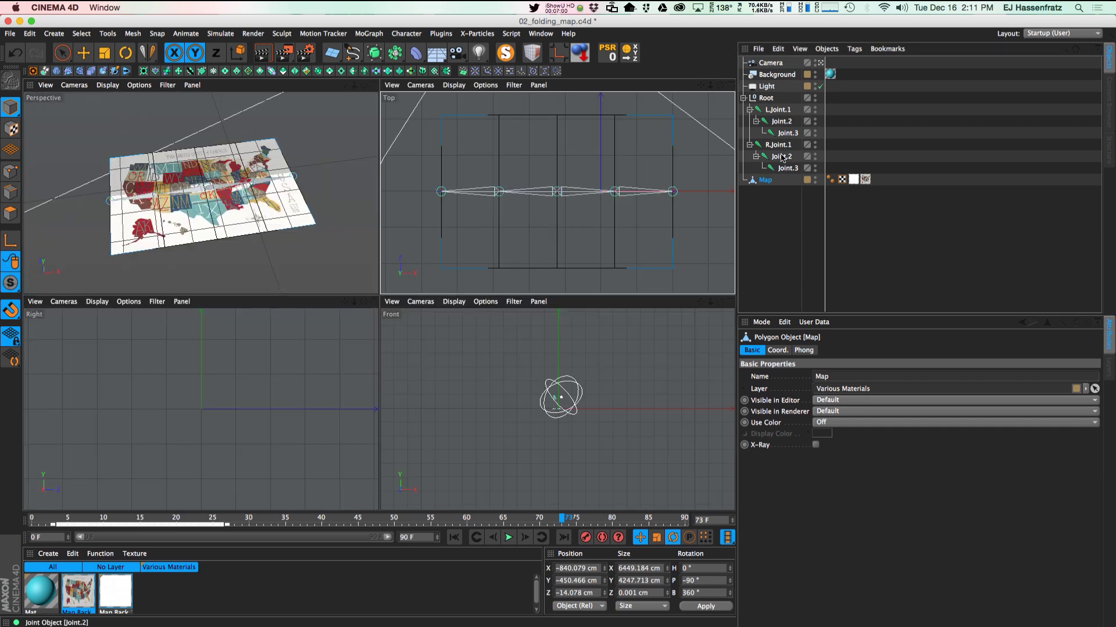
{"action": "key", "text": "e"}
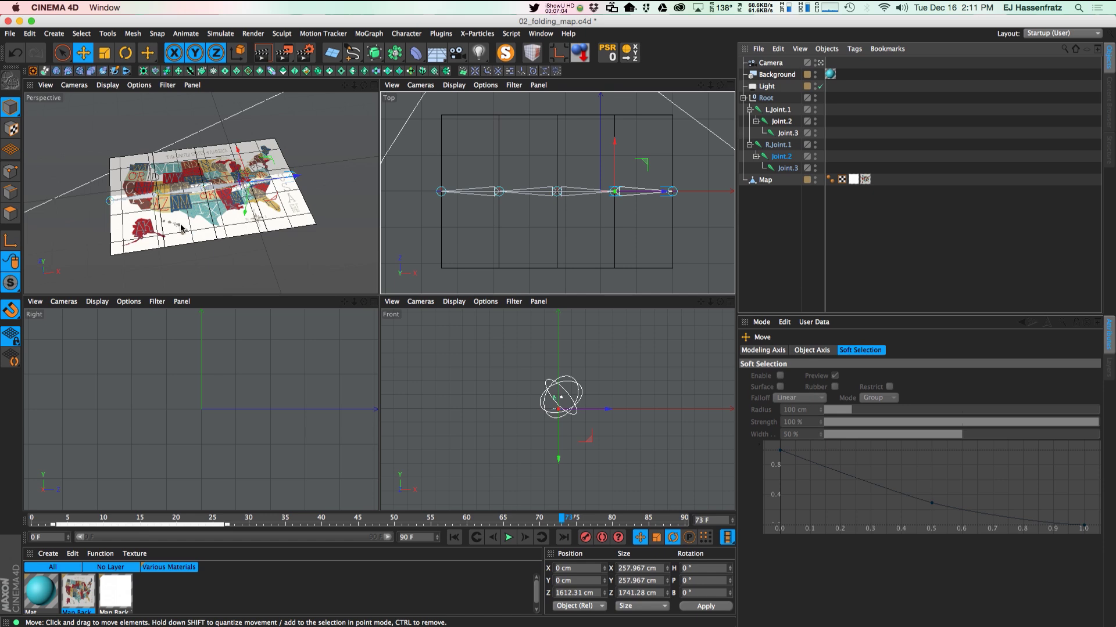
{"action": "left_click", "coordinate": [788, 168]}
{"action": "left_click", "coordinate": [778, 109]}
{"action": "left_click", "coordinate": [788, 167], "text": "shift"}
{"action": "left_click", "coordinate": [765, 181], "text": "ctrl"}
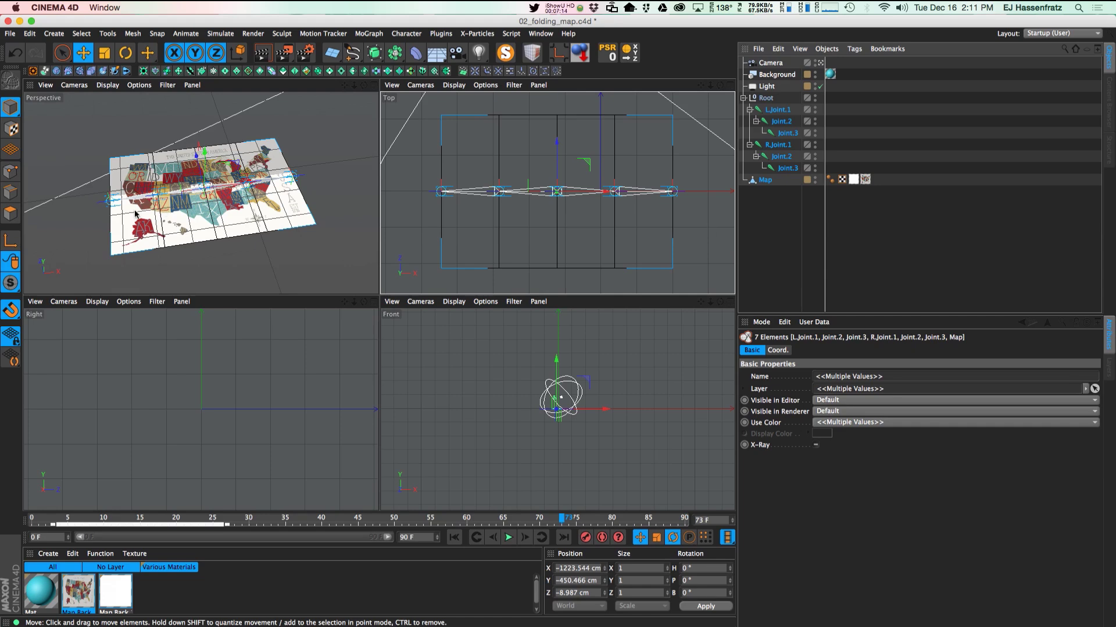
{"action": "left_click", "coordinate": [406, 34]}
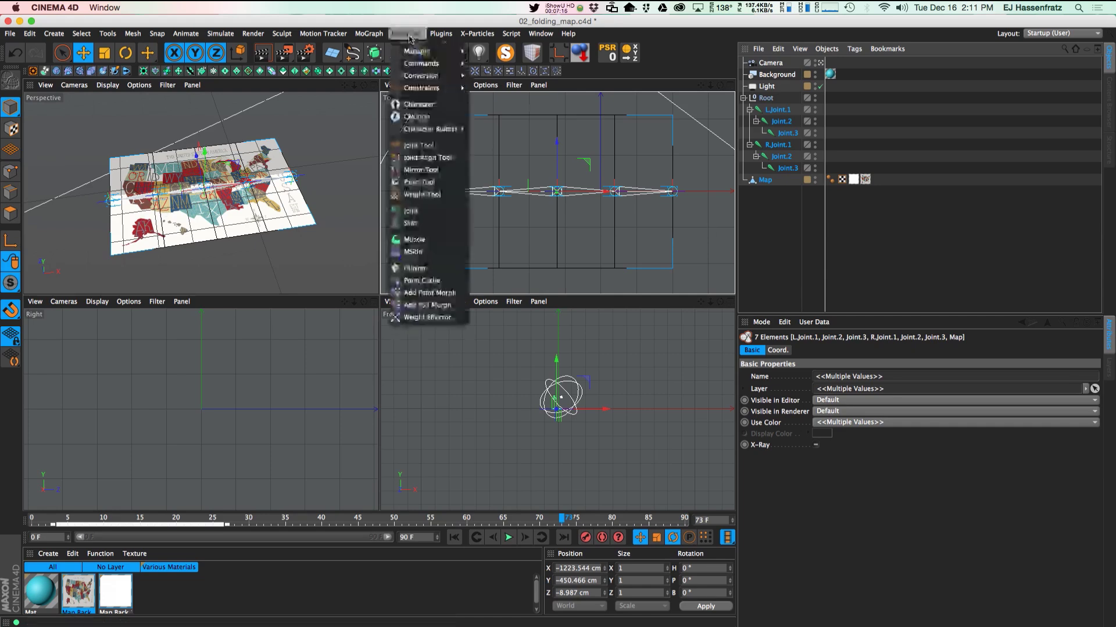
{"action": "mouse_move", "coordinate": [416, 65]}
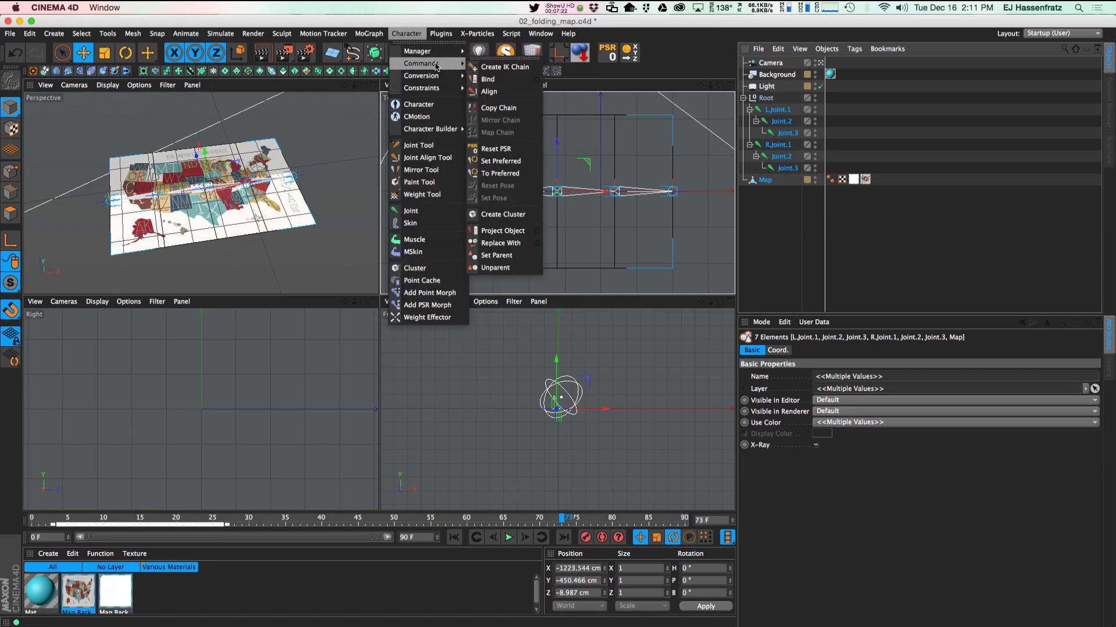
{"action": "left_click", "coordinate": [491, 79]}
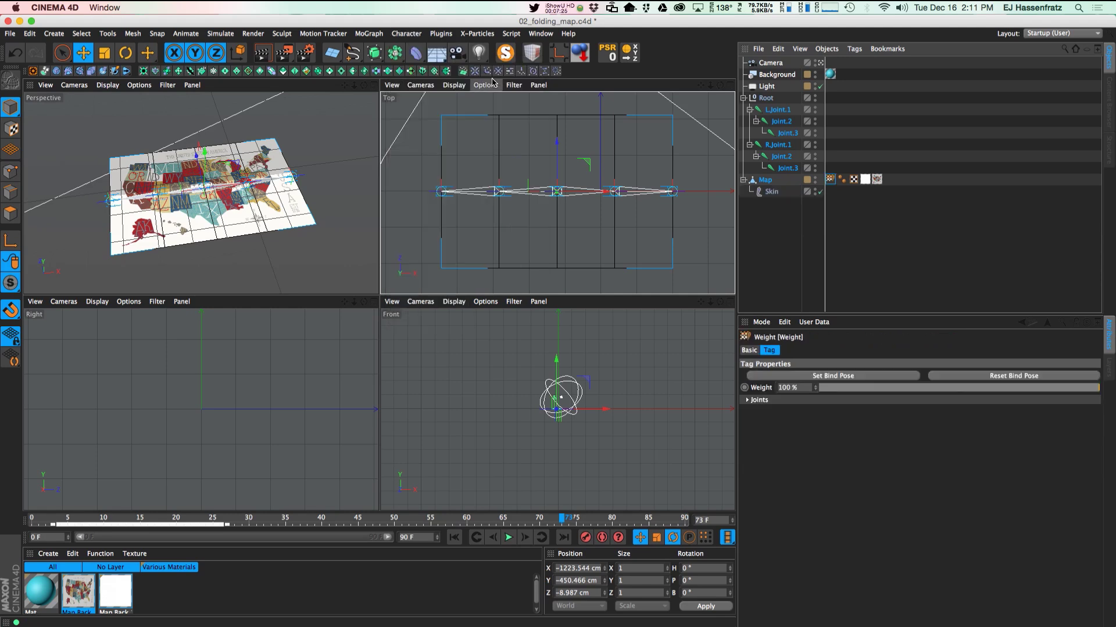
- Examine the Map's Weight tag and the properties of its Skin deformer
{"action": "left_click", "coordinate": [768, 180]}
{"action": "left_click", "coordinate": [829, 181]}
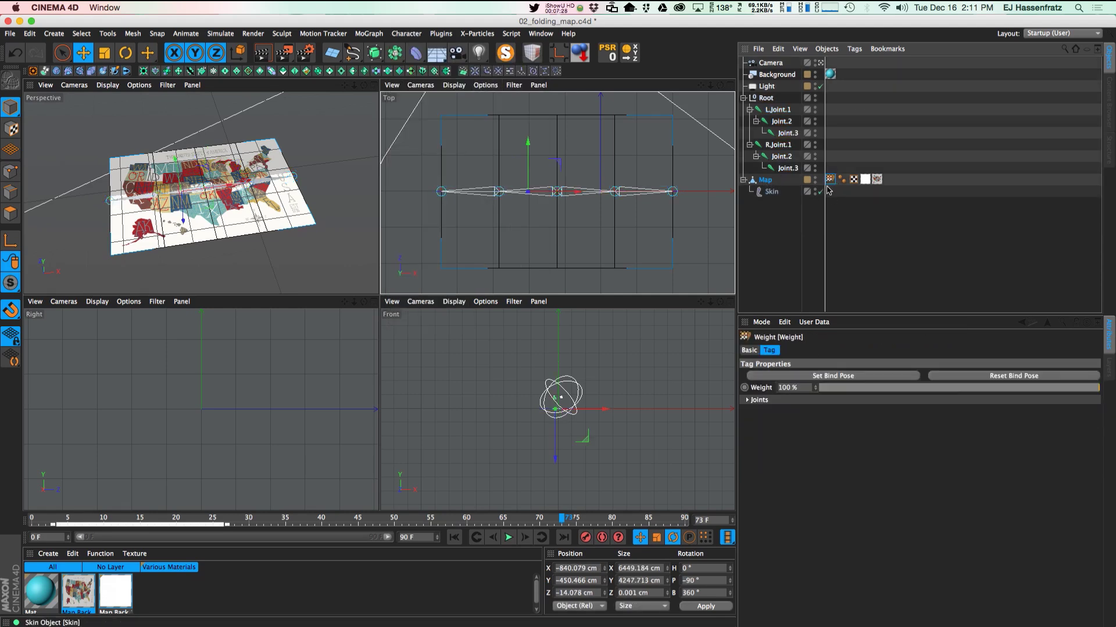
{"action": "left_click", "coordinate": [771, 191]}
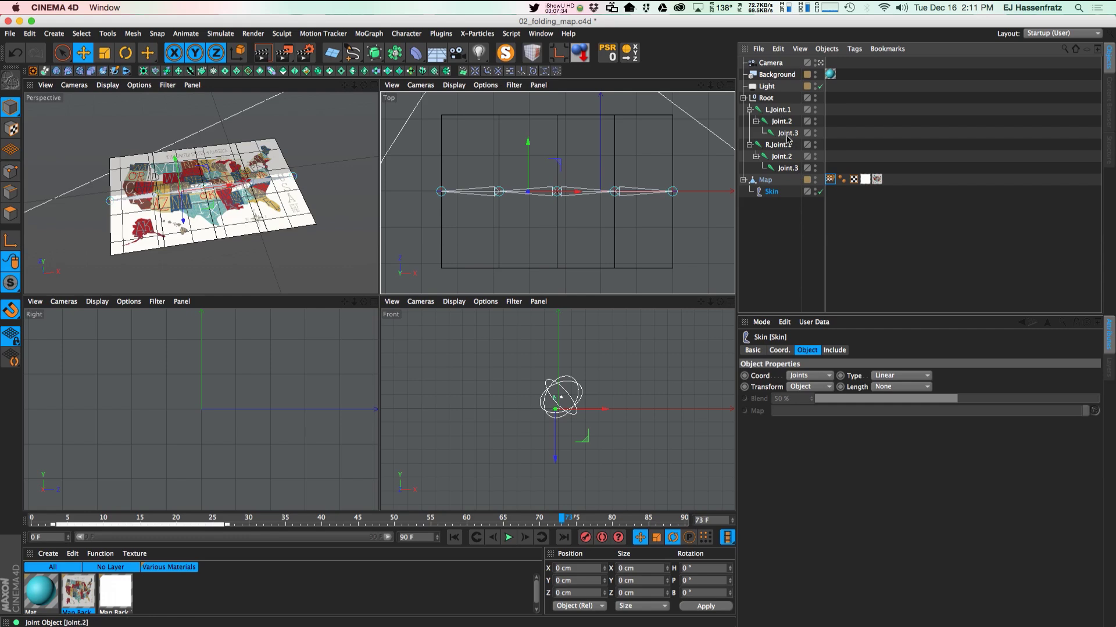
{"action": "left_click", "coordinate": [766, 182]}
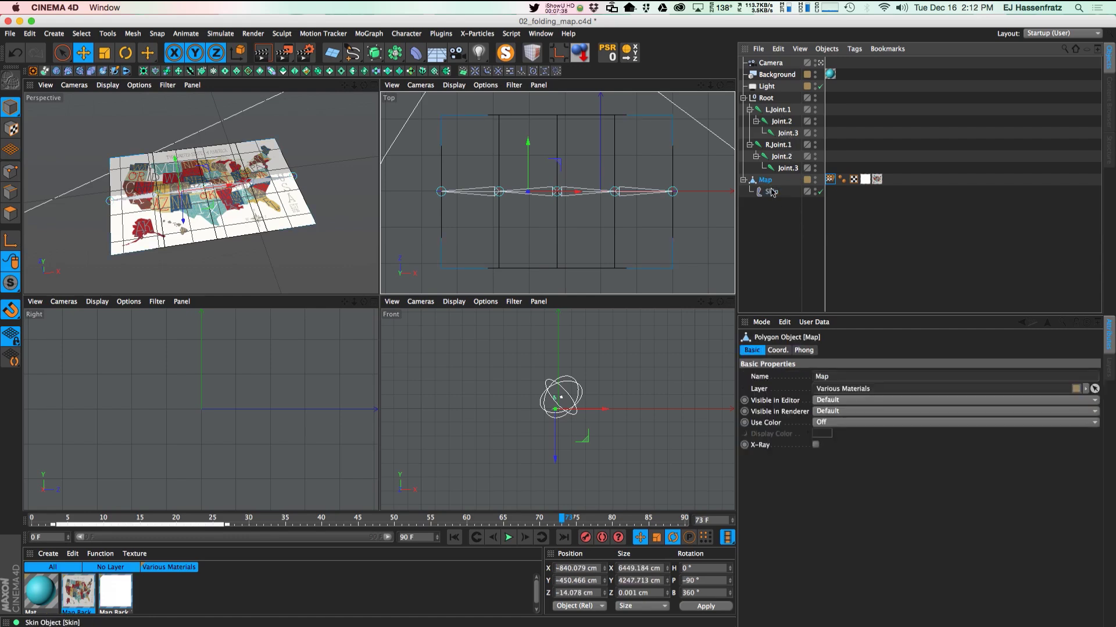
{"action": "left_click", "coordinate": [769, 193]}
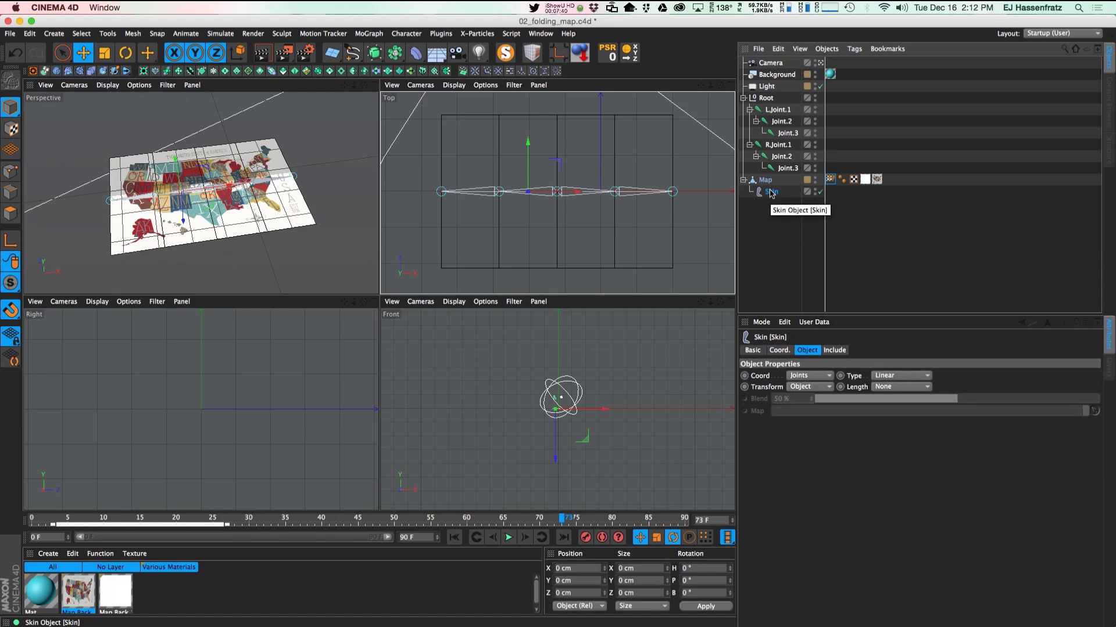
- Try bending the map by rotating R.Joint.1 in the perspective view, and undo the rotation
{"action": "key", "text": "F1"}
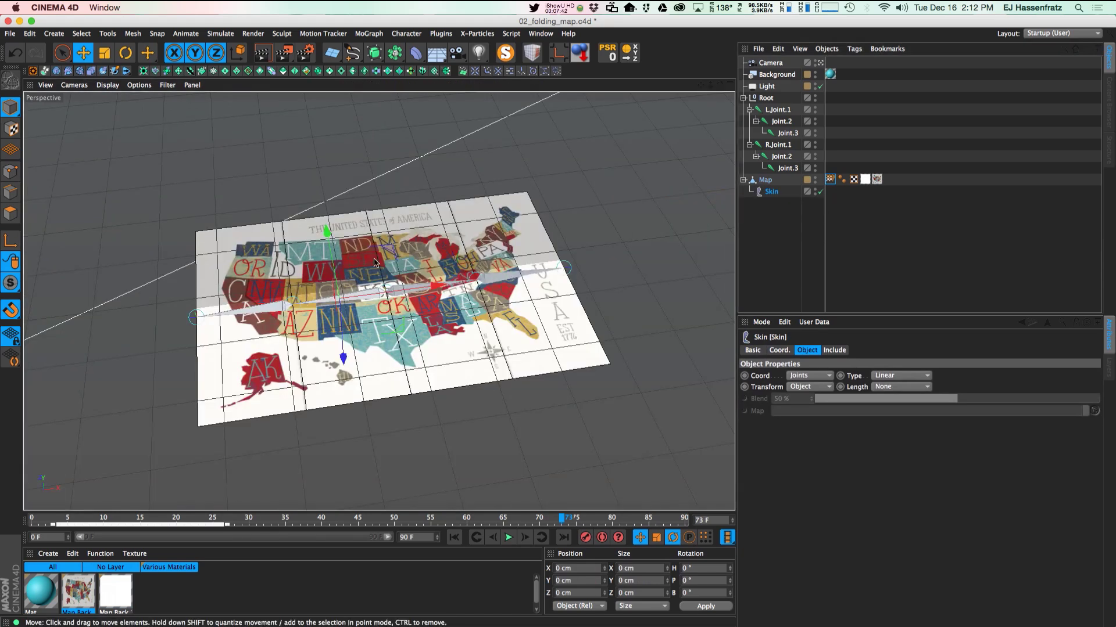
{"action": "left_click", "coordinate": [769, 148]}
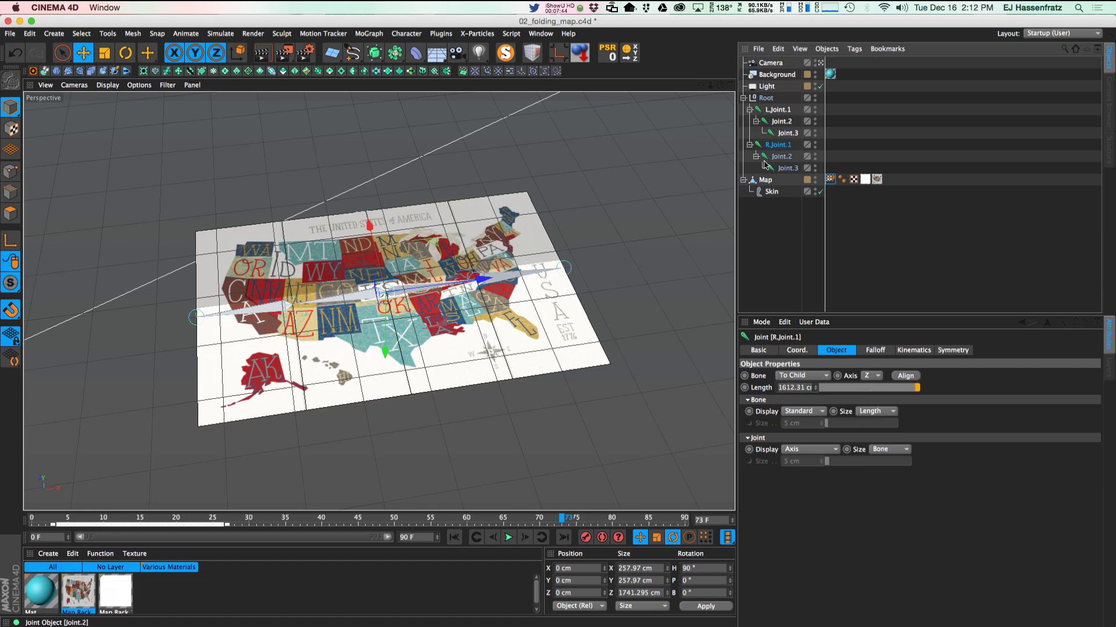
{"action": "key", "text": "r"}
{"action": "left_click_drag", "start_coordinate": [383, 261], "coordinate": [334, 282]}
{"action": "key", "text": "super+z"}
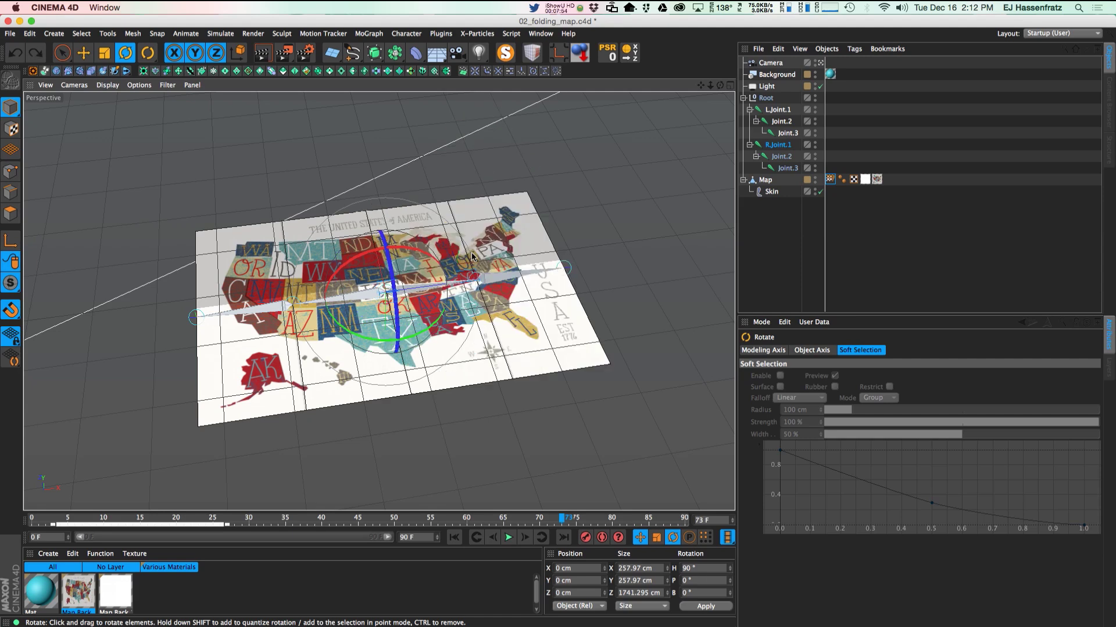
- Freeze all coordinates of the six joints in both chains so their position and rotation are zeroed
{"action": "left_click", "coordinate": [778, 109], "text": "shift"}
{"action": "left_click", "coordinate": [780, 121], "text": "shift"}
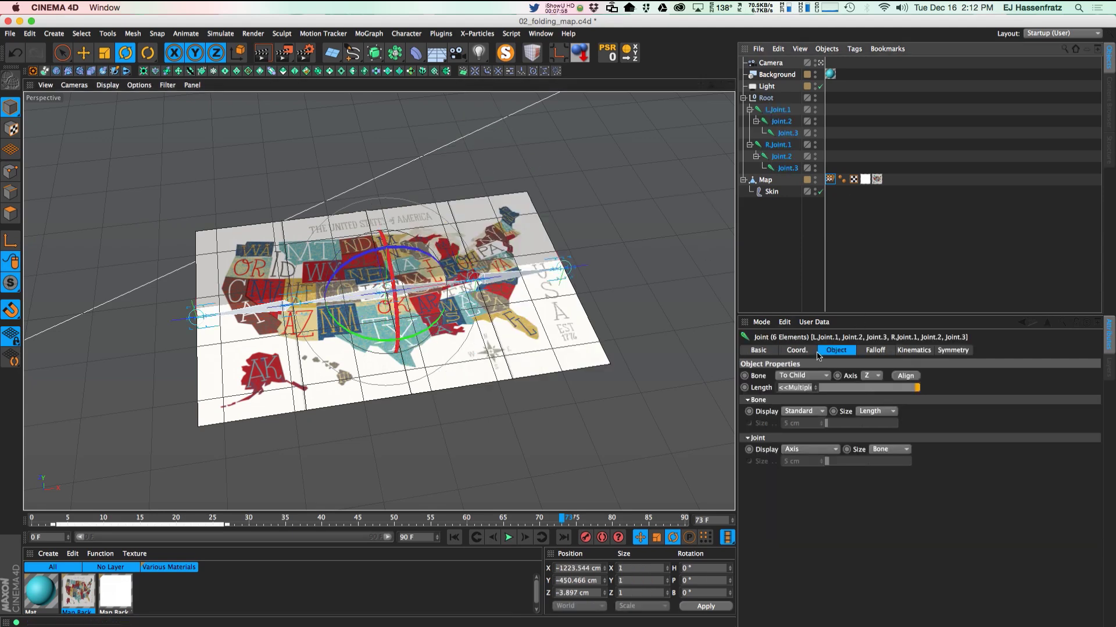
{"action": "left_click", "coordinate": [797, 351]}
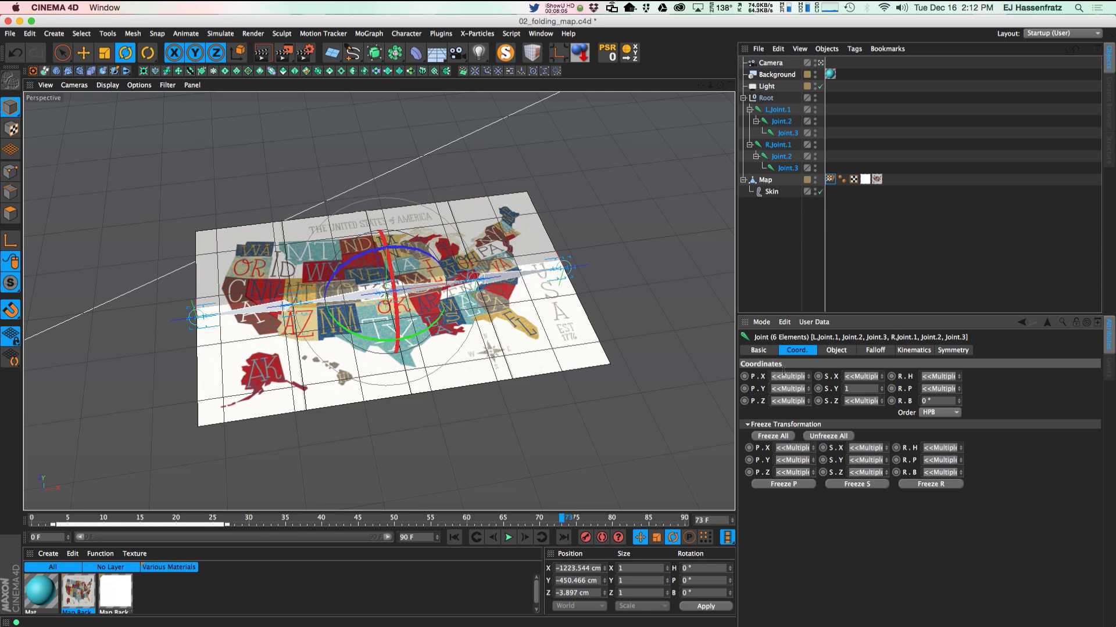
{"action": "left_click", "coordinate": [780, 438]}
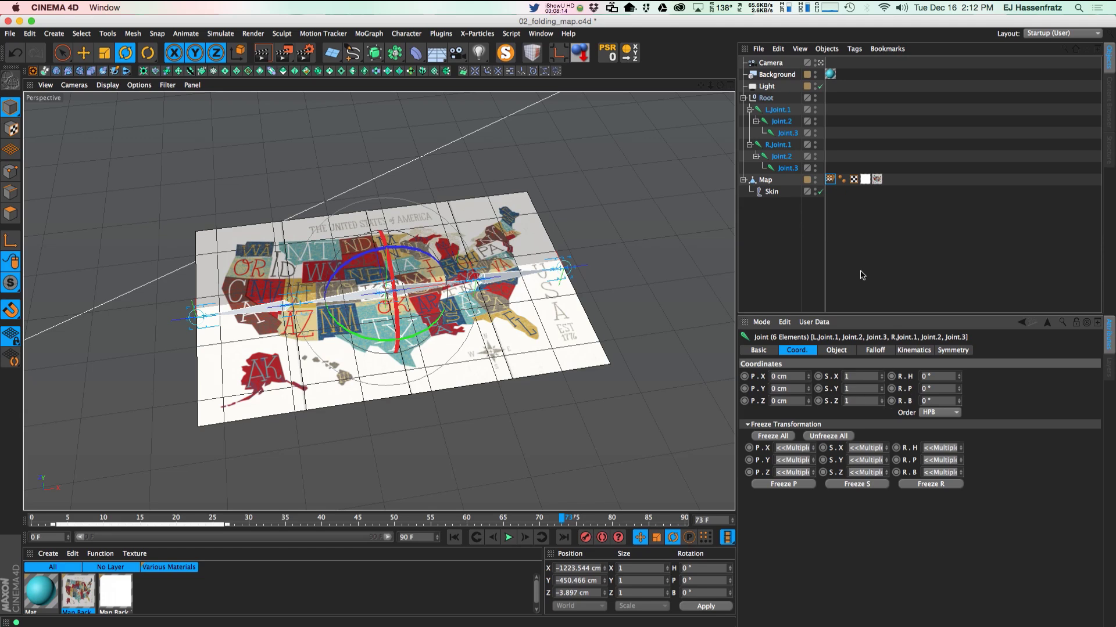
- Test the map's folding by rotating the first joints and the Joint.2 joints, pitching L.Joint.1 to 60°
{"action": "left_click", "coordinate": [799, 277]}
{"action": "left_click", "coordinate": [520, 246]}
{"action": "left_click_drag", "start_coordinate": [430, 251], "coordinate": [545, 195]}
{"action": "left_click", "coordinate": [781, 156]}
{"action": "left_click", "coordinate": [781, 121]}
{"action": "left_click_drag", "start_coordinate": [311, 259], "coordinate": [650, 392]}
- Return the map to its flat pose by applying Reset PSR to all six joints
{"action": "left_click", "coordinate": [777, 110]}
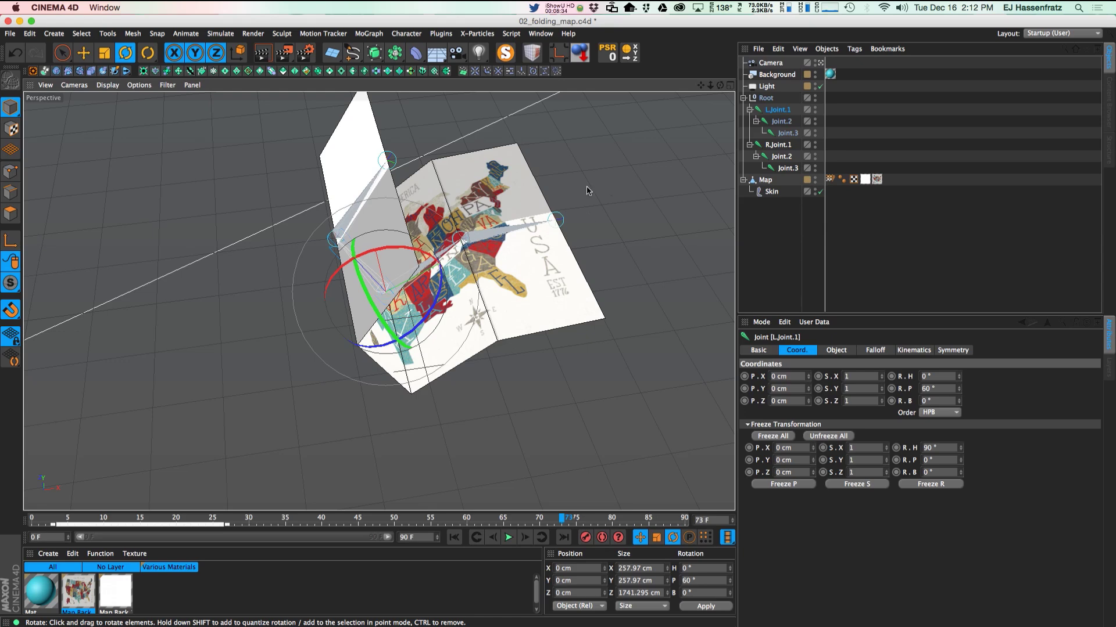
{"action": "left_click", "coordinate": [788, 168], "text": "shift"}
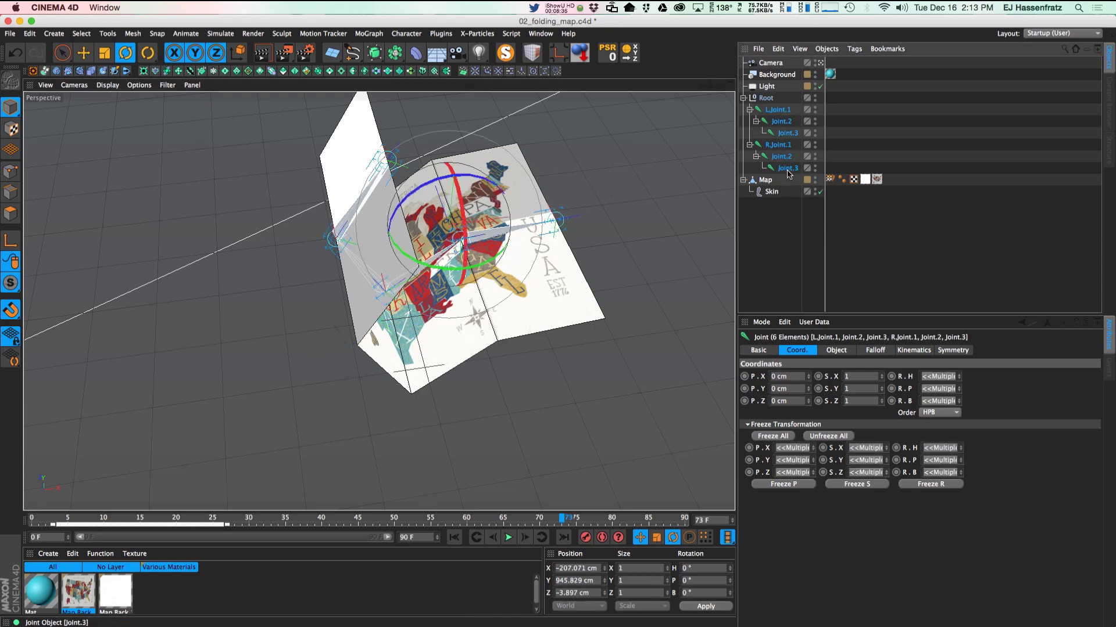
{"action": "left_click", "coordinate": [406, 33]}
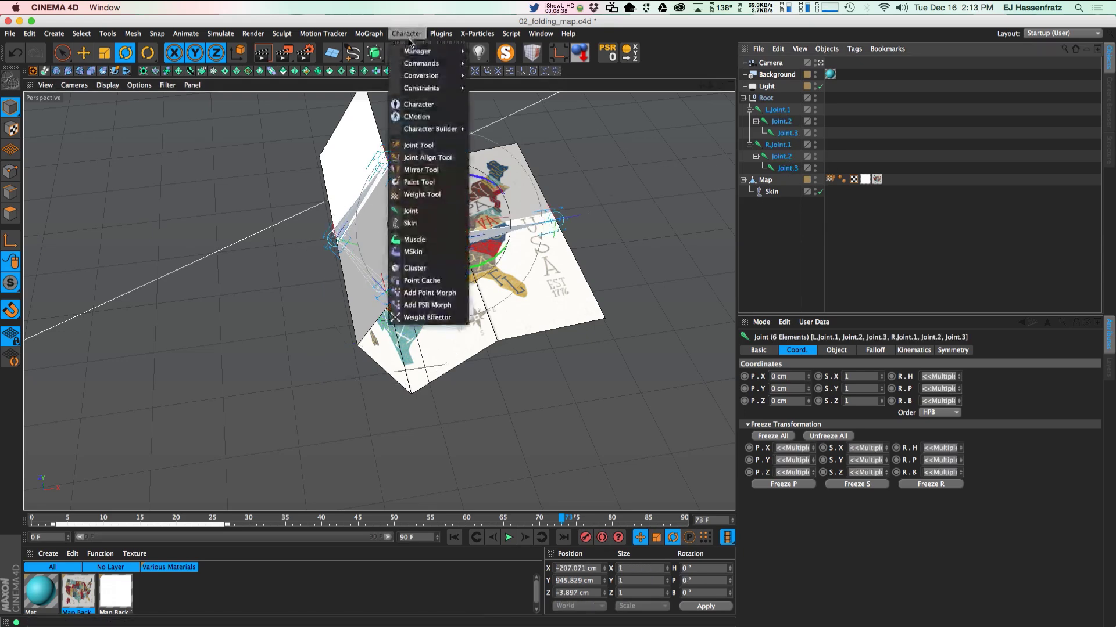
{"action": "mouse_move", "coordinate": [410, 66]}
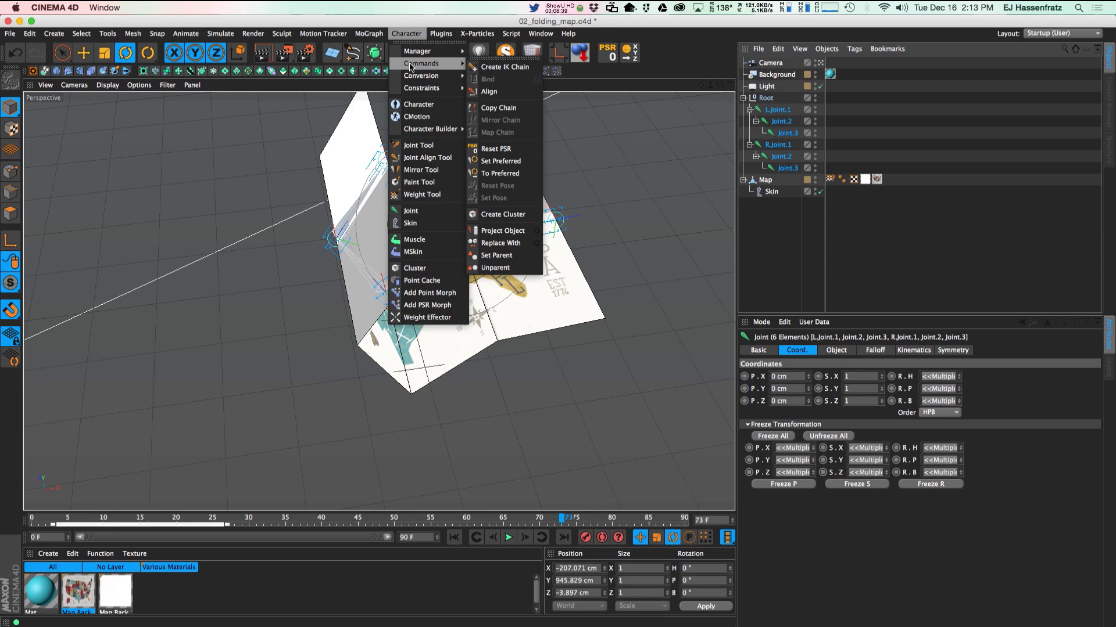
{"action": "left_click", "coordinate": [500, 150]}
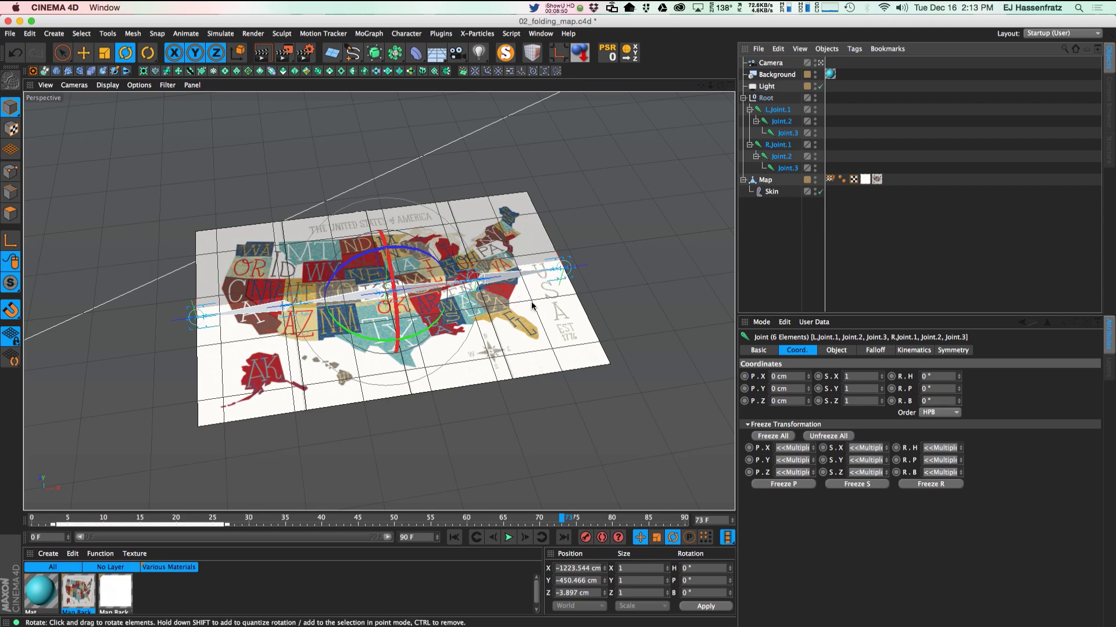
- Group the Root null and the Map object under a new null named Map Group
{"action": "key", "text": "e"}
{"action": "left_click", "coordinate": [777, 145]}
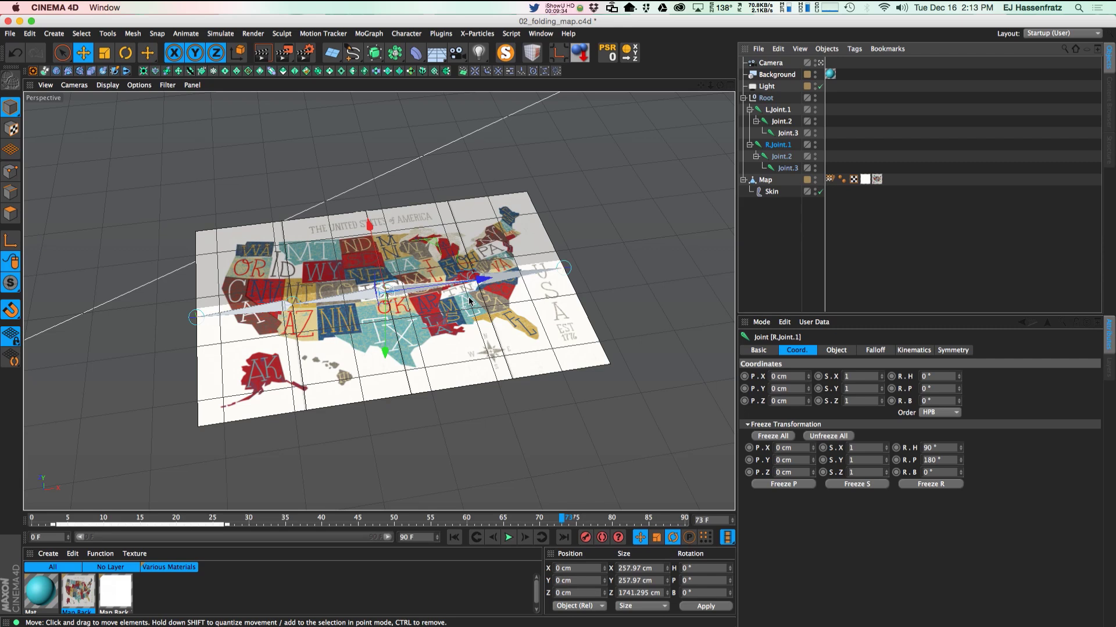
{"action": "left_click", "coordinate": [767, 98]}
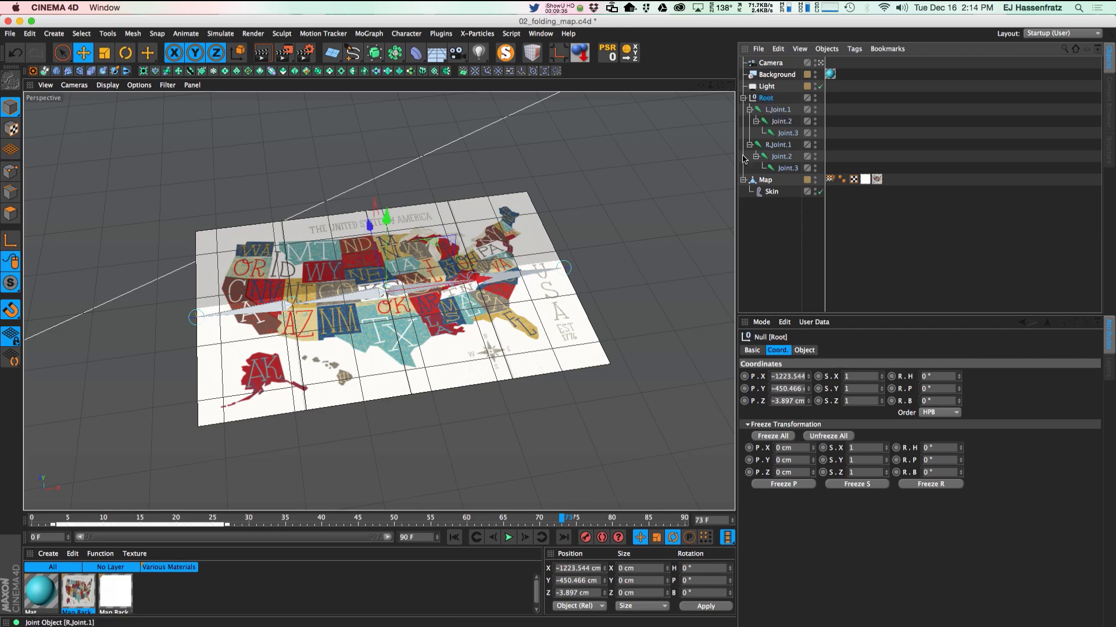
{"action": "left_click", "coordinate": [765, 180], "text": "shift"}
{"action": "right_click", "coordinate": [765, 181]}
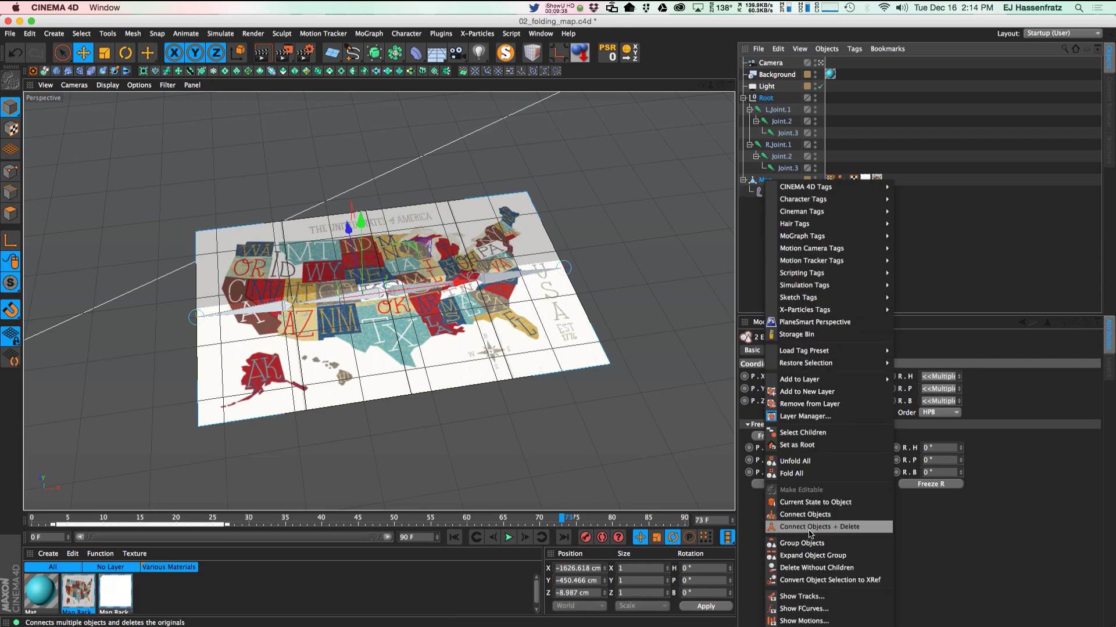
{"action": "left_click", "coordinate": [808, 543]}
{"action": "left_click", "coordinate": [743, 98]}
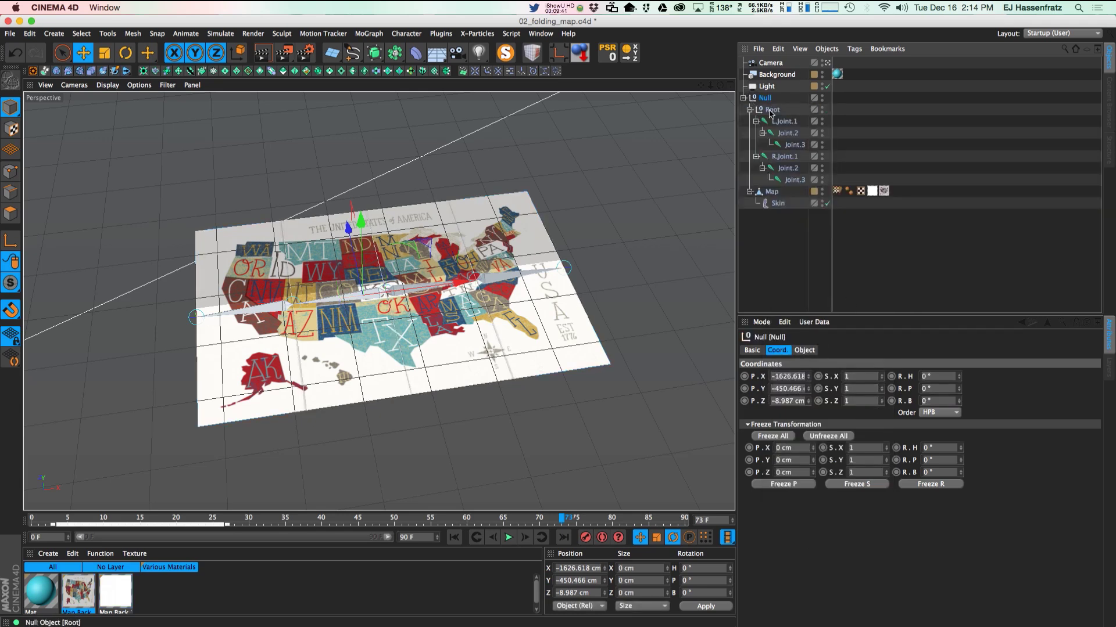
{"action": "left_click", "coordinate": [775, 195]}
{"action": "double_click", "coordinate": [767, 97]}
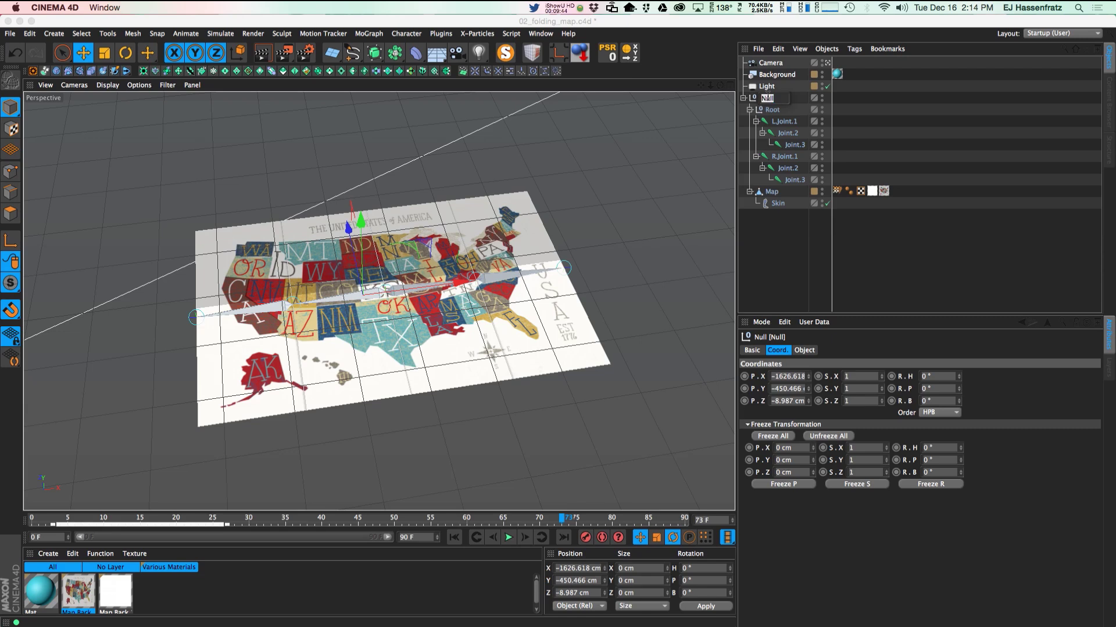
{"action": "type", "text": "Map Group"}
{"action": "key", "text": "Return"}
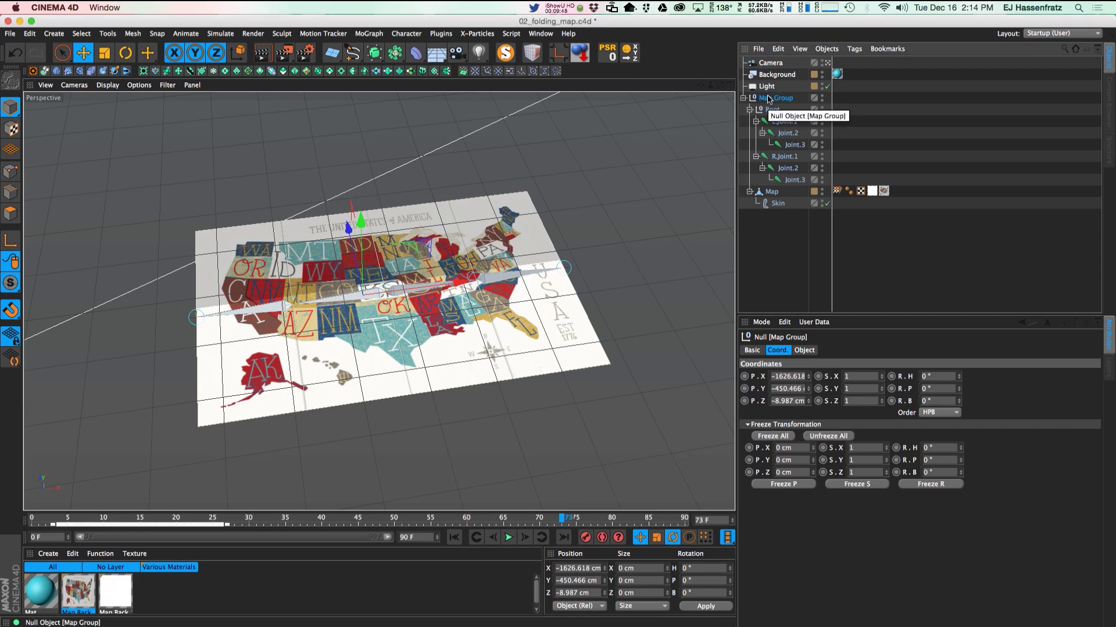
- Add a Pose Morph character tag to Map Group and enable mixing on it
{"action": "right_click", "coordinate": [768, 99]}
{"action": "mouse_move", "coordinate": [820, 115]}
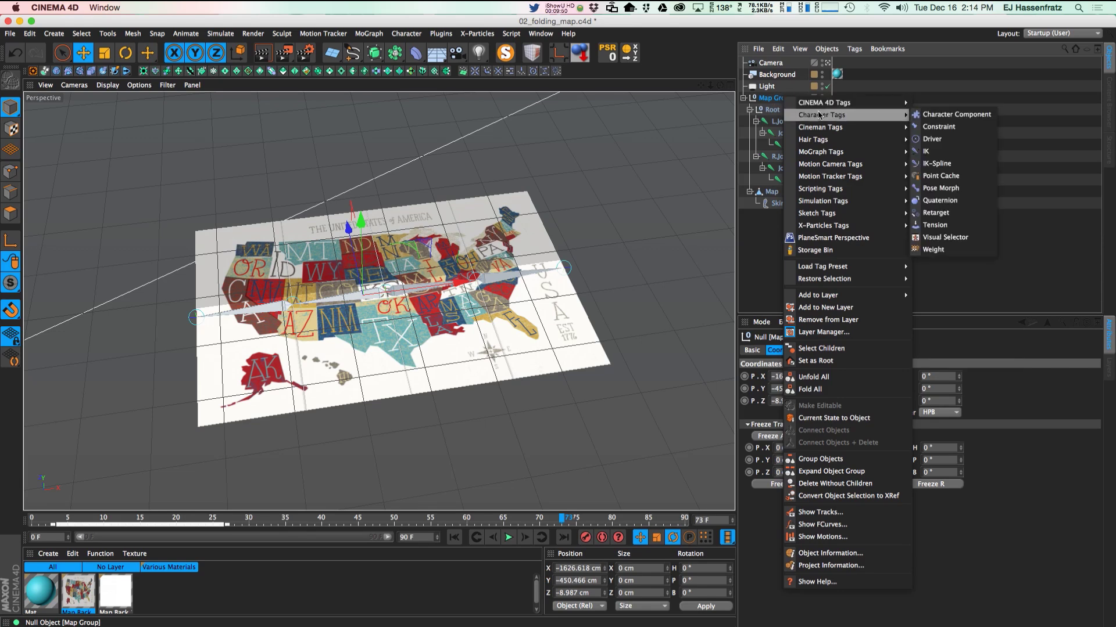
{"action": "left_click", "coordinate": [959, 189]}
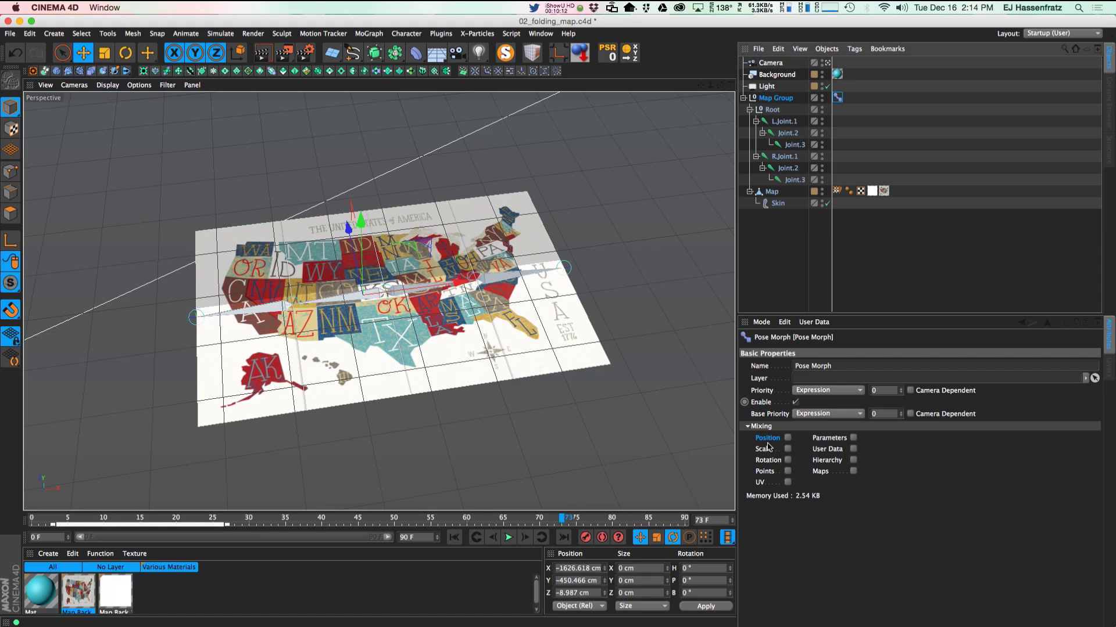
{"action": "left_click", "coordinate": [788, 471]}
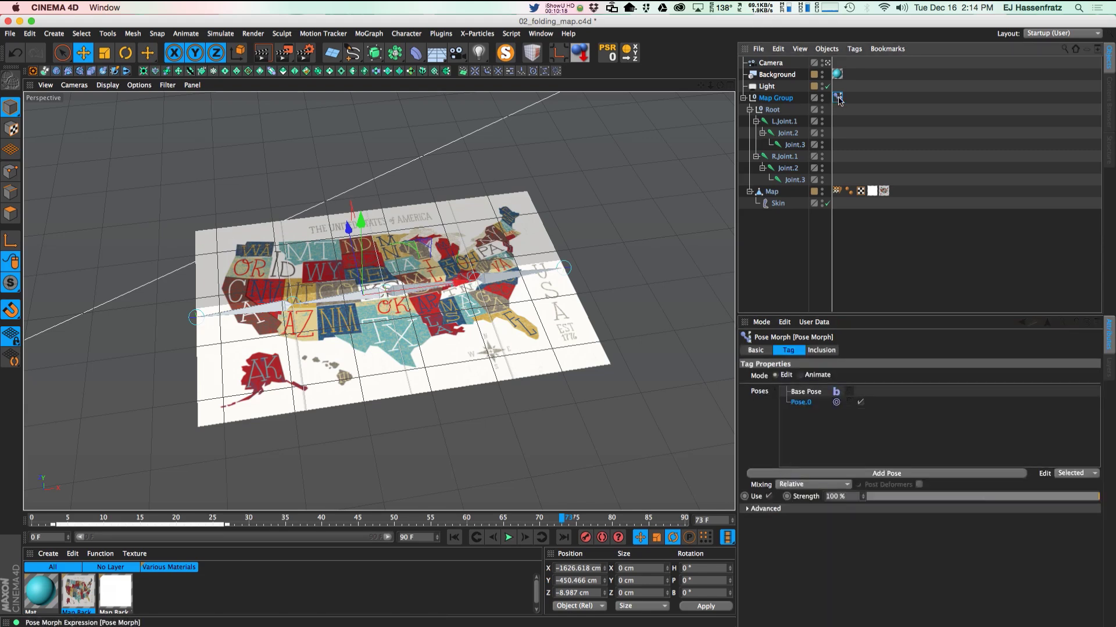
- Rename the Pose Morph tag's Base Pose to Unfolded and Pose.0 to Folded
{"action": "left_click", "coordinate": [798, 394]}
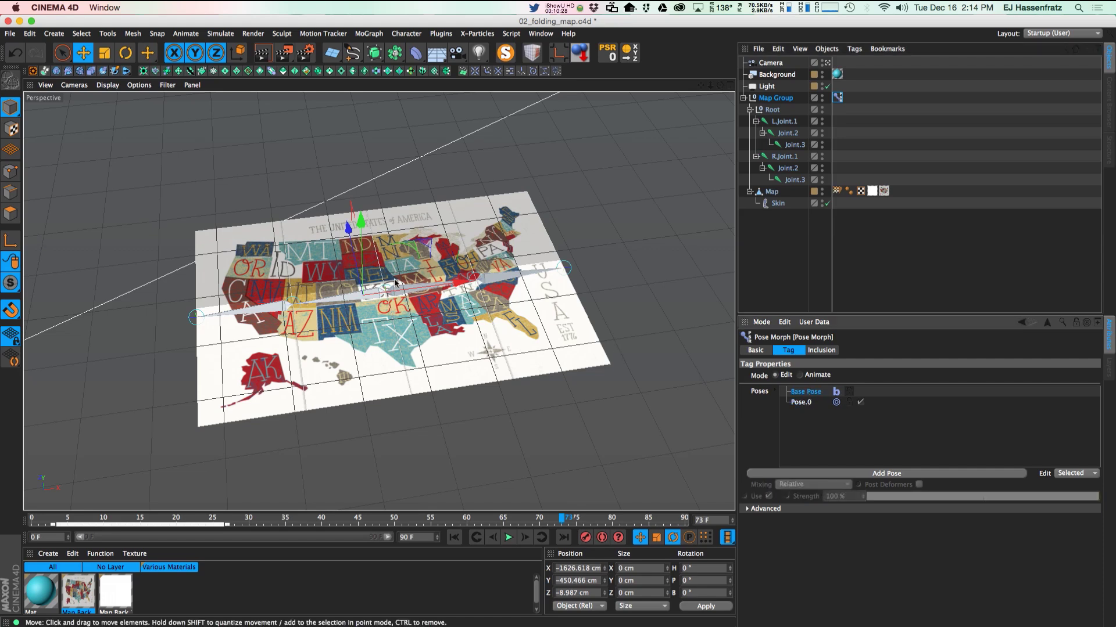
{"action": "left_click", "coordinate": [801, 401]}
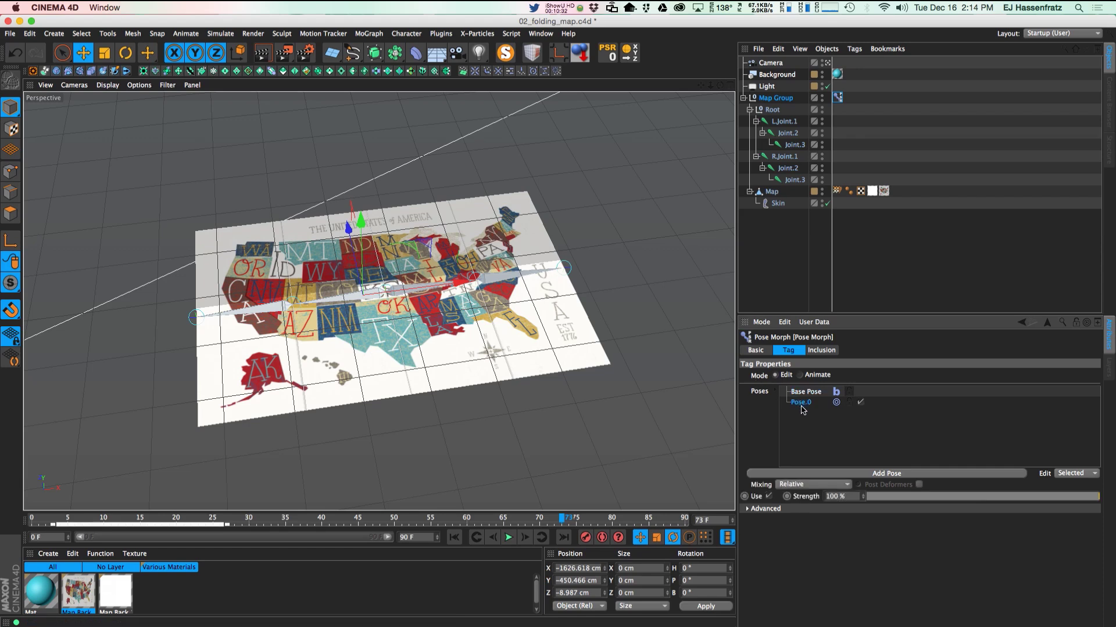
{"action": "double_click", "coordinate": [805, 392]}
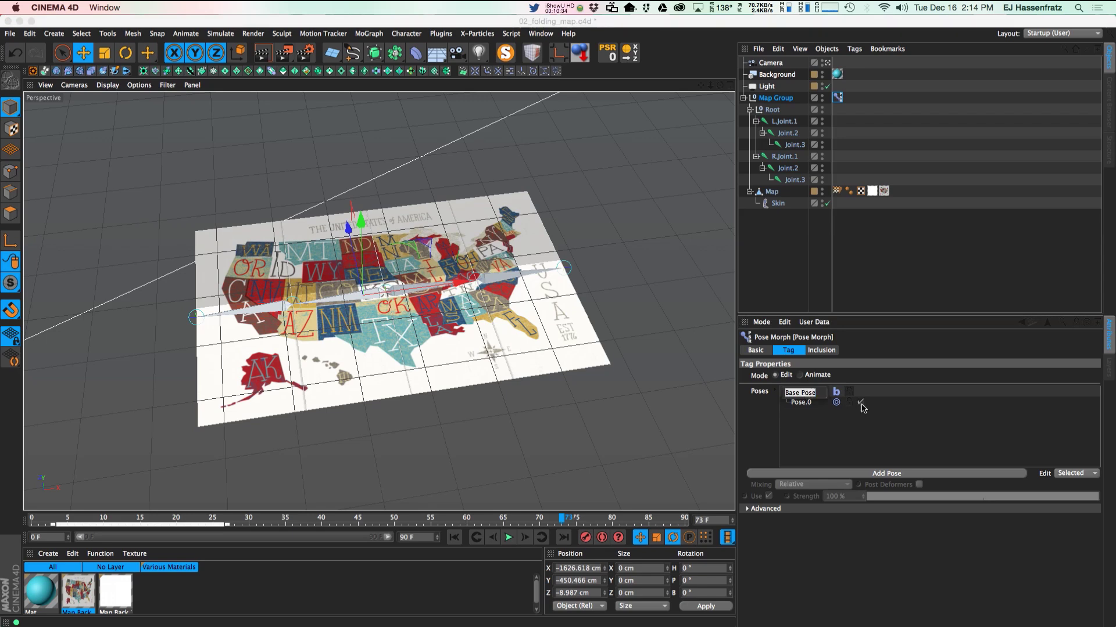
{"action": "type", "text": "Un"}
{"action": "key", "text": "Return"}
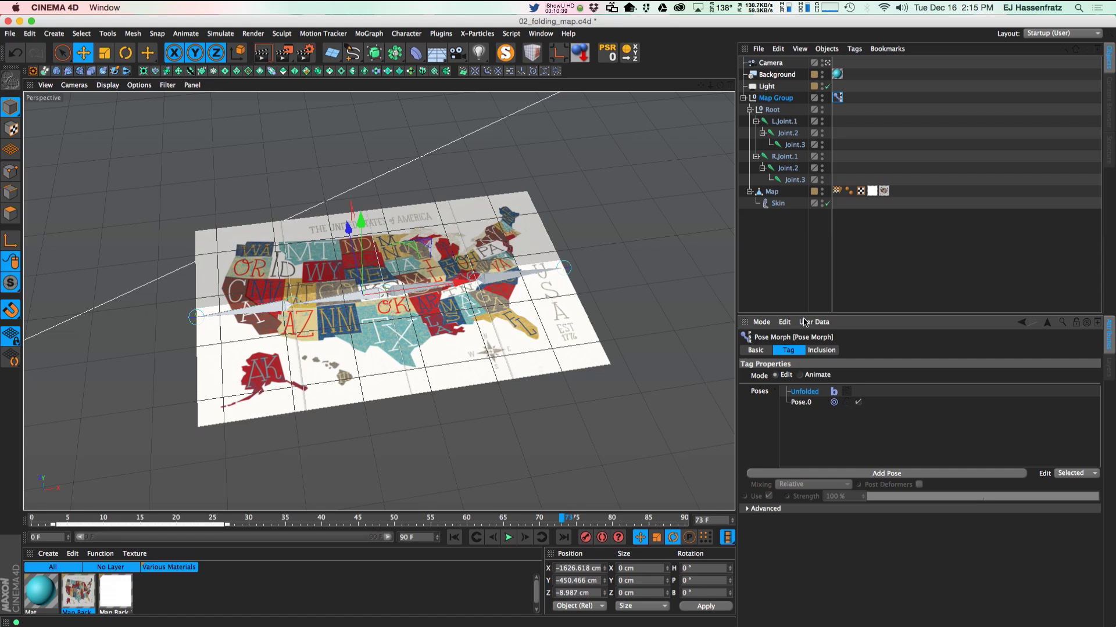
{"action": "double_click", "coordinate": [804, 403]}
{"action": "type", "text": "Folde"}
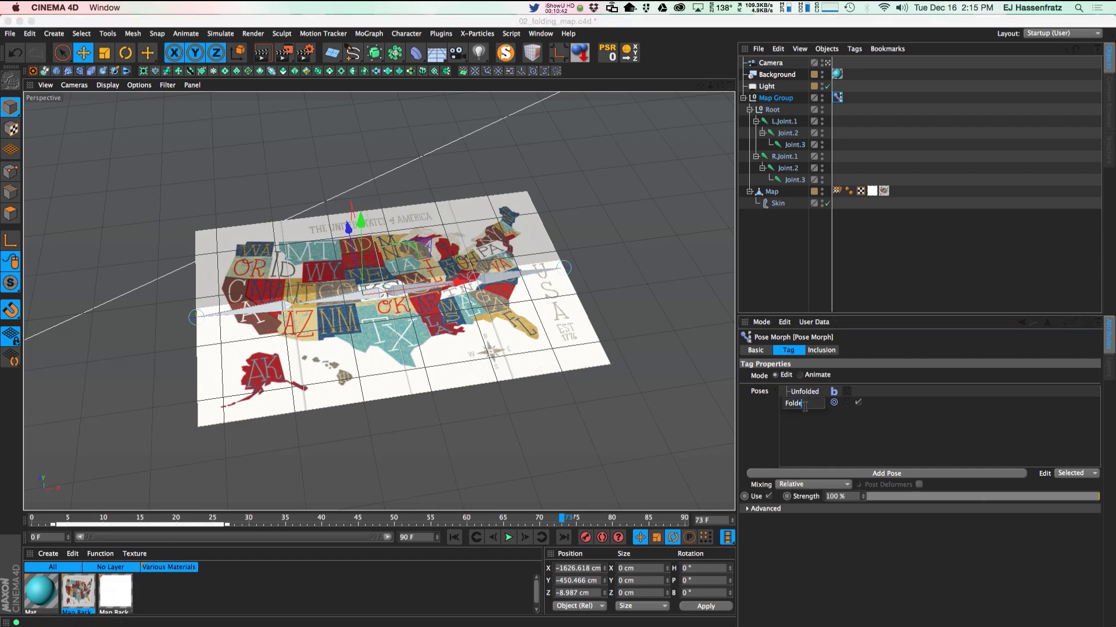
{"action": "type", "text": "d"}
{"action": "key", "text": "Return"}
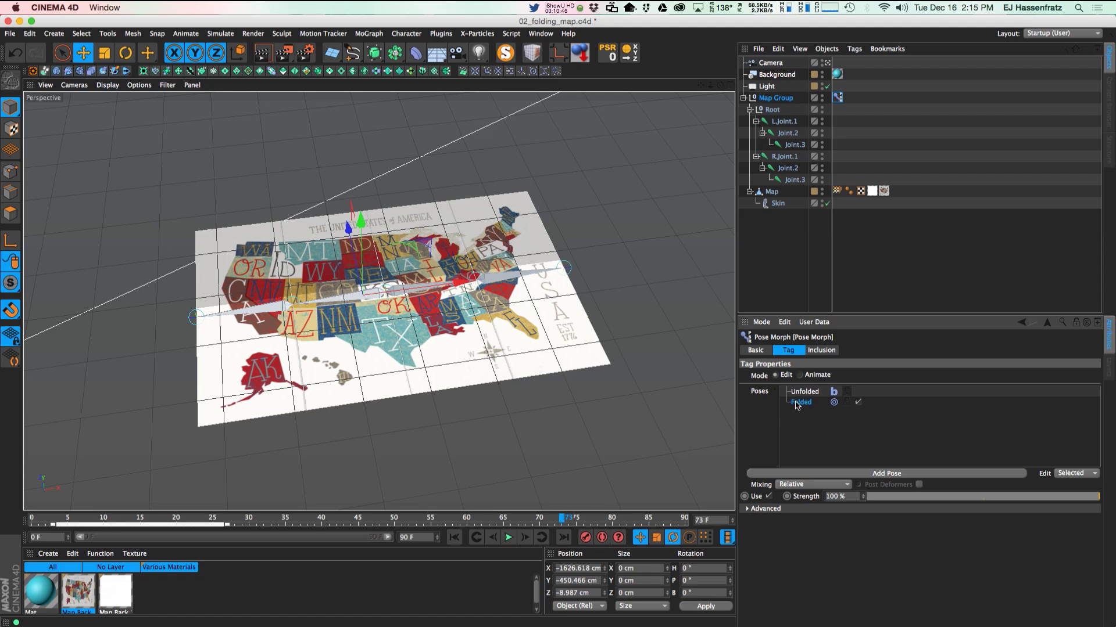
- Turn on Hierarchy mixing alongside Rotation for the Pose Morph tag and make Folded the active pose for editing
{"action": "left_click", "coordinate": [759, 352]}
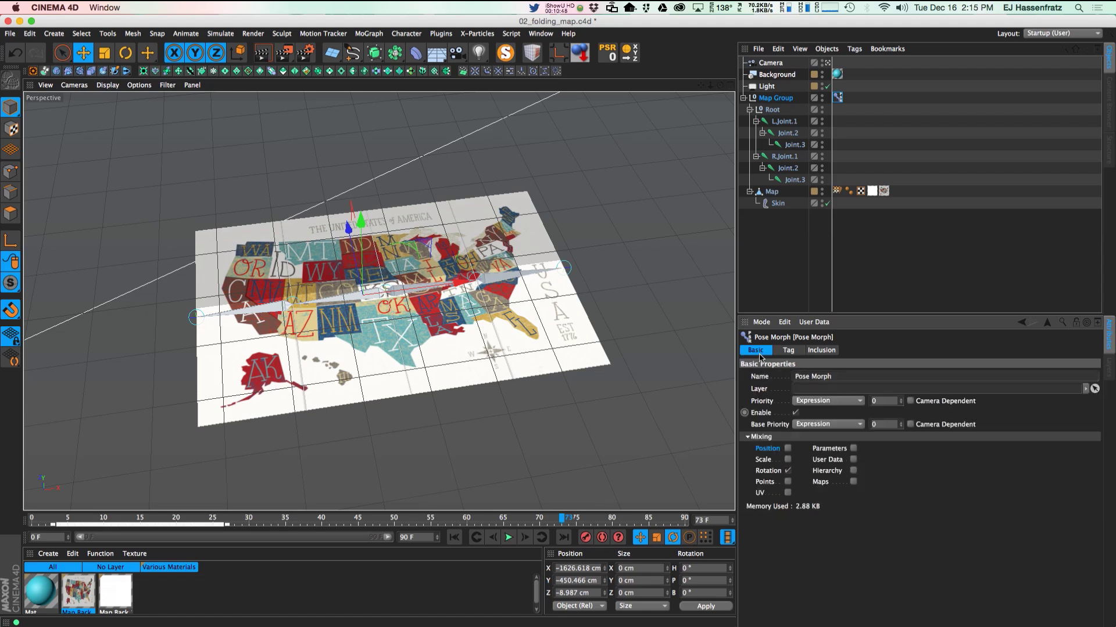
{"action": "left_click", "coordinate": [768, 471]}
{"action": "left_click", "coordinate": [789, 352]}
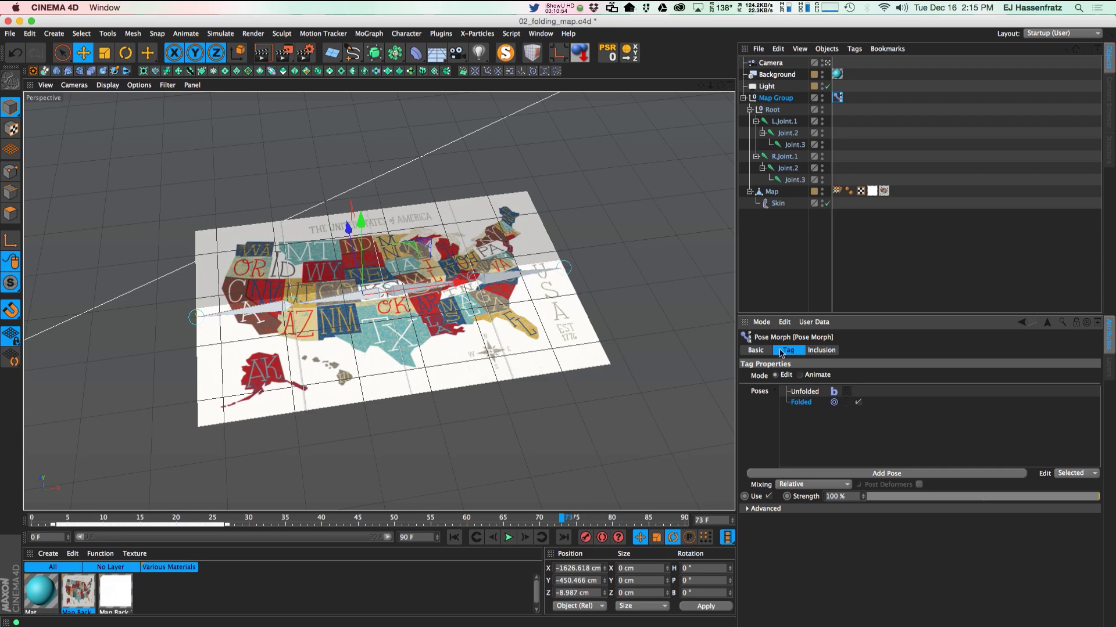
{"action": "left_click", "coordinate": [766, 351]}
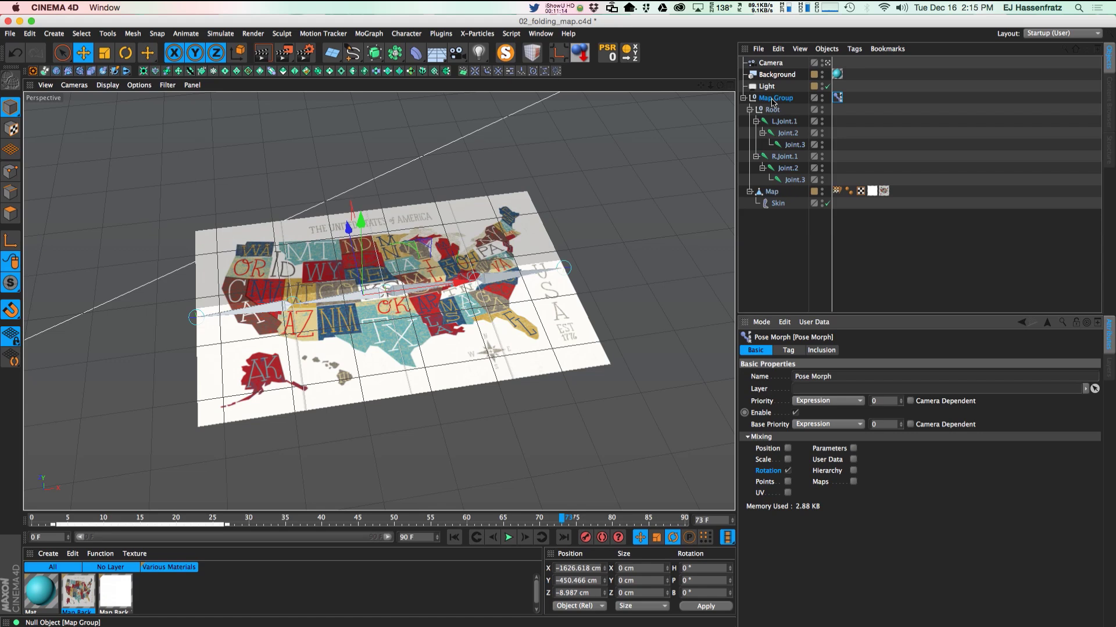
{"action": "left_click", "coordinate": [853, 470]}
{"action": "left_click", "coordinate": [786, 350]}
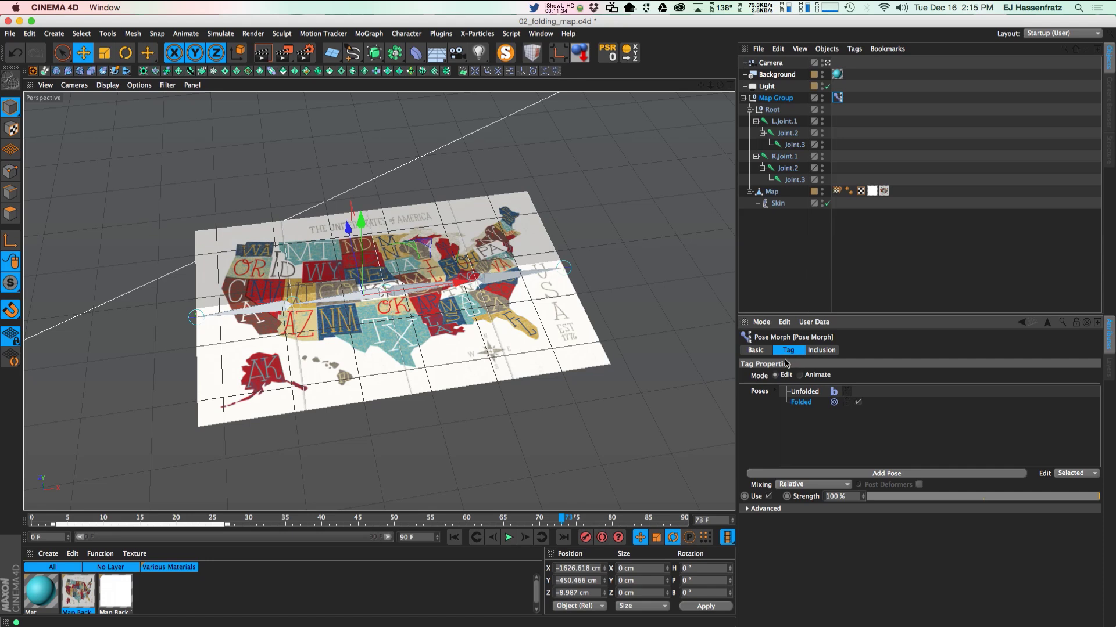
{"action": "left_click", "coordinate": [799, 395]}
{"action": "left_click", "coordinate": [803, 403]}
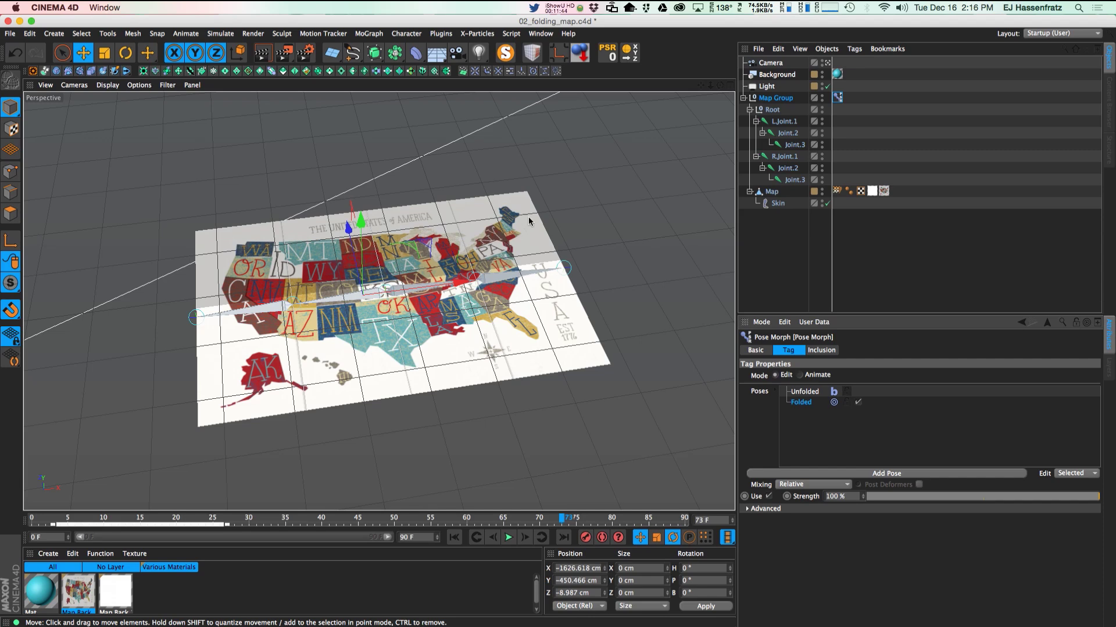
- Rotate L.Joint.1 in pitch until the map's left side stands upright, undoing any off-axis rotation
{"action": "left_click", "coordinate": [791, 122]}
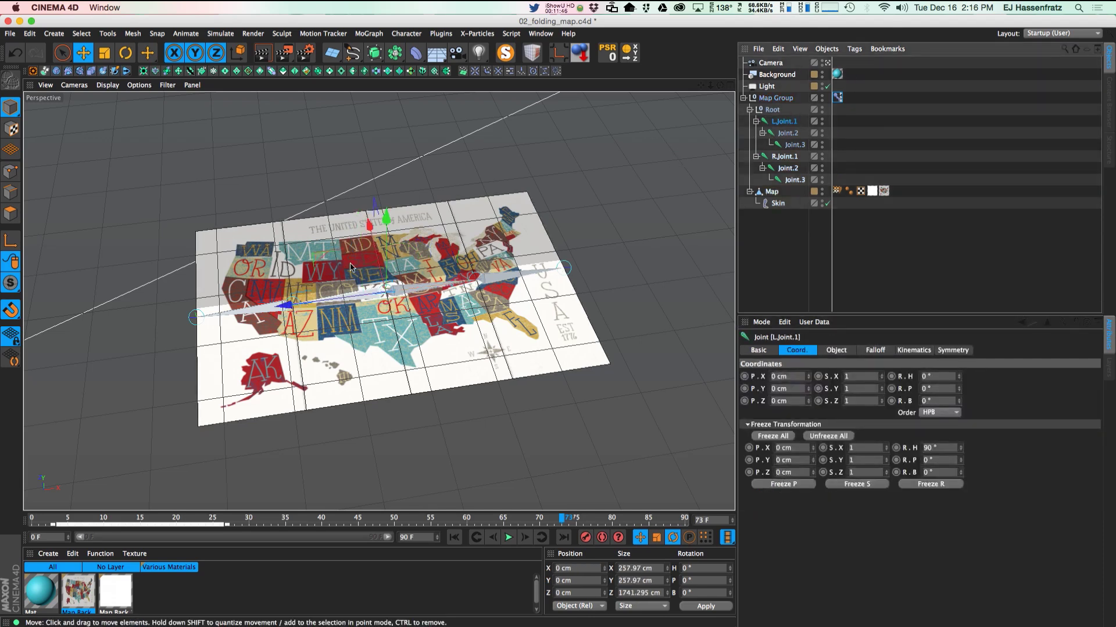
{"action": "key", "text": "r"}
{"action": "left_click_drag", "start_coordinate": [360, 257], "coordinate": [400, 254]}
{"action": "left_click_drag", "start_coordinate": [375, 259], "coordinate": [407, 302]}
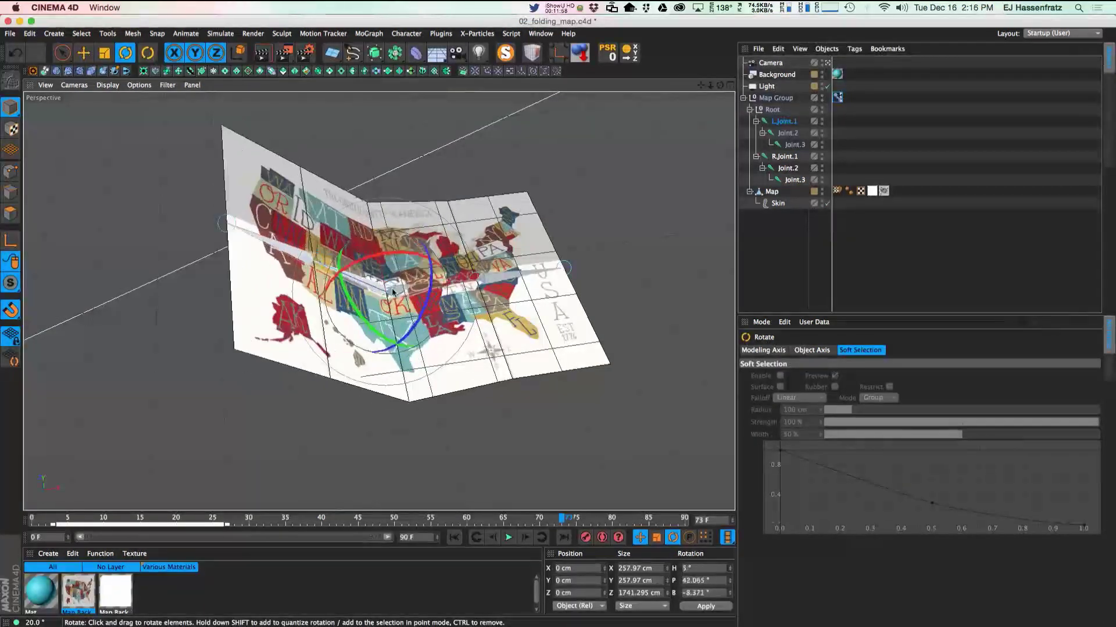
{"action": "key", "text": "ctrl+z"}
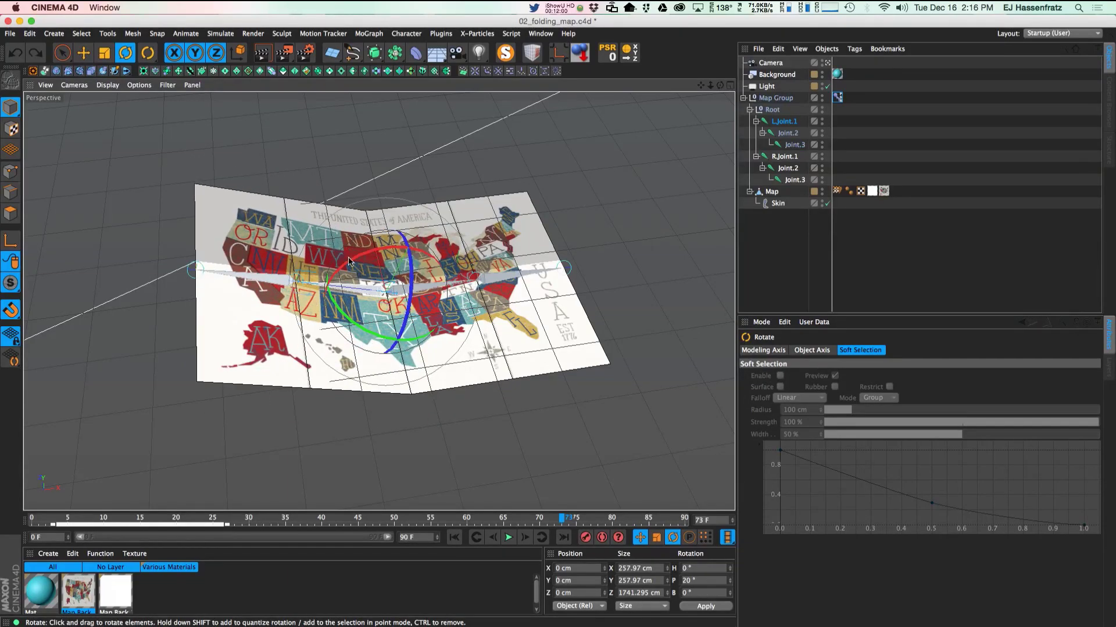
{"action": "left_click_drag", "start_coordinate": [360, 259], "coordinate": [407, 349]}
- Fold the left outer panel back down by pitching Joint.2 under L.Joint.1 to -180°
{"action": "left_click", "coordinate": [784, 136]}
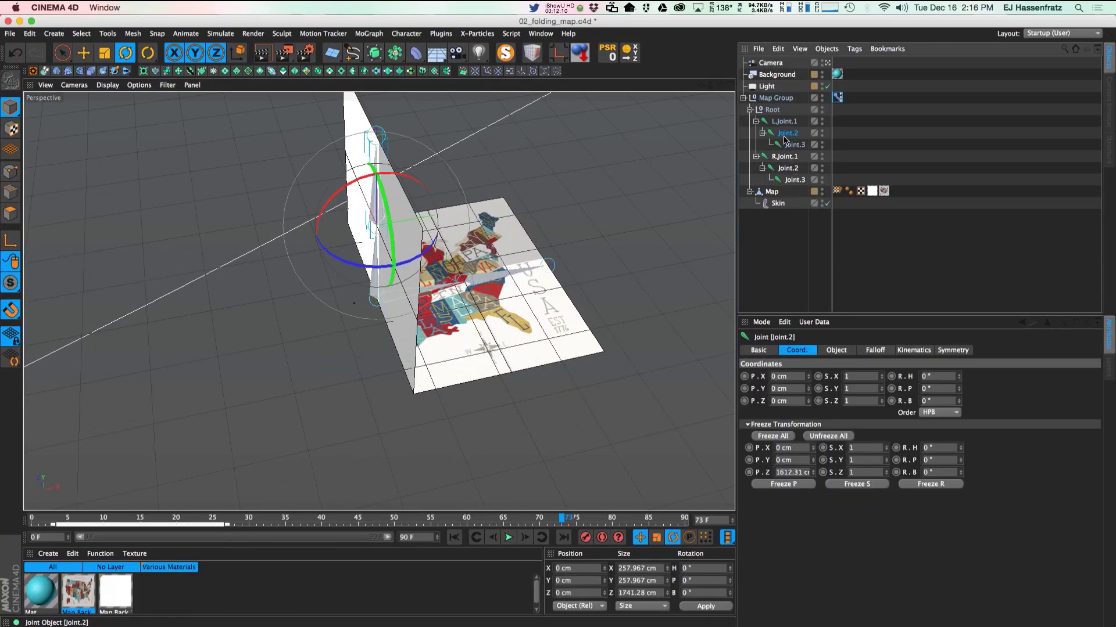
{"action": "left_click_drag", "start_coordinate": [362, 178], "coordinate": [358, 274]}
{"action": "left_click_drag", "start_coordinate": [367, 315], "coordinate": [385, 325], "text": "alt"}
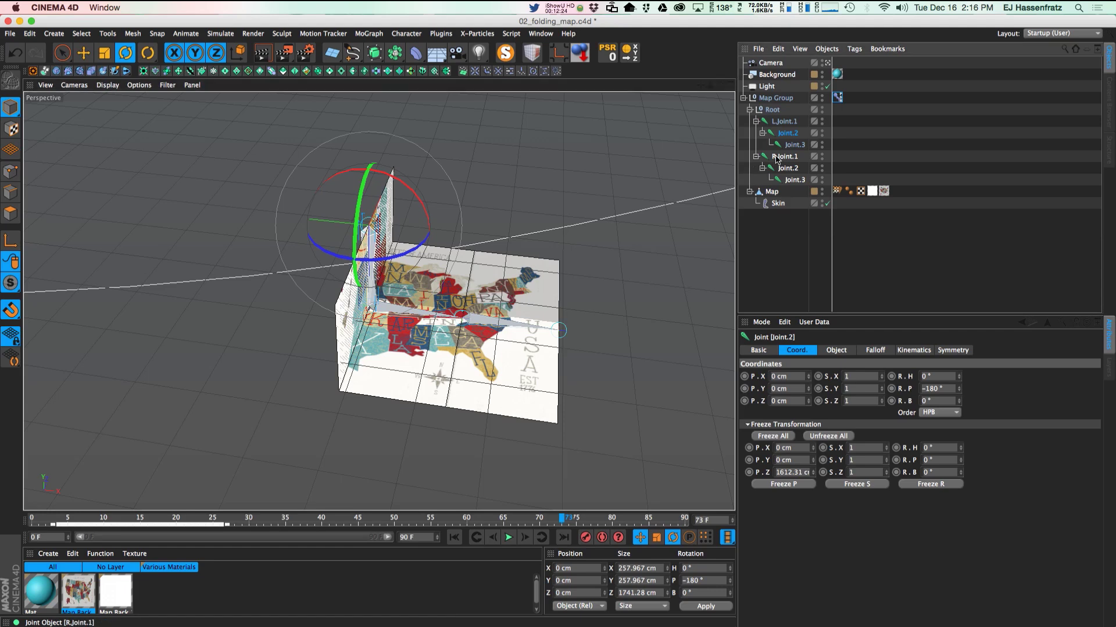
- Fold the right side by rotating R.Joint.1 upright and pitching its child Joint.2 to 180°
{"action": "left_click", "coordinate": [393, 294]}
{"action": "left_click_drag", "start_coordinate": [421, 285], "coordinate": [330, 266]}
{"action": "left_click", "coordinate": [788, 168]}
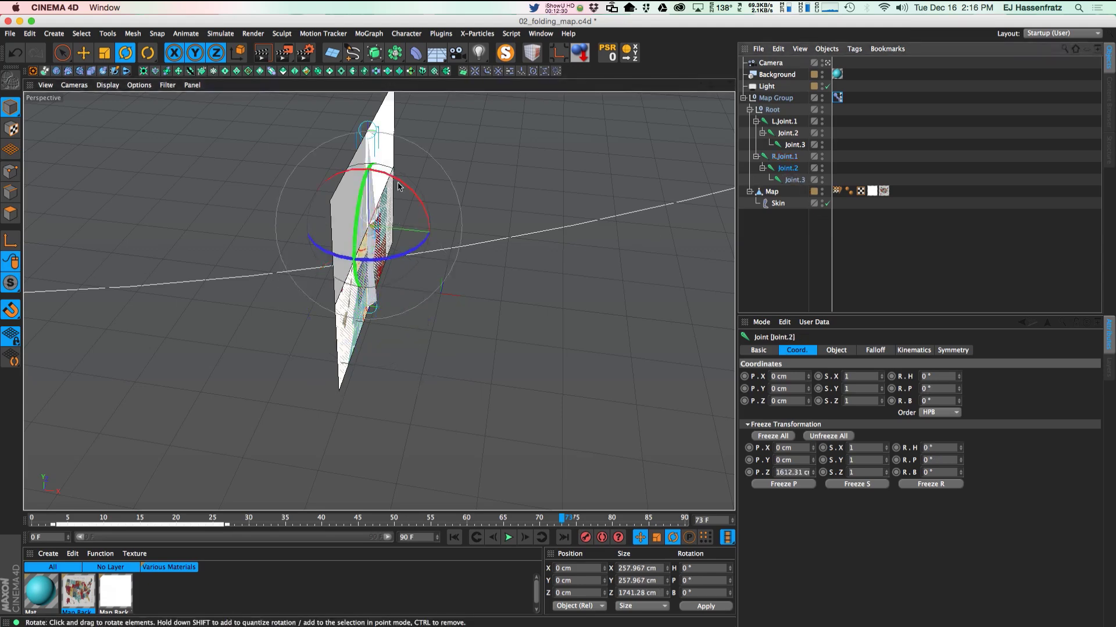
{"action": "left_click_drag", "start_coordinate": [399, 182], "coordinate": [321, 302]}
{"action": "left_click_drag", "start_coordinate": [358, 371], "coordinate": [464, 379], "text": "alt"}
{"action": "key", "text": "e"}
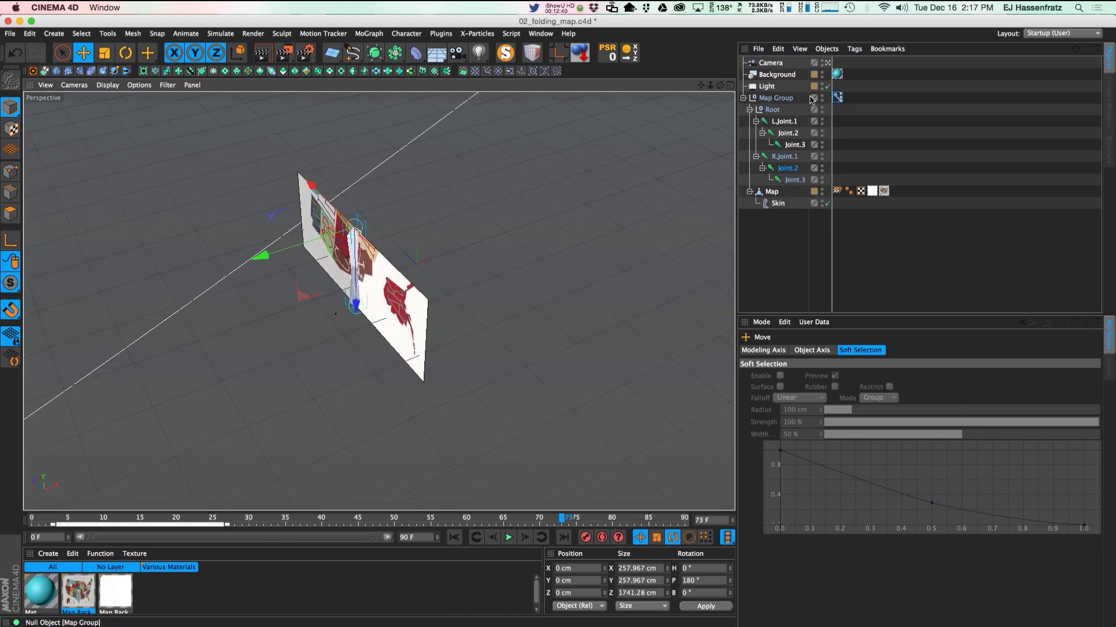
- Switch the Pose Morph tag to Animate mode and keyframe the Folded strength at 0% on frame 30
{"action": "left_click", "coordinate": [837, 97]}
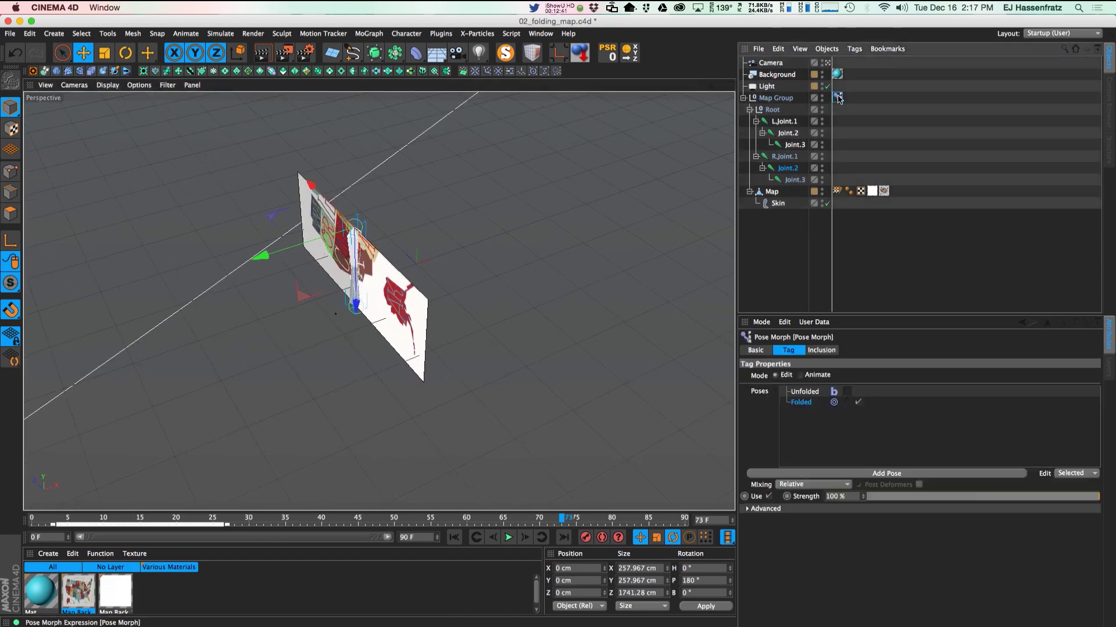
{"action": "left_click", "coordinate": [800, 375]}
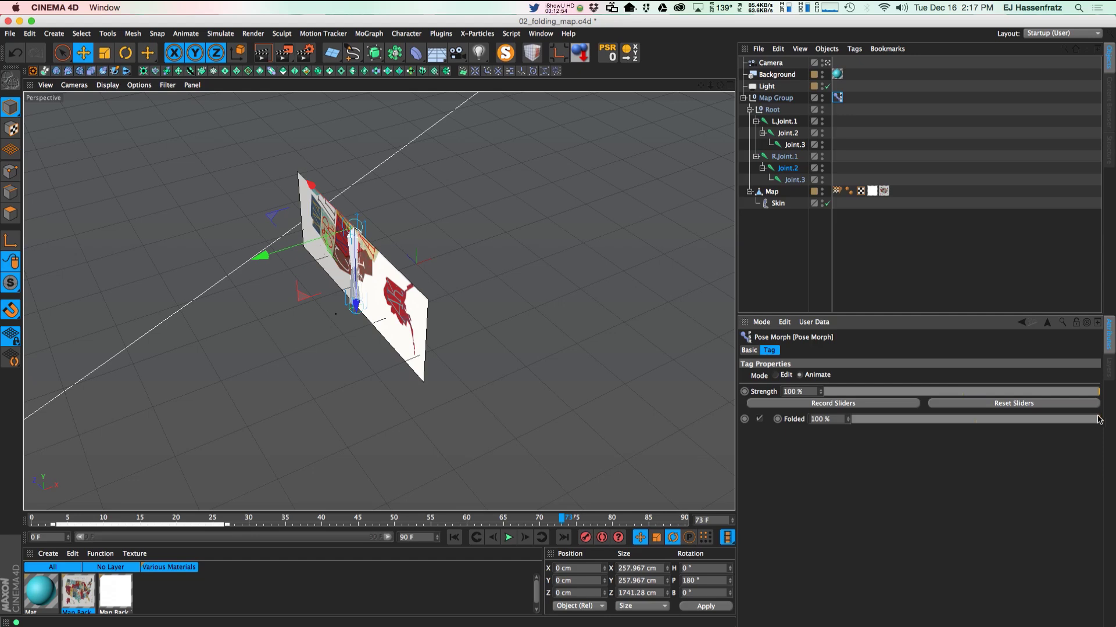
{"action": "left_click_drag", "start_coordinate": [1098, 423], "coordinate": [1113, 439]}
{"action": "left_click_drag", "start_coordinate": [248, 520], "coordinate": [239, 526]}
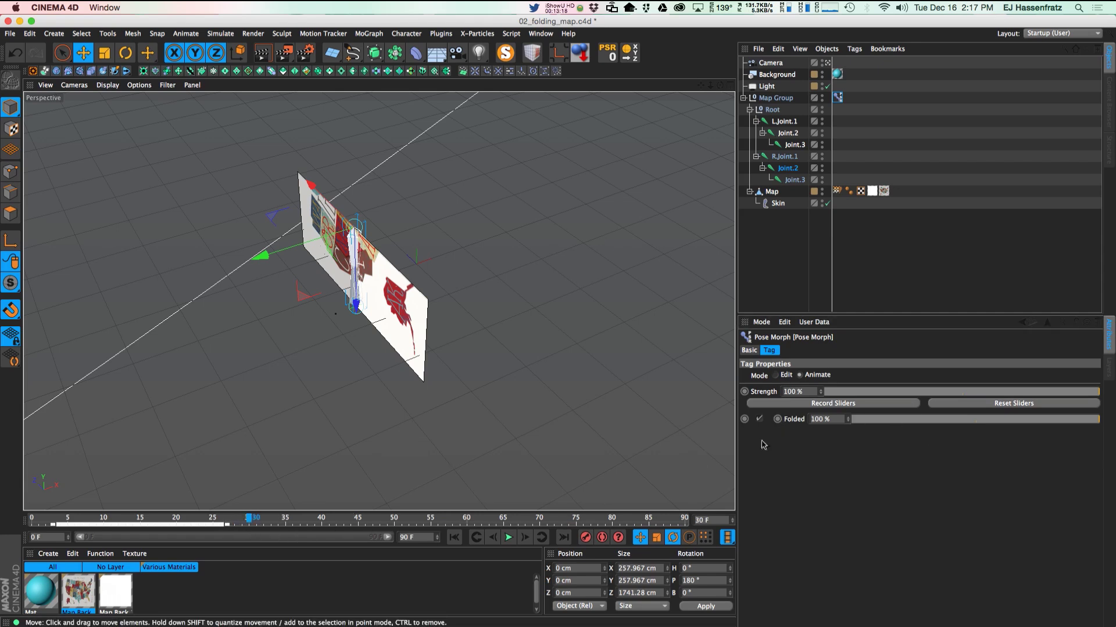
{"action": "left_click_drag", "start_coordinate": [860, 419], "coordinate": [843, 427]}
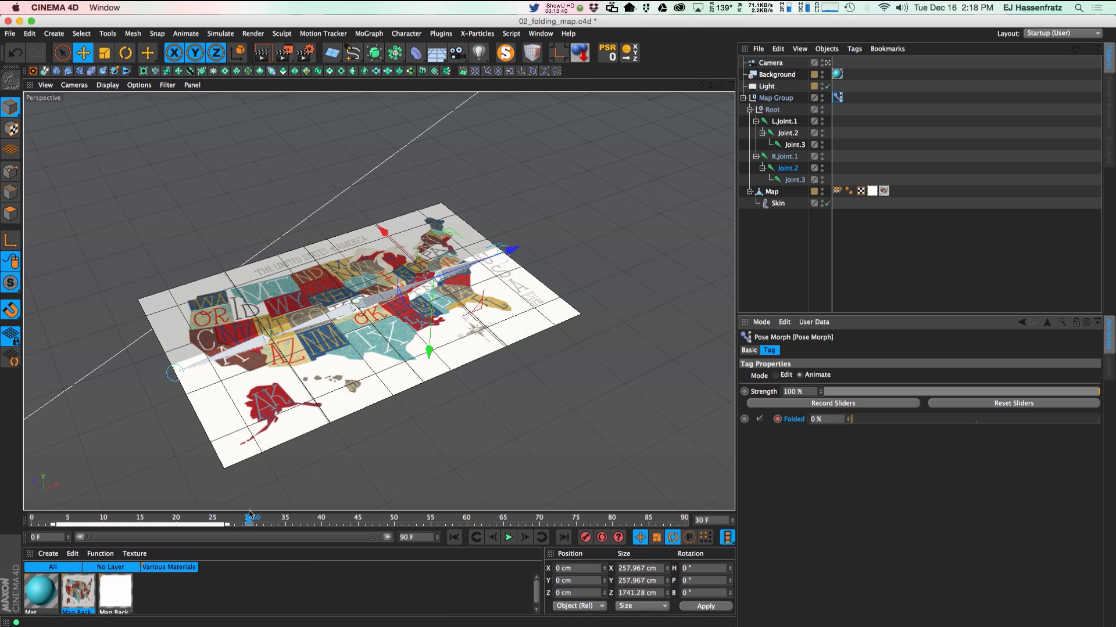
- Keyframe the Folded strength at 99% on frame 0, keeping the folded panels slightly apart
{"action": "left_click_drag", "start_coordinate": [250, 515], "coordinate": [146, 529]}
{"action": "left_click_drag", "start_coordinate": [861, 421], "coordinate": [1105, 427]}
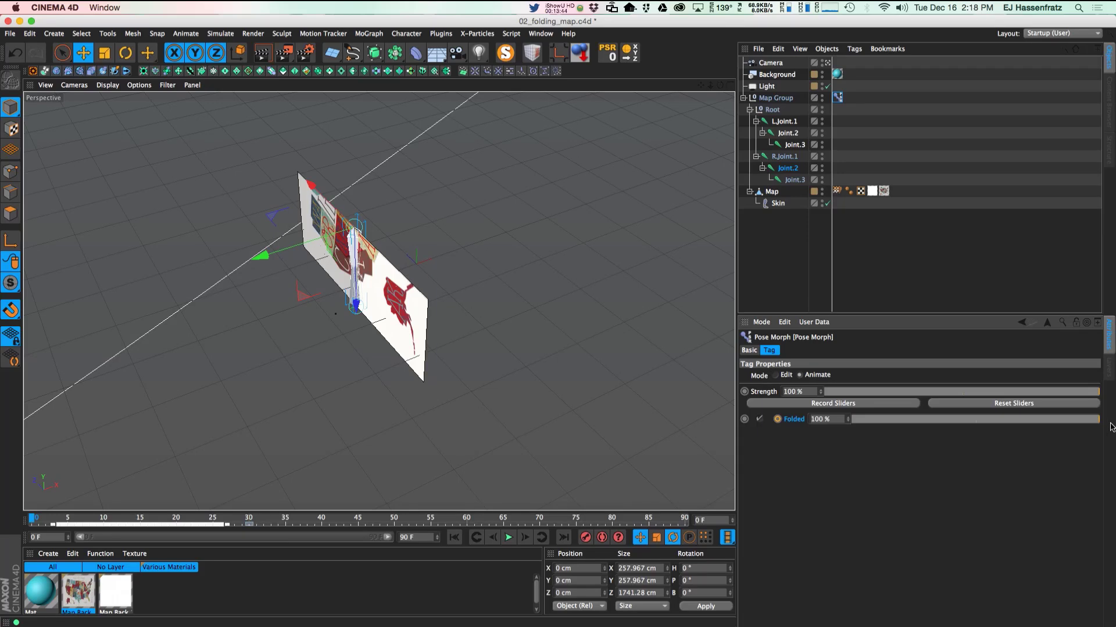
{"action": "left_click_drag", "start_coordinate": [495, 358], "coordinate": [638, 375], "text": "alt"}
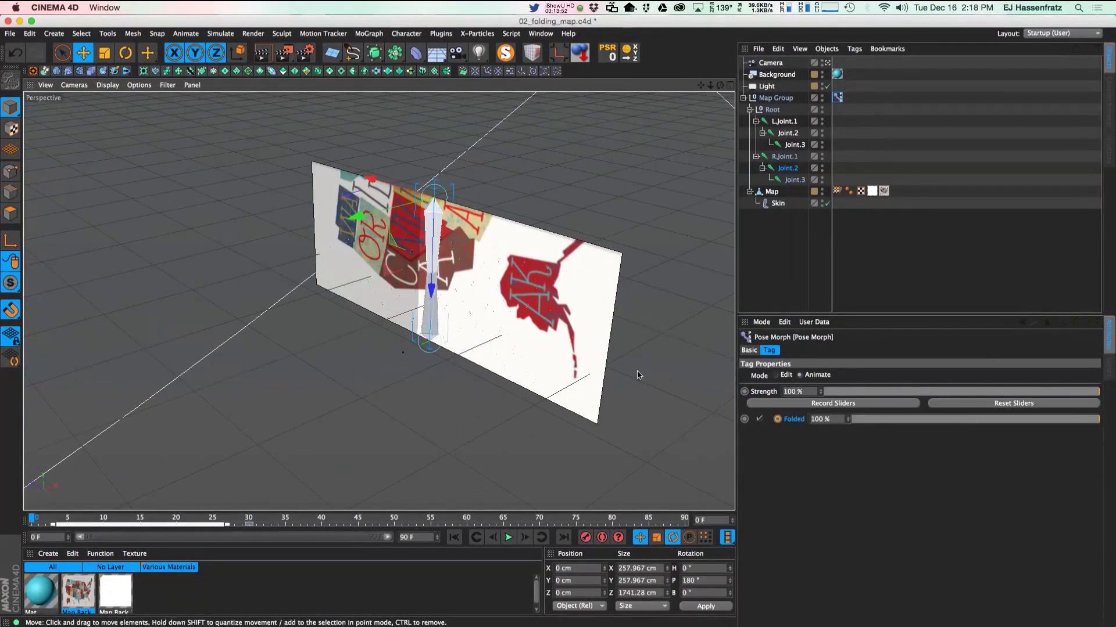
{"action": "left_click_drag", "start_coordinate": [847, 421], "coordinate": [848, 424]}
{"action": "left_click_drag", "start_coordinate": [407, 343], "coordinate": [518, 526], "text": "alt"}
{"action": "left_click", "coordinate": [777, 419]}
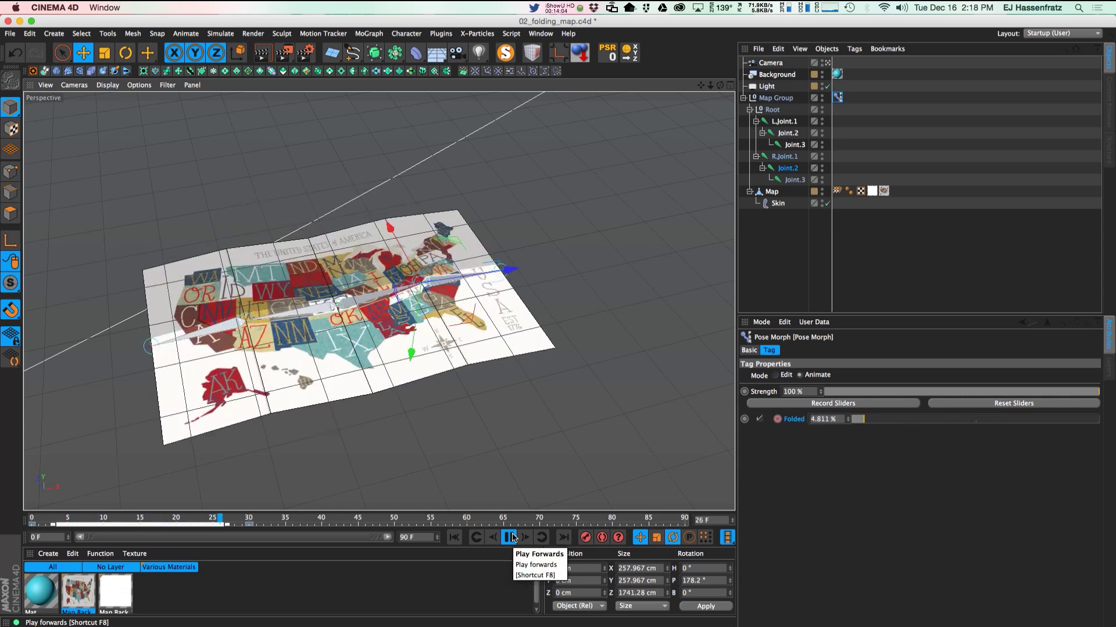
- Set the animation's end frame to 35 and preview the unfolding before stopping playback
{"action": "double_click", "coordinate": [419, 537]}
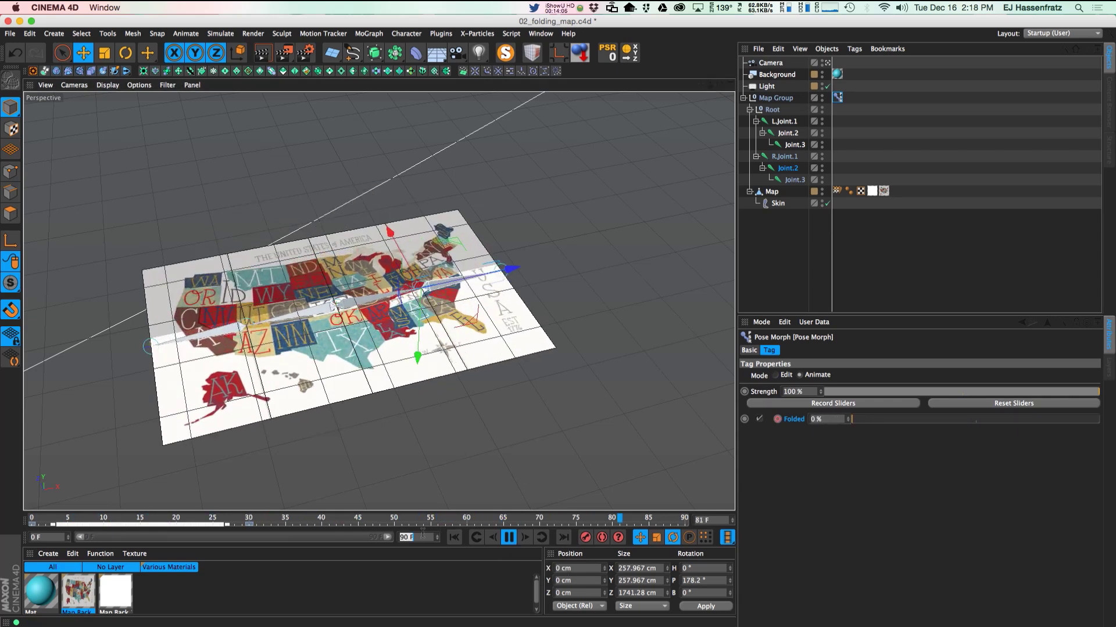
{"action": "type", "text": "35"}
{"action": "key", "text": "Return"}
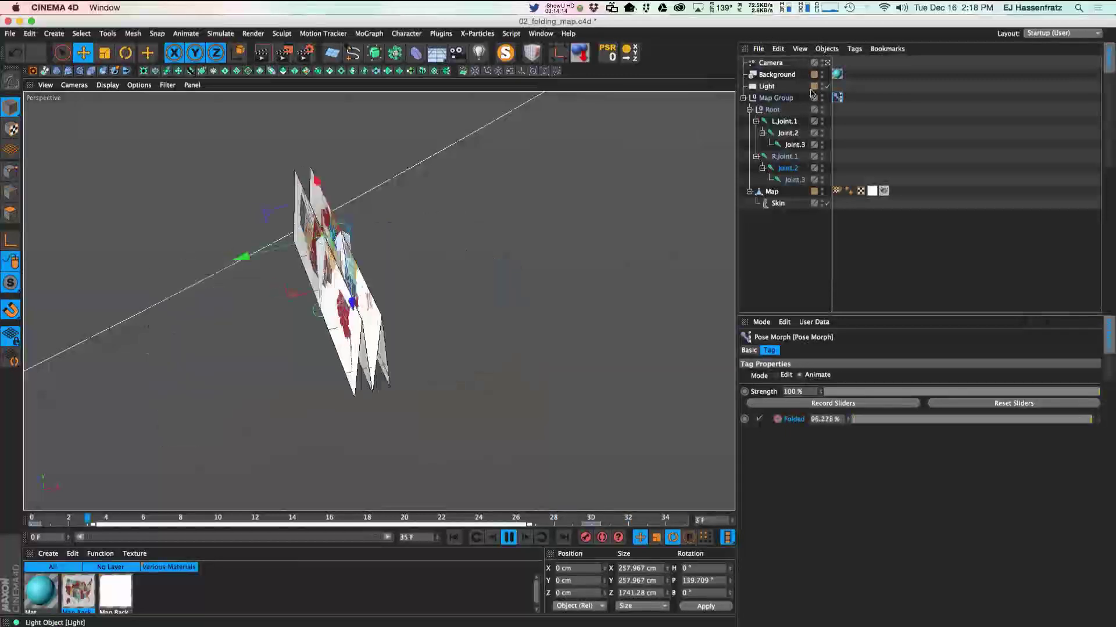
{"action": "left_click", "coordinate": [509, 538]}
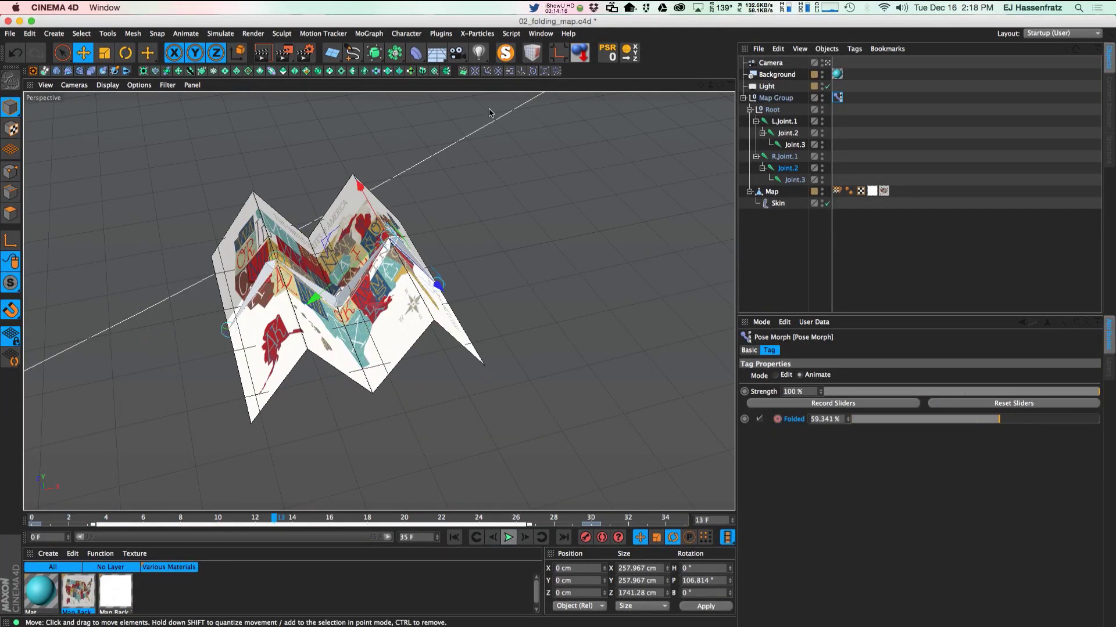
- Open the Timeline and display the Folded Strength curve of the Pose Morph track
{"action": "left_click", "coordinate": [542, 35]}
{"action": "left_click", "coordinate": [567, 136]}
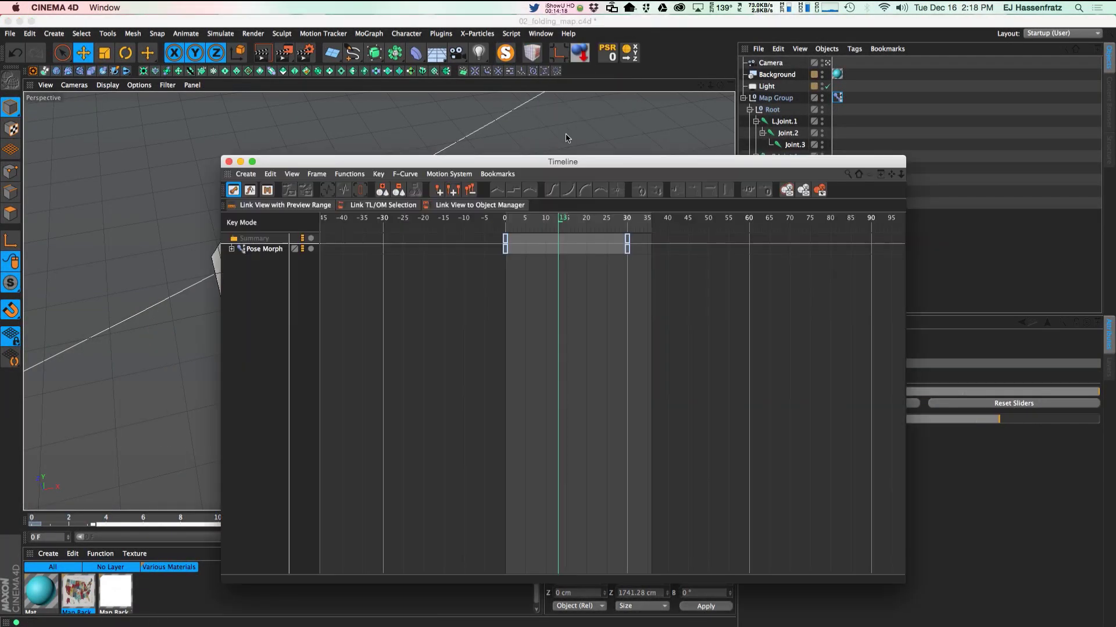
{"action": "left_click", "coordinate": [231, 249]}
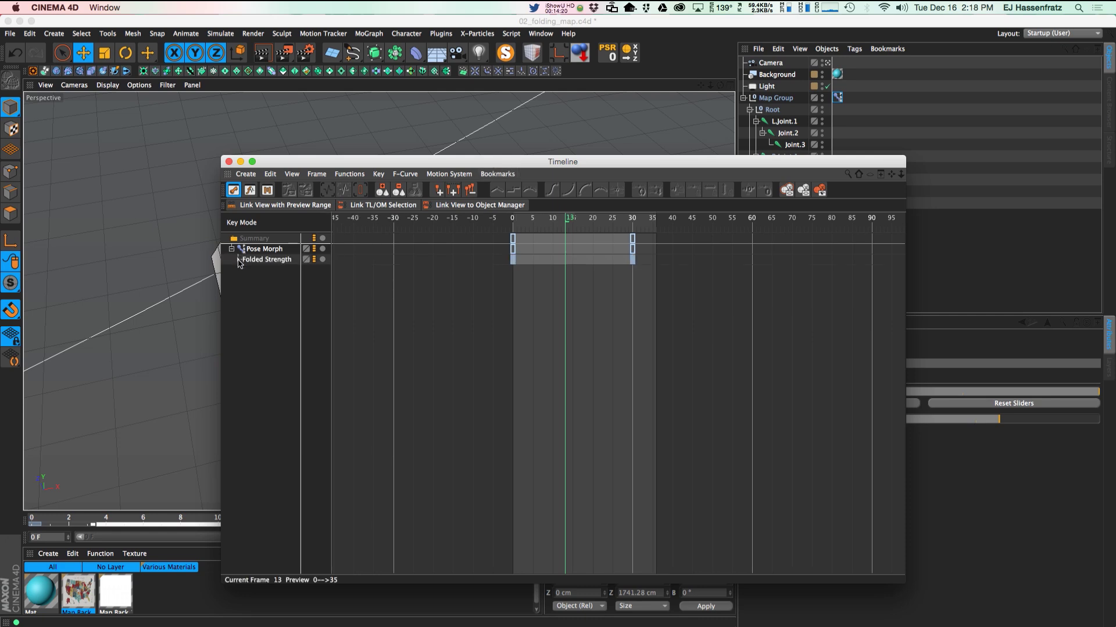
{"action": "right_click_drag", "start_coordinate": [392, 281], "coordinate": [434, 283], "text": "alt"}
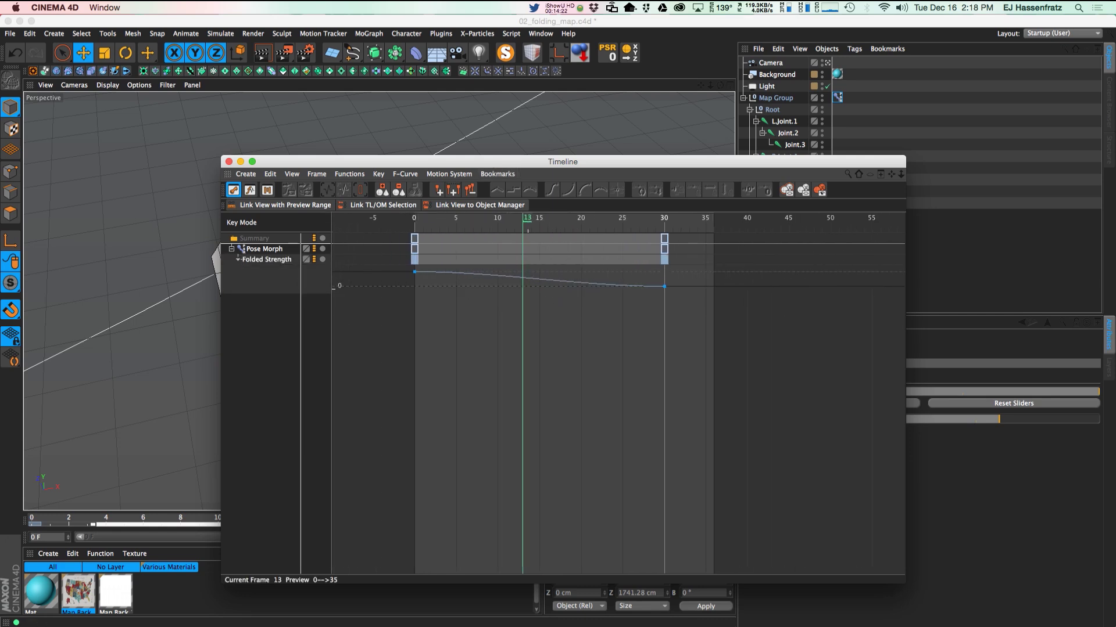
{"action": "middle_click_drag", "start_coordinate": [434, 283], "coordinate": [458, 284], "text": "alt"}
- Reshape the Folded Strength curve during playback by pulling the frame 0 key's right tangent to about 16.47 F and -102.96%
{"action": "left_click", "coordinate": [440, 272]}
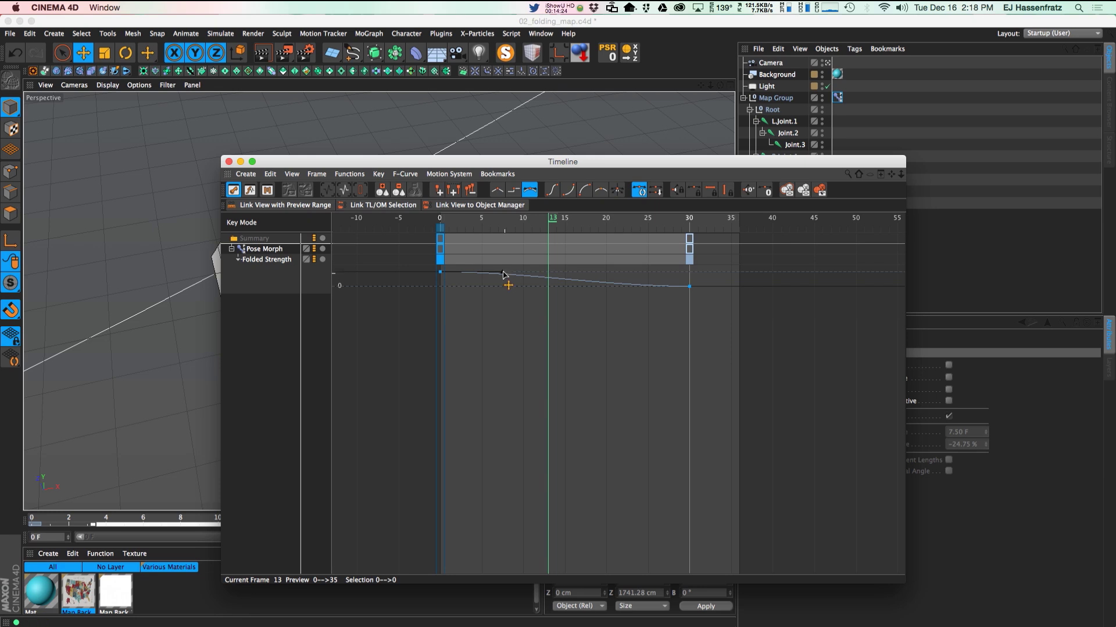
{"action": "left_click_drag", "start_coordinate": [470, 154], "coordinate": [660, 109]}
{"action": "left_click", "coordinate": [508, 537]}
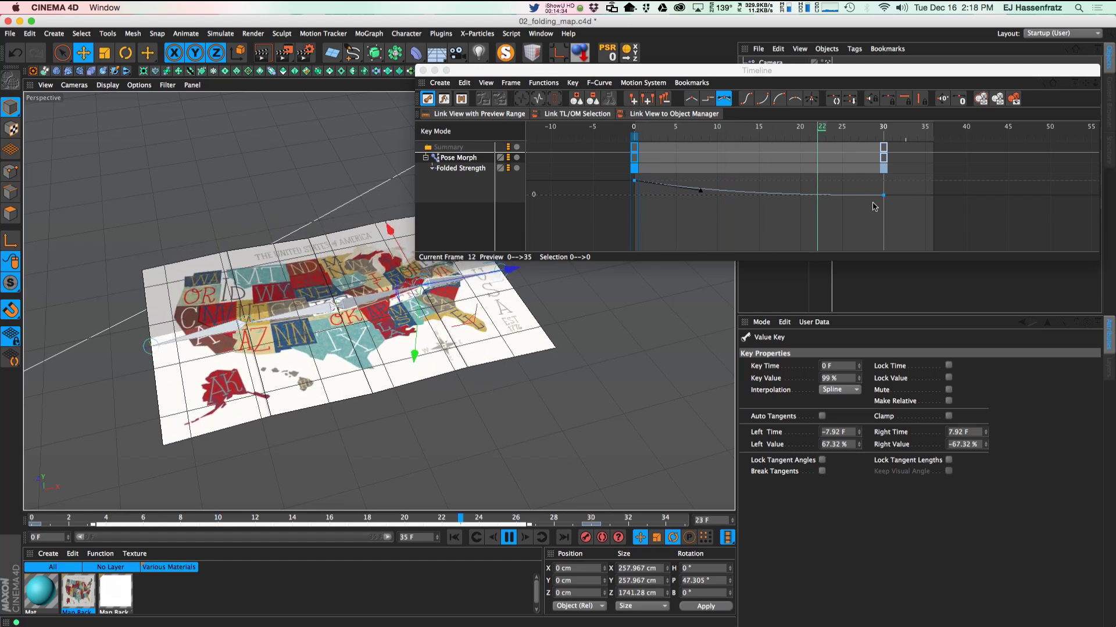
{"action": "left_click", "coordinate": [687, 192]}
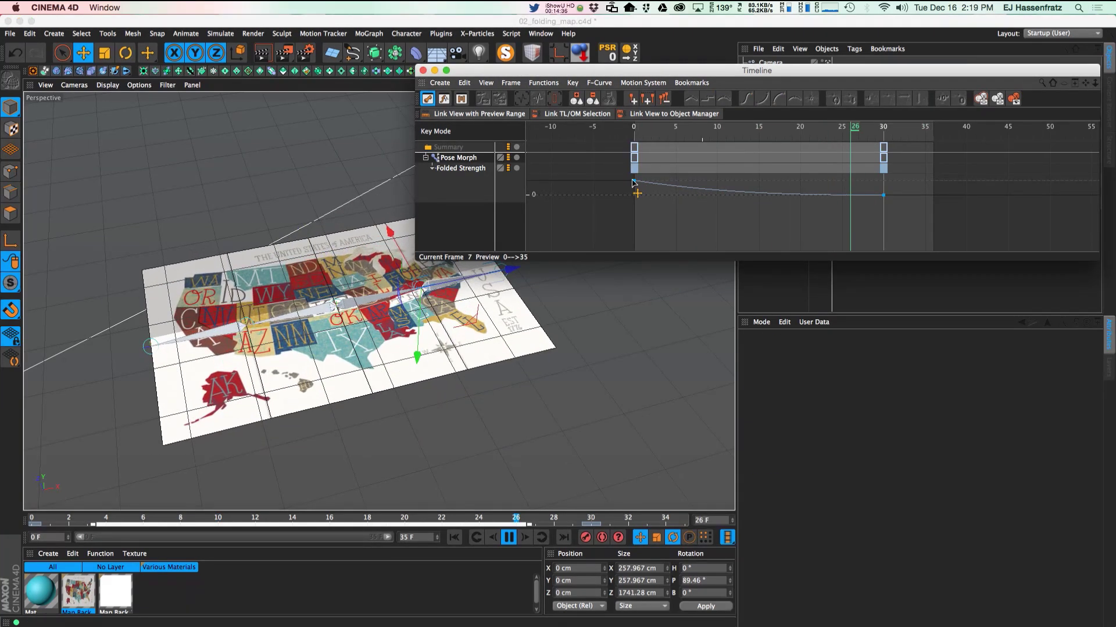
{"action": "left_click", "coordinate": [688, 190]}
{"action": "left_click_drag", "start_coordinate": [726, 196], "coordinate": [766, 196]}
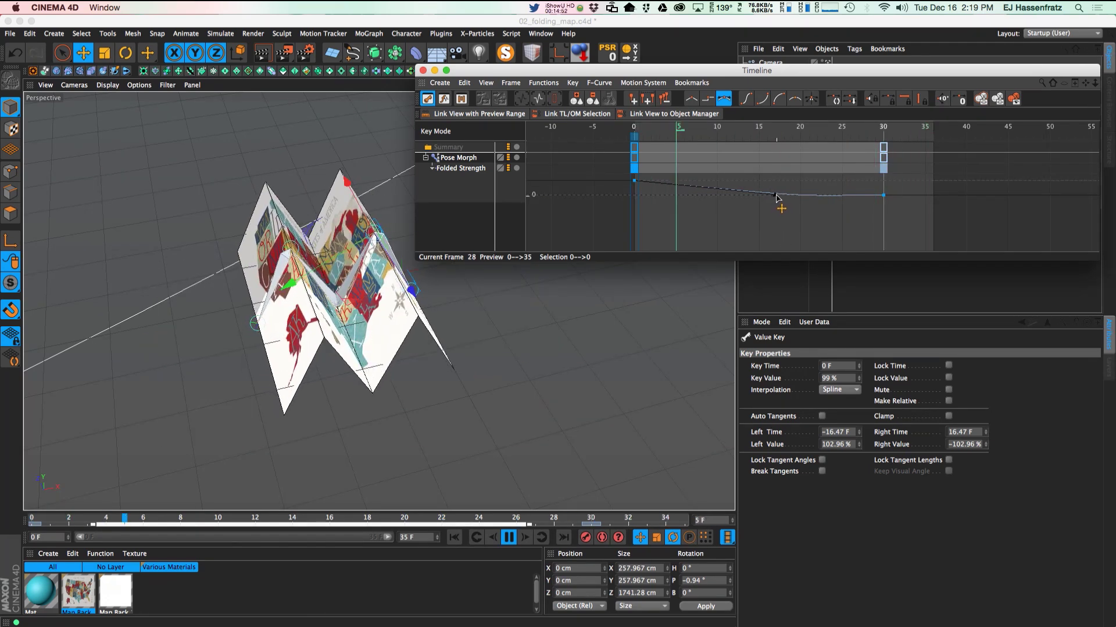
- Fine-tune the frame 0 key's right tangent to about 16.83 F and -91.08%, close the Timeline and stop playback
{"action": "left_click_drag", "start_coordinate": [775, 198], "coordinate": [779, 196]}
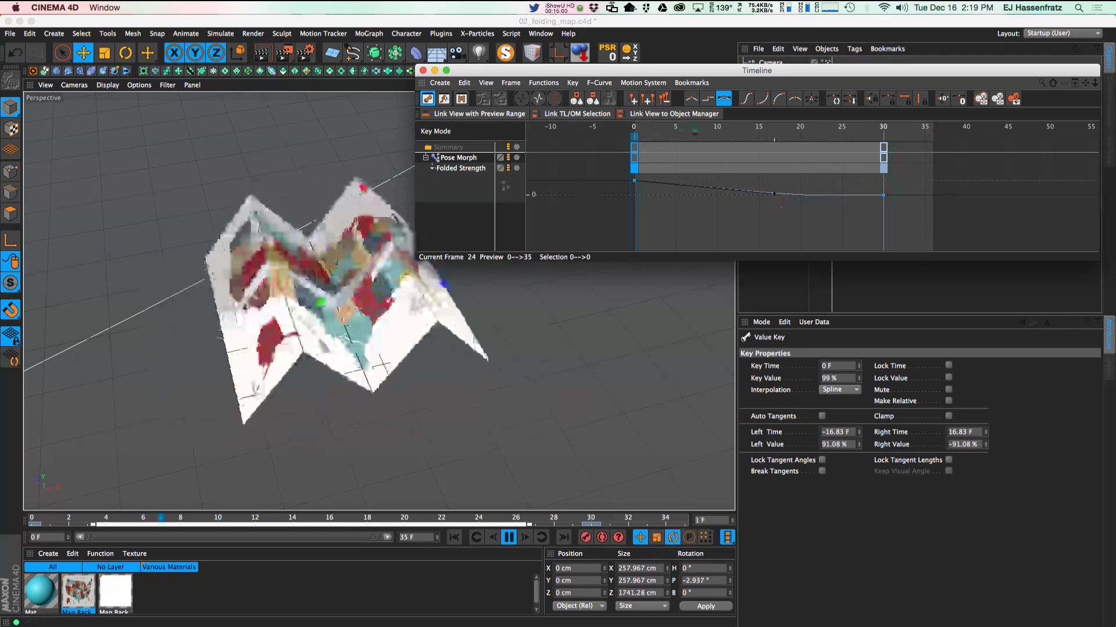
{"action": "left_click", "coordinate": [423, 71]}
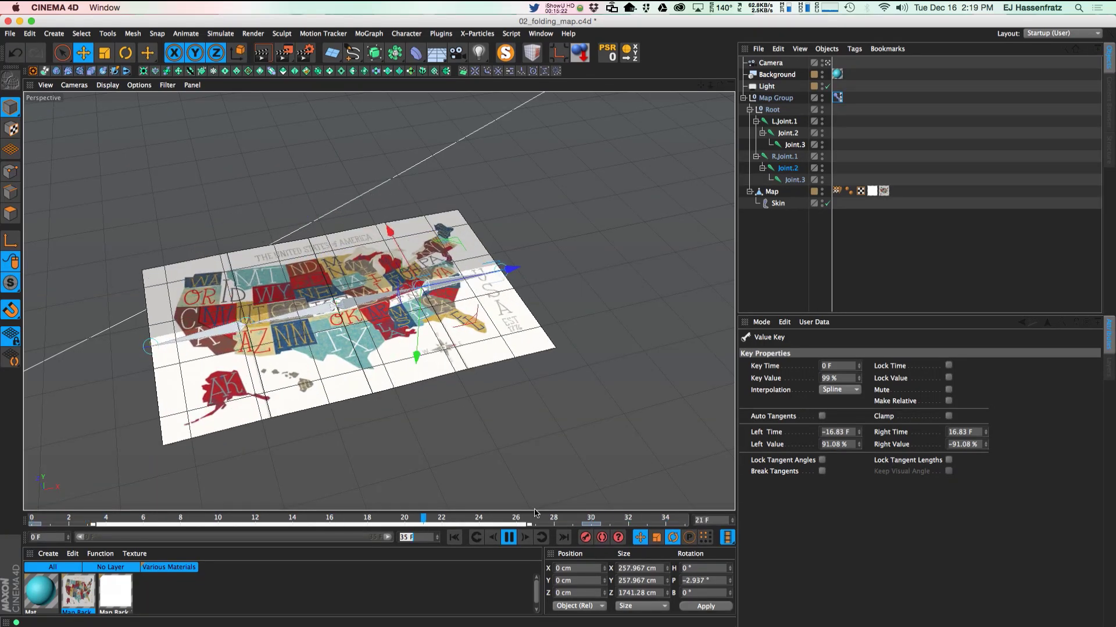
{"action": "key", "text": "F8"}
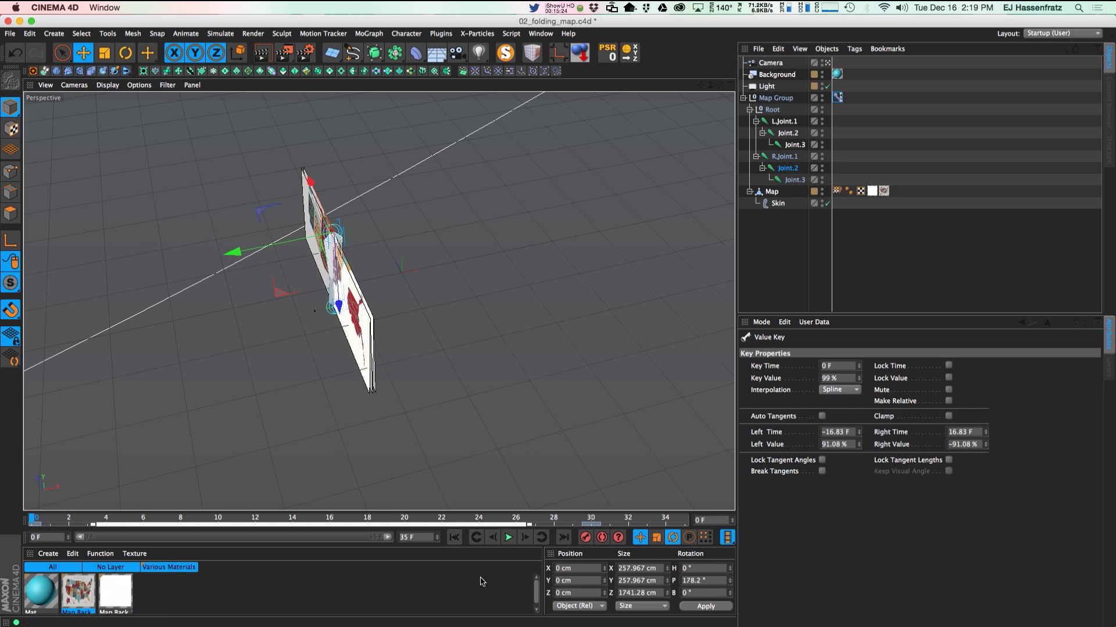
- Jump to the end of the animation and replay the eased unfolding before pausing it
{"action": "key", "text": "shift+g"}
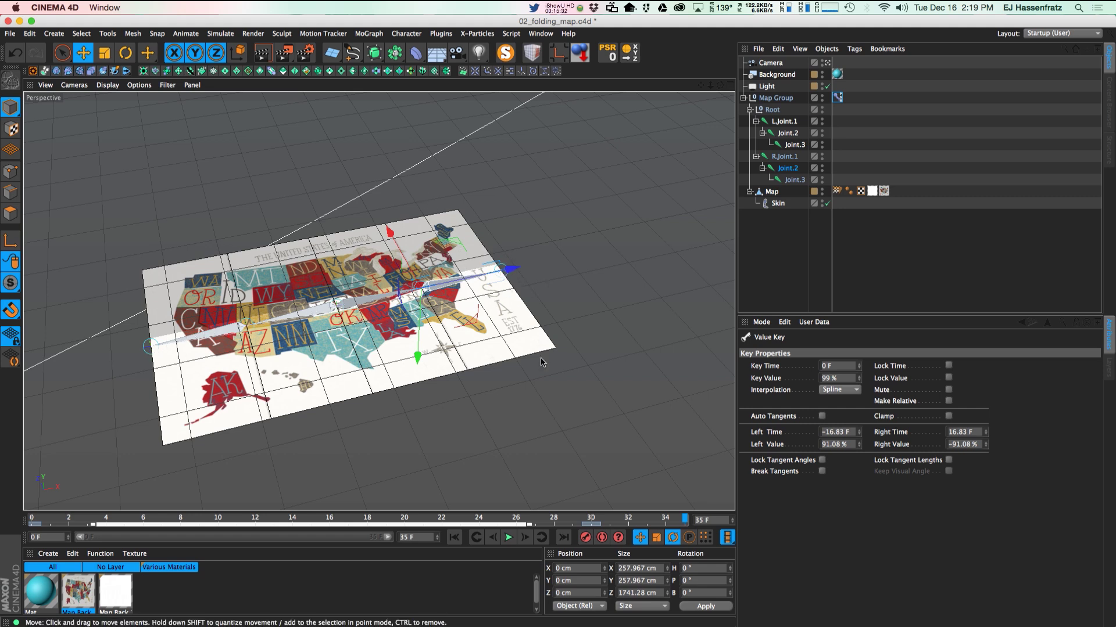
{"action": "left_click", "coordinate": [508, 537]}
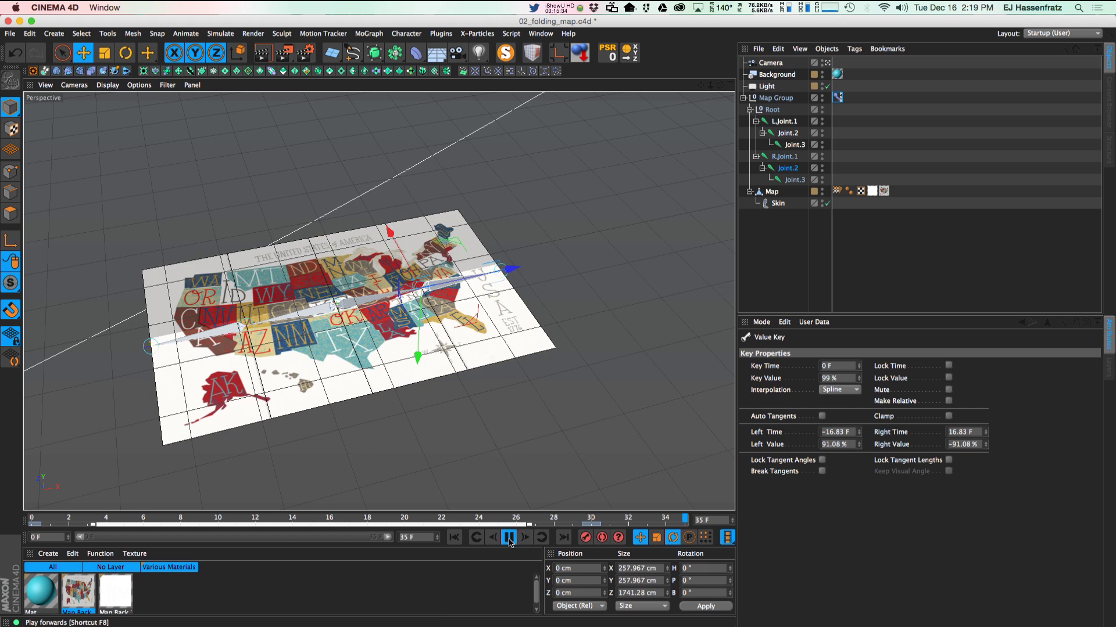
{"action": "left_click", "coordinate": [508, 538]}
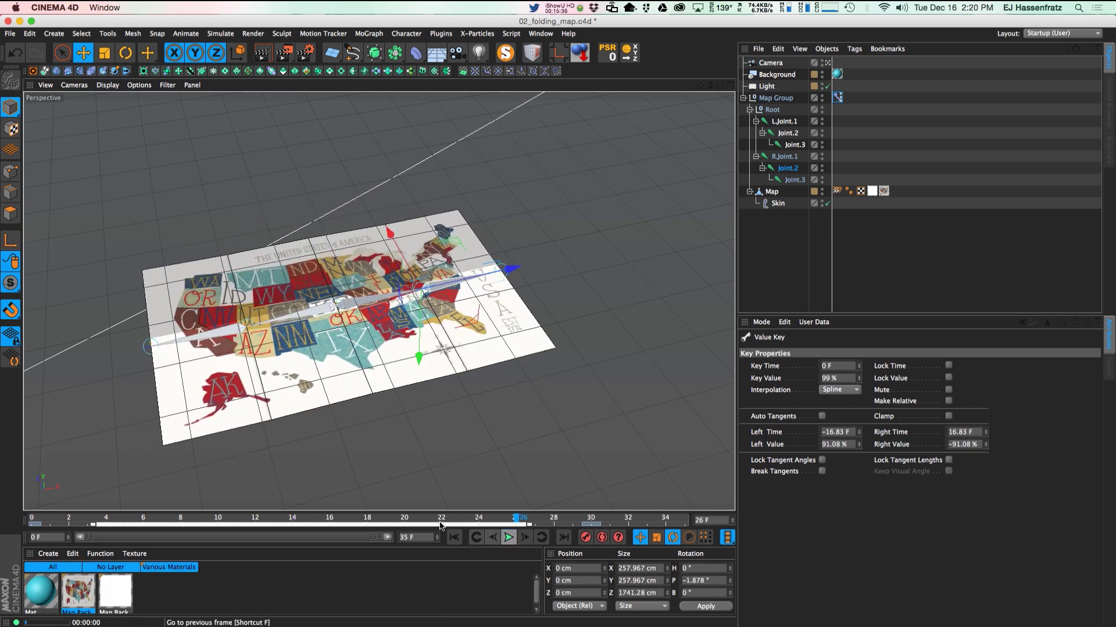
- Render the flat map in the viewport and inspect the Map Back material's Luminance, Diffusion and Color channels
{"action": "key", "text": "super+r"}
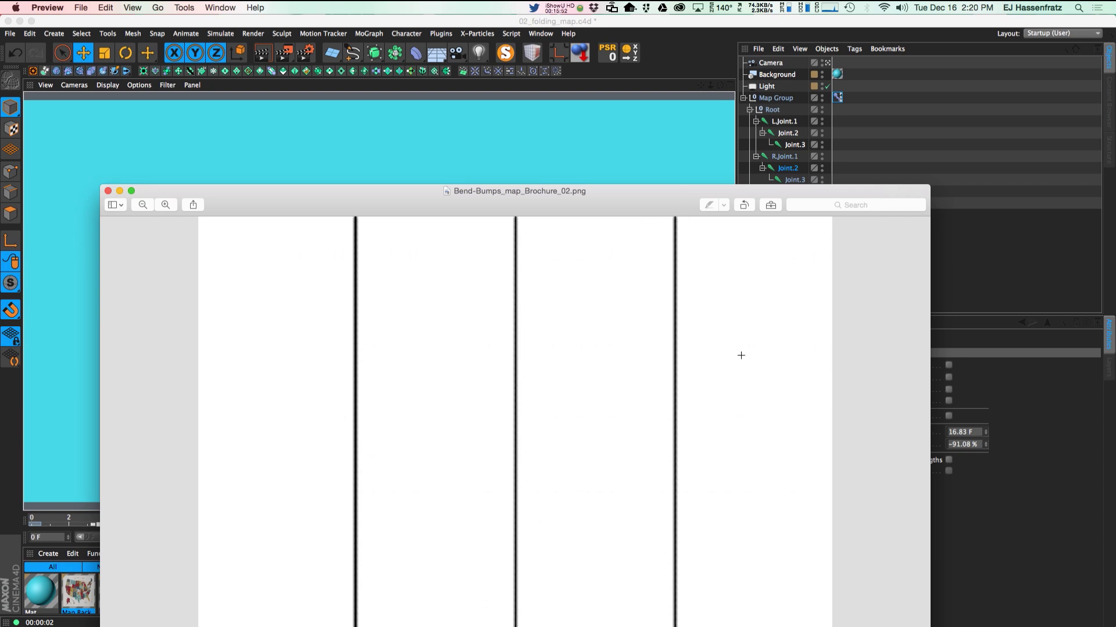
{"action": "left_click", "coordinate": [658, 60]}
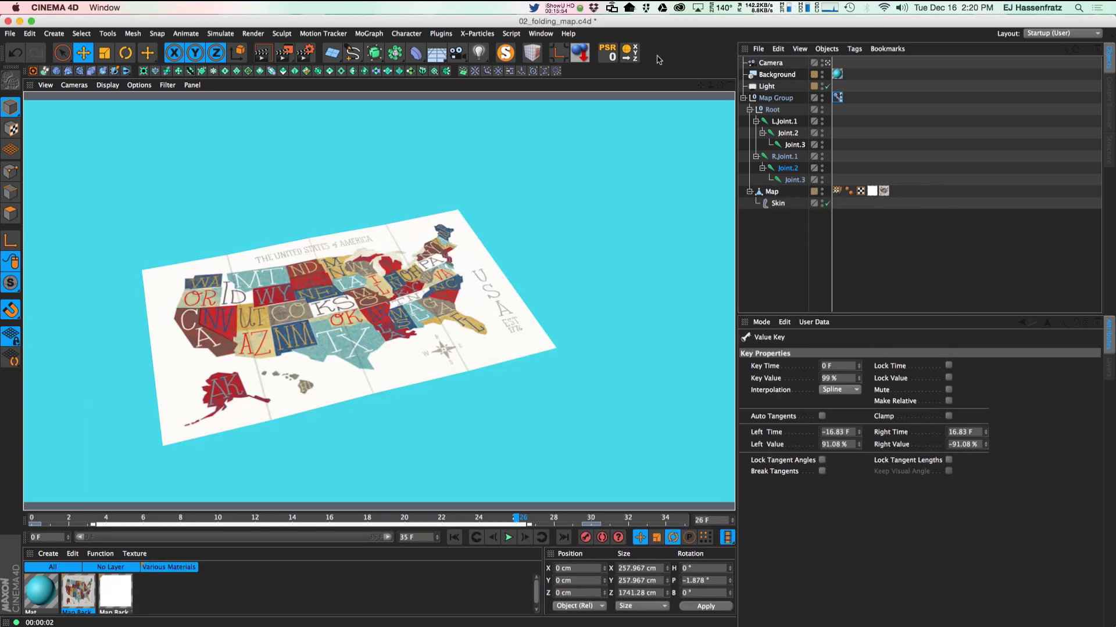
{"action": "double_click", "coordinate": [94, 599]}
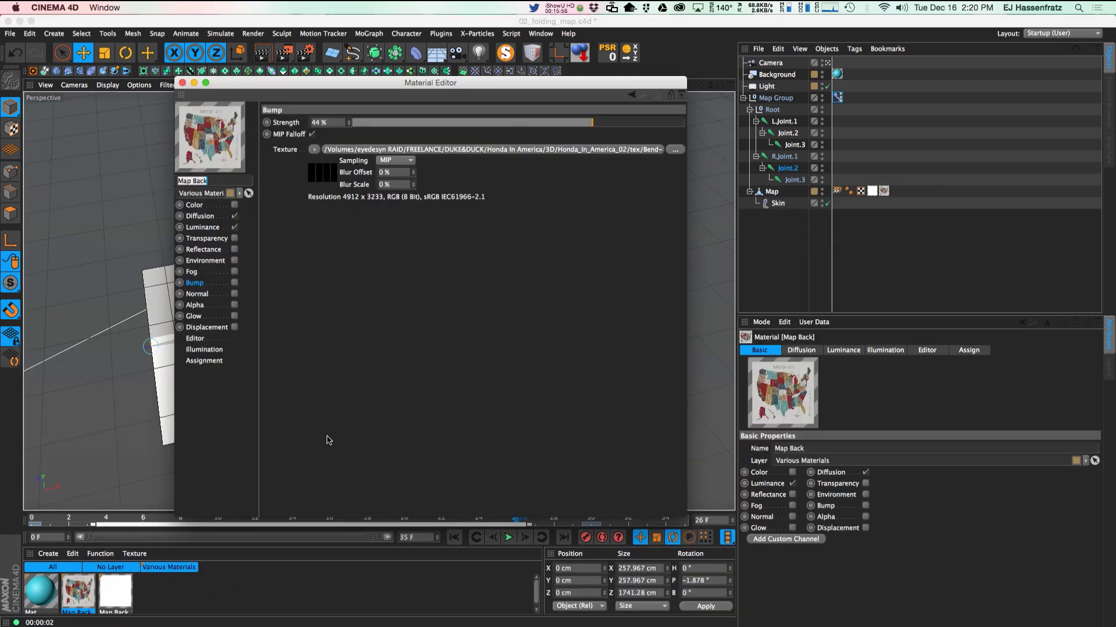
{"action": "left_click", "coordinate": [217, 227]}
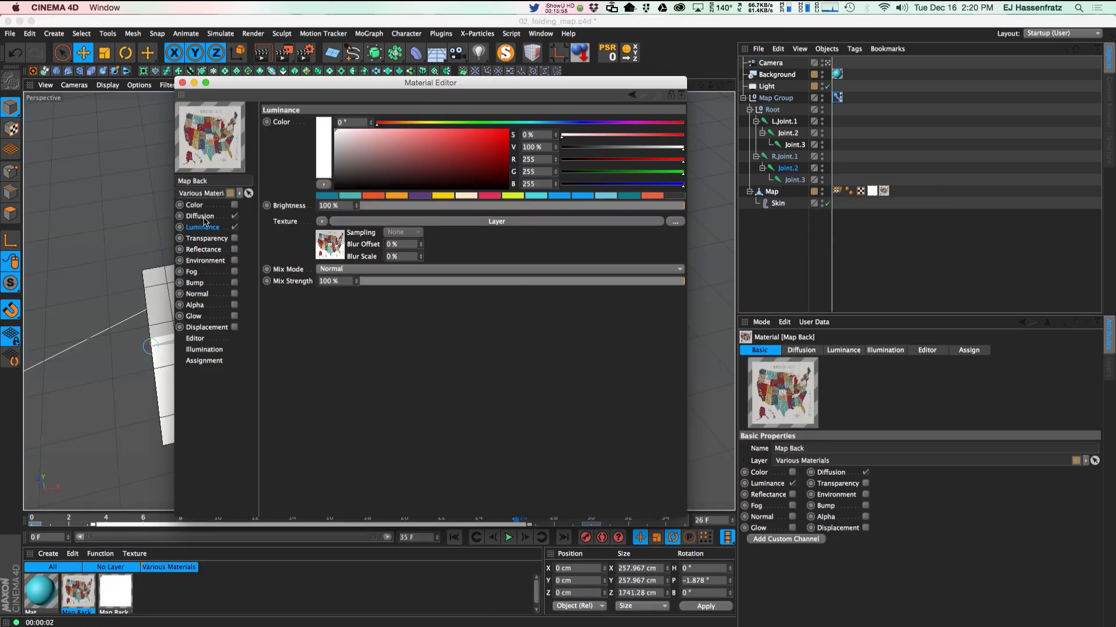
{"action": "left_click", "coordinate": [199, 216]}
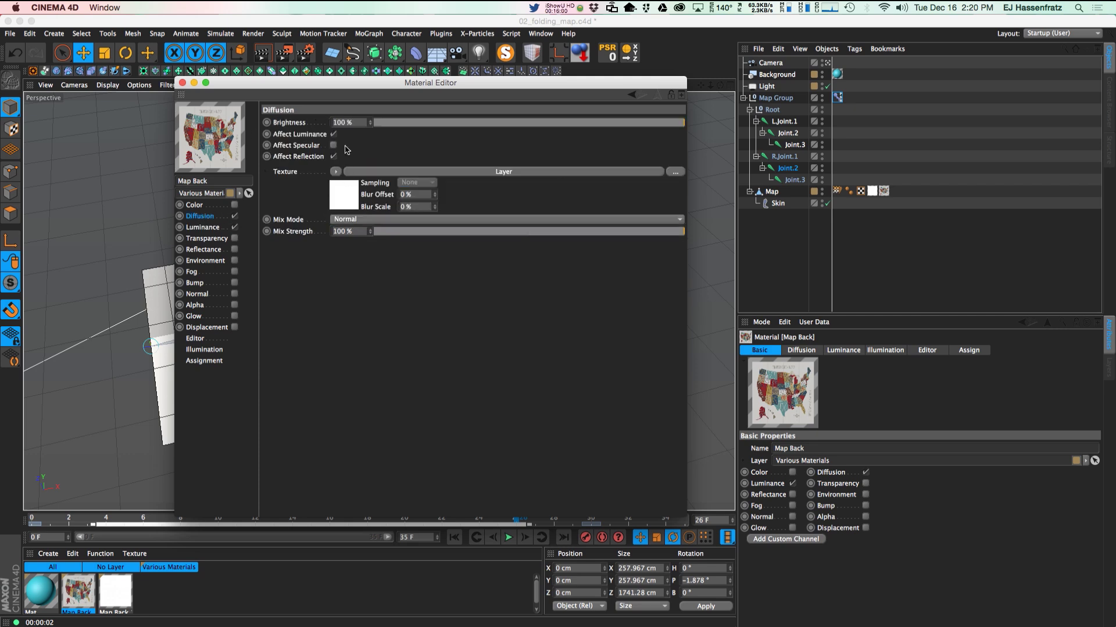
{"action": "left_click", "coordinate": [194, 206]}
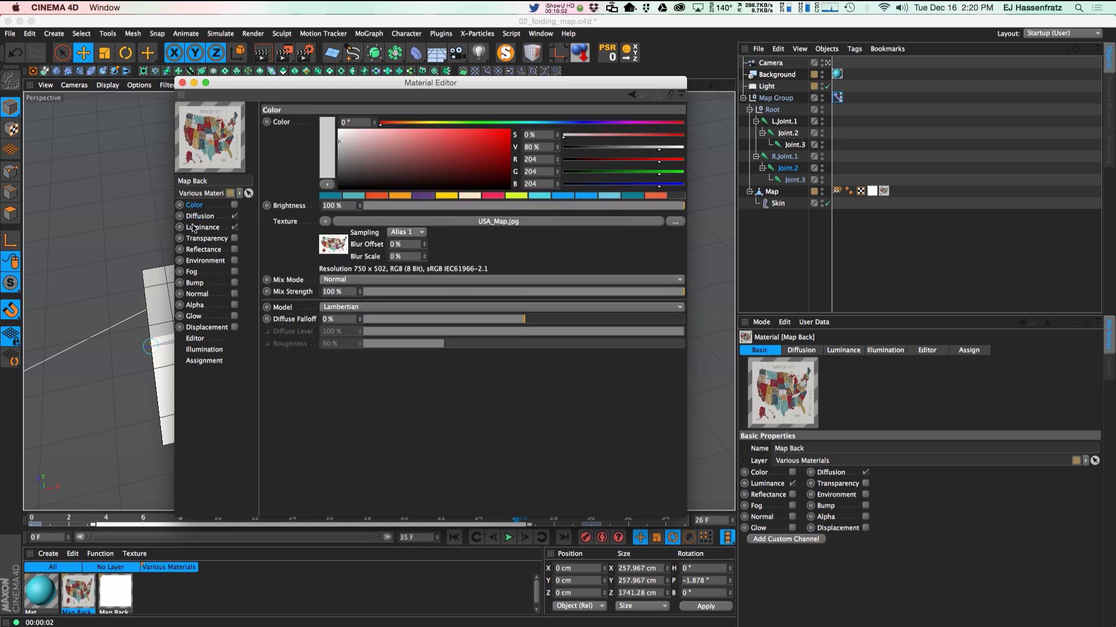
{"action": "left_click", "coordinate": [182, 83]}
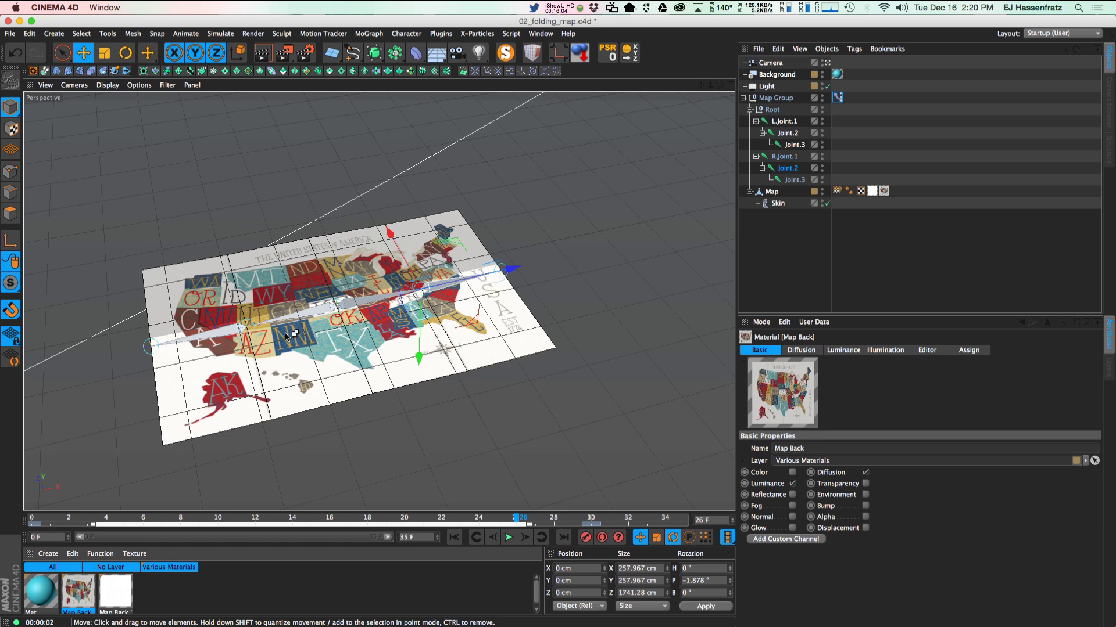
- Render the viewport with the map flat and again with it partly unfolded at frame 13
{"action": "key", "text": "super+r"}
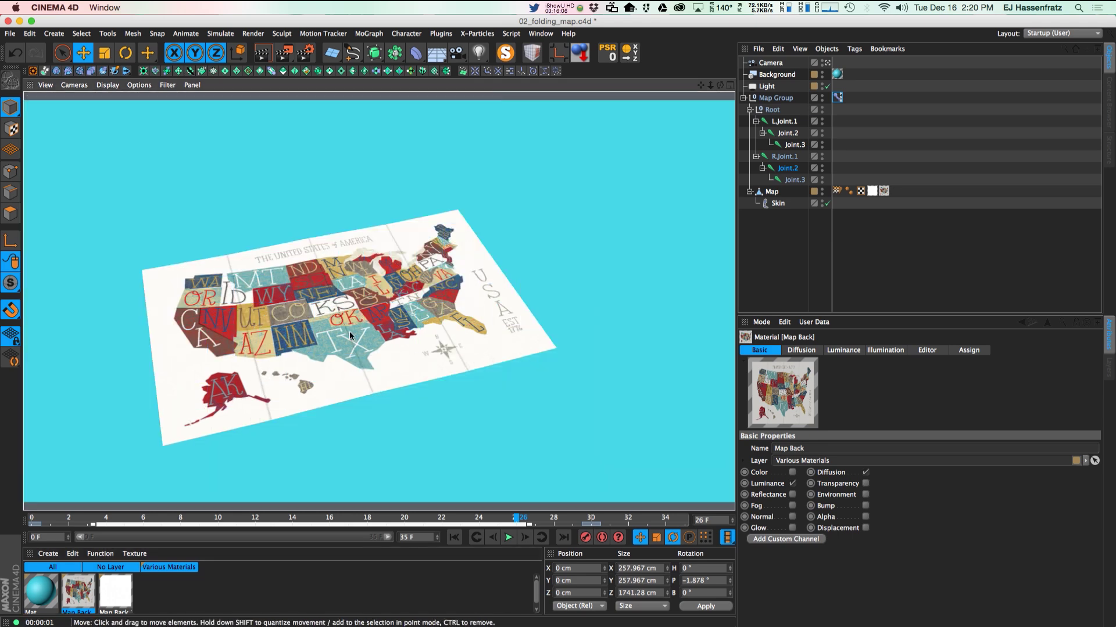
{"action": "key", "text": "F6"}
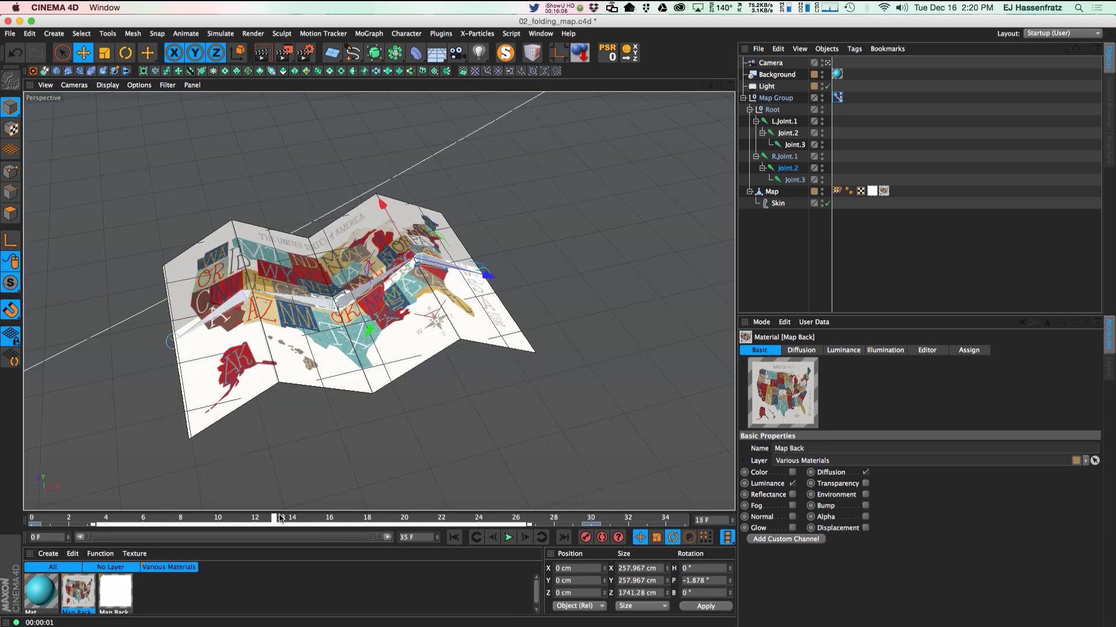
{"action": "key", "text": "super+r"}
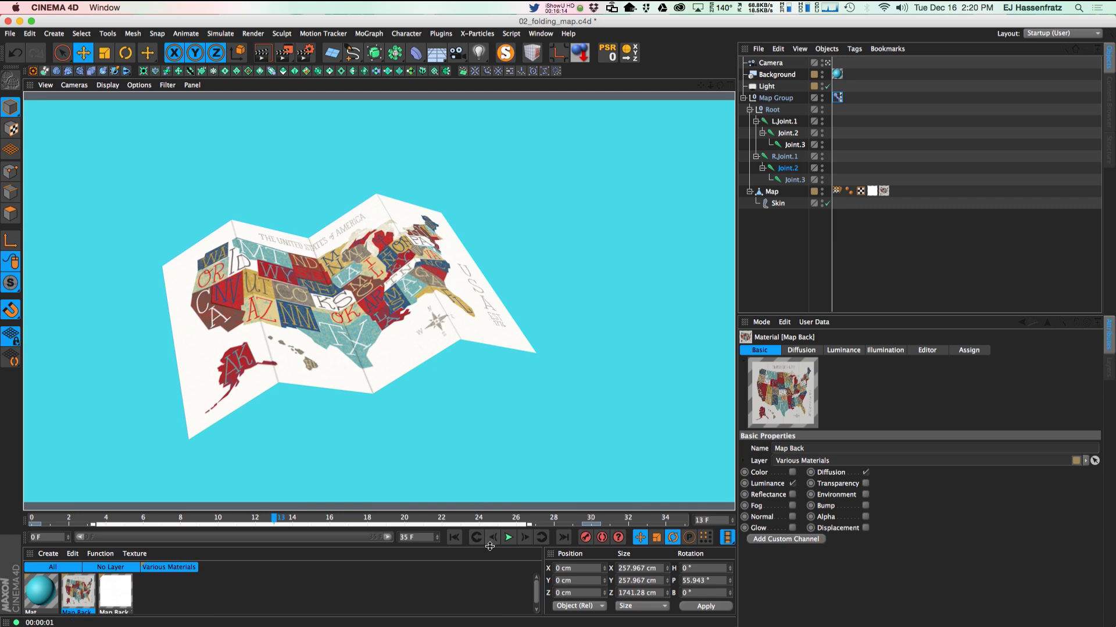
- Play back the unfolding, return to frame 0 and preview the animation once more
{"action": "left_click", "coordinate": [508, 538]}
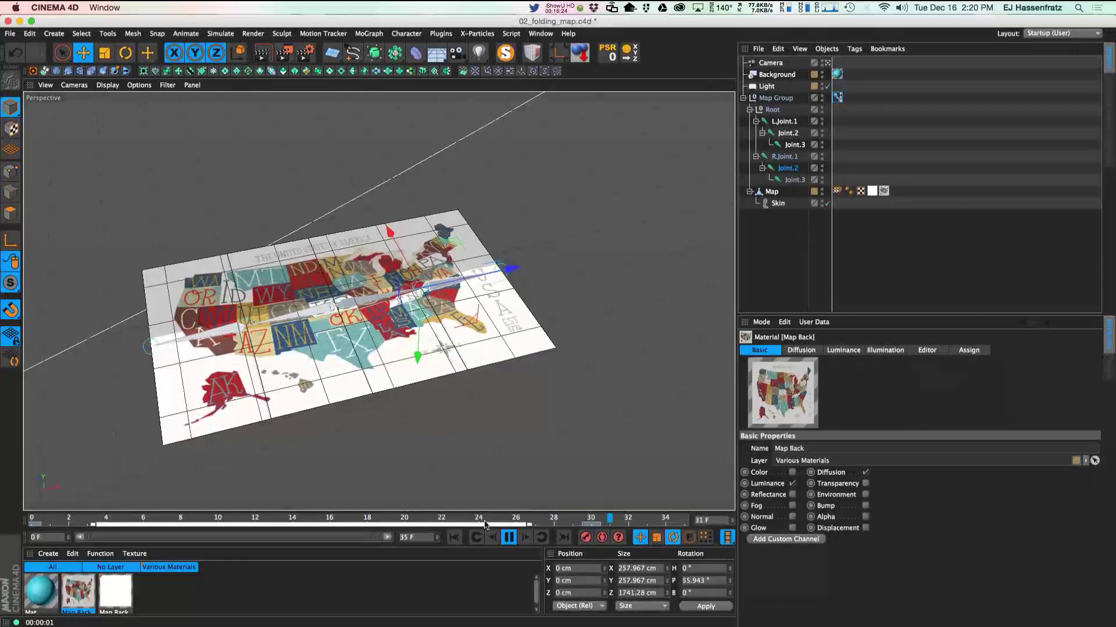
{"action": "left_click", "coordinate": [509, 538]}
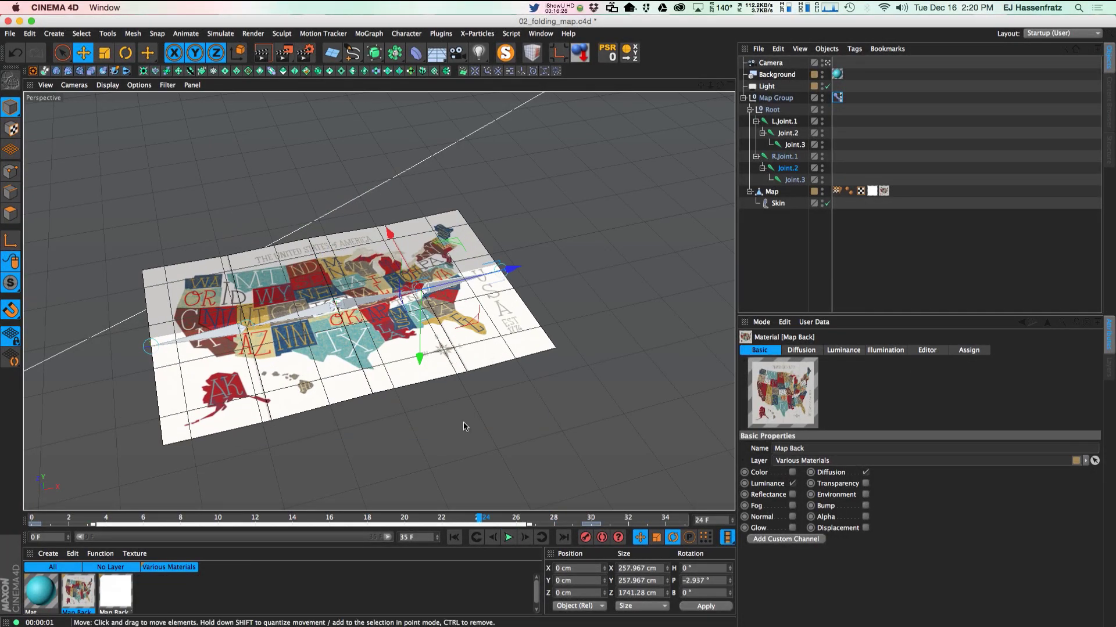
{"action": "left_click", "coordinate": [455, 539]}
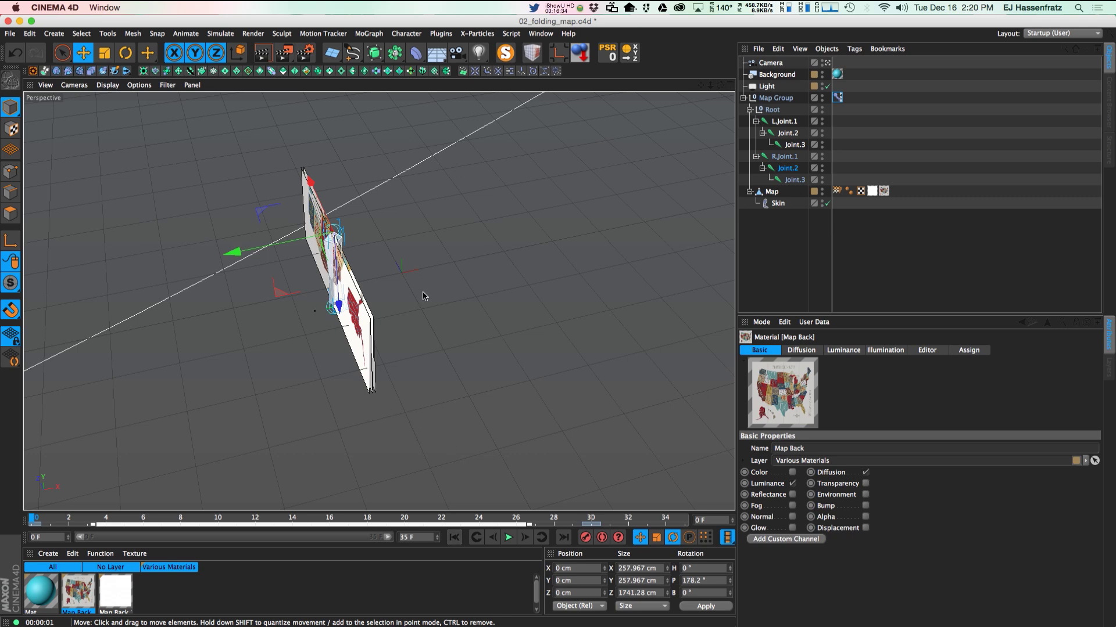
{"action": "left_click", "coordinate": [508, 538]}
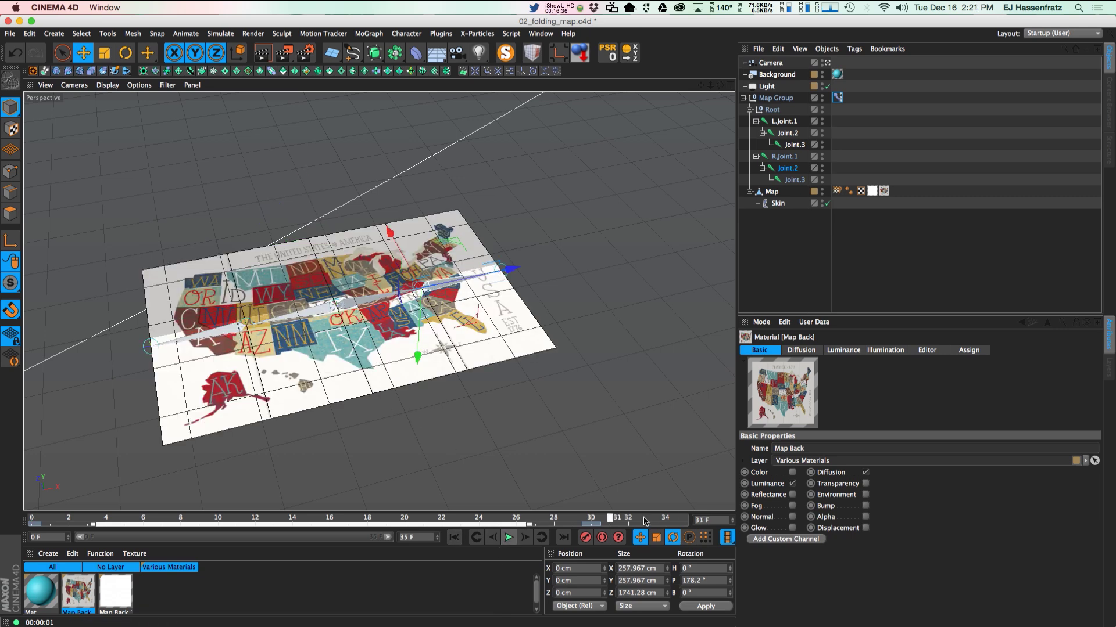
- Strip the rig from the scene by removing the Skin, the weight tag, the Root joint hierarchy and the Map Group
{"action": "left_click", "coordinate": [778, 203]}
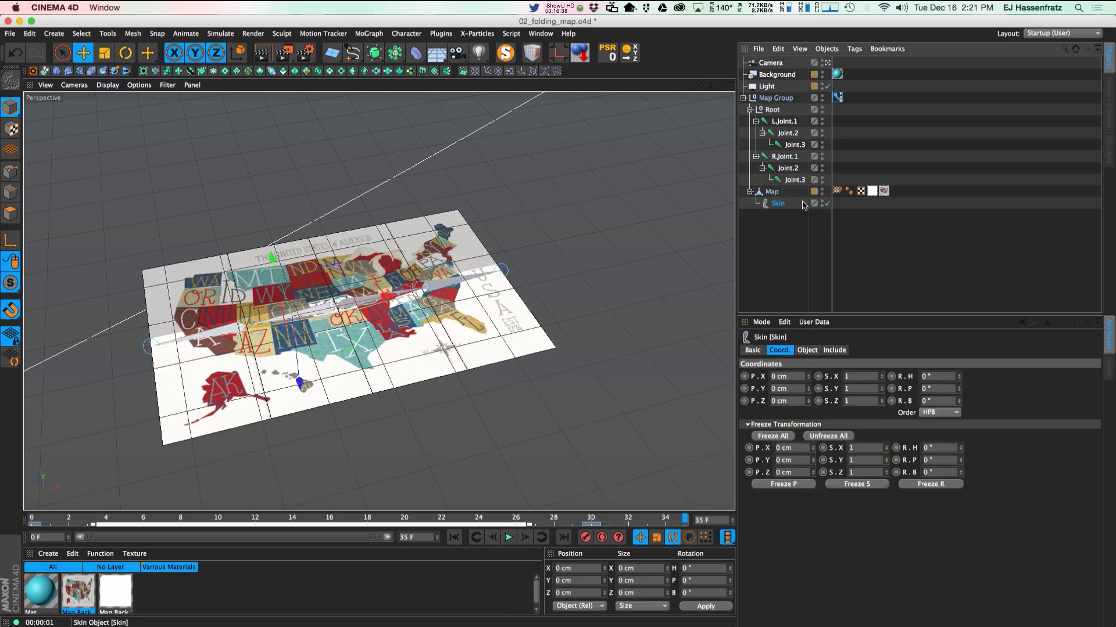
{"action": "key", "text": "super+z"}
{"action": "key", "text": "super+z"}
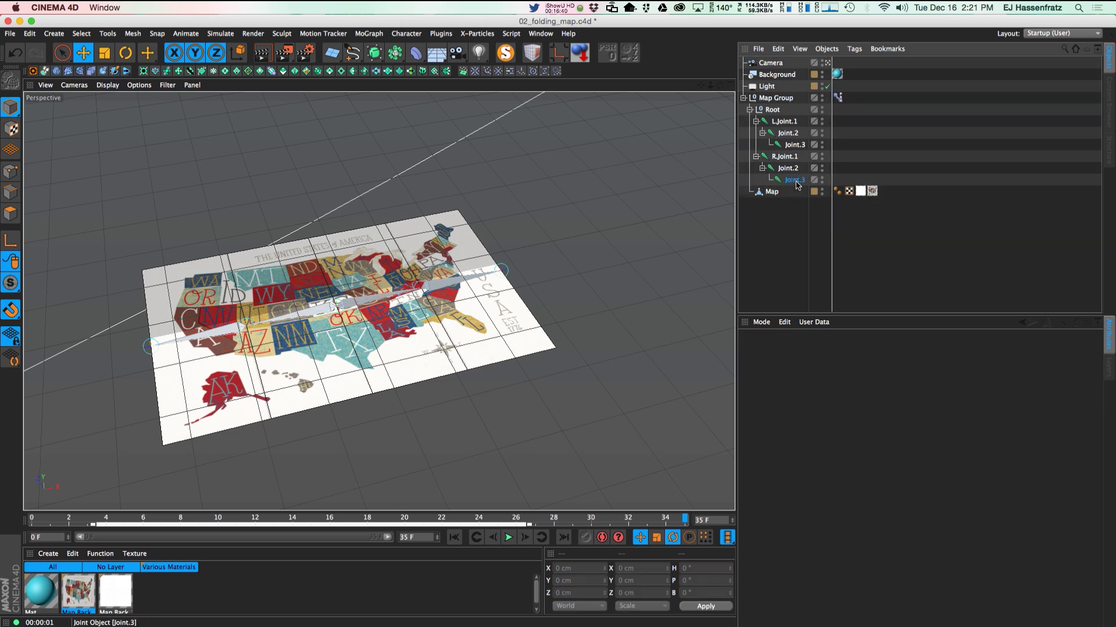
{"action": "left_click", "coordinate": [775, 111], "text": "shift"}
{"action": "key", "text": "Delete"}
{"action": "left_click", "coordinate": [791, 99]}
{"action": "key", "text": "Delete"}
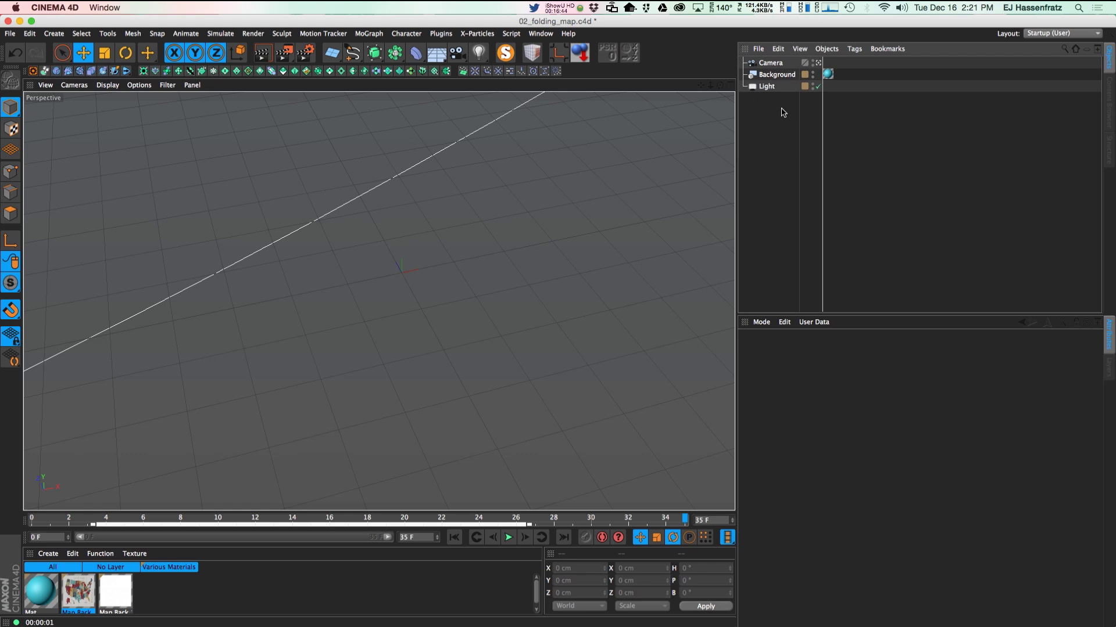
- Restore the deleted Map object on its own and rotate it to lie flat
{"action": "key", "text": "super+z"}
{"action": "left_click", "coordinate": [779, 98]}
{"action": "left_click", "coordinate": [781, 128]}
{"action": "left_click", "coordinate": [770, 100]}
{"action": "key", "text": "r"}
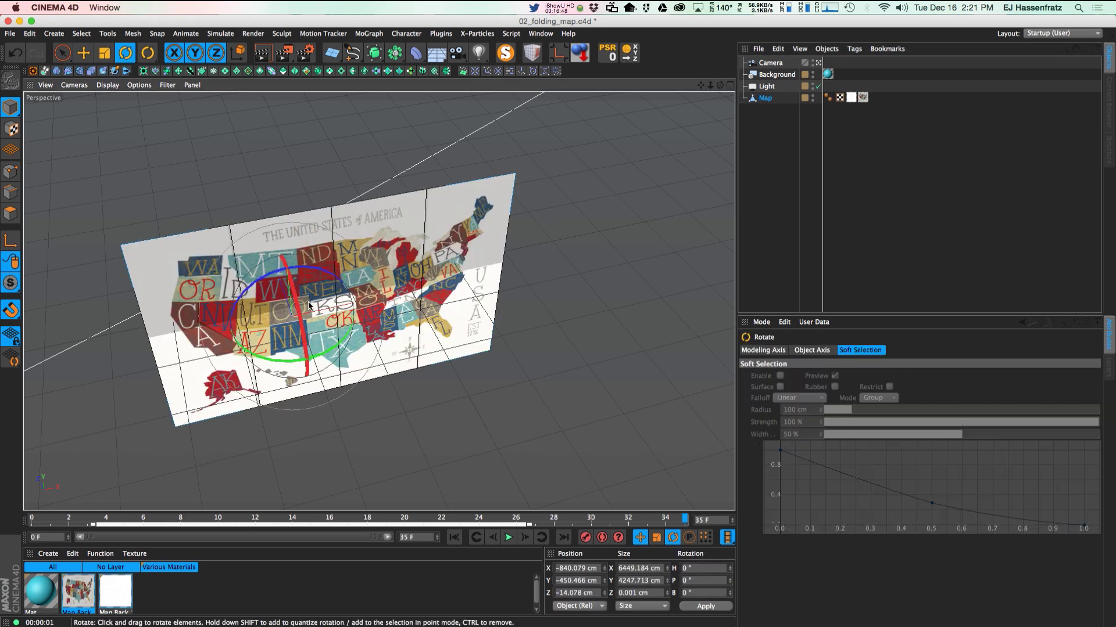
{"action": "left_click_drag", "start_coordinate": [294, 295], "coordinate": [245, 176]}
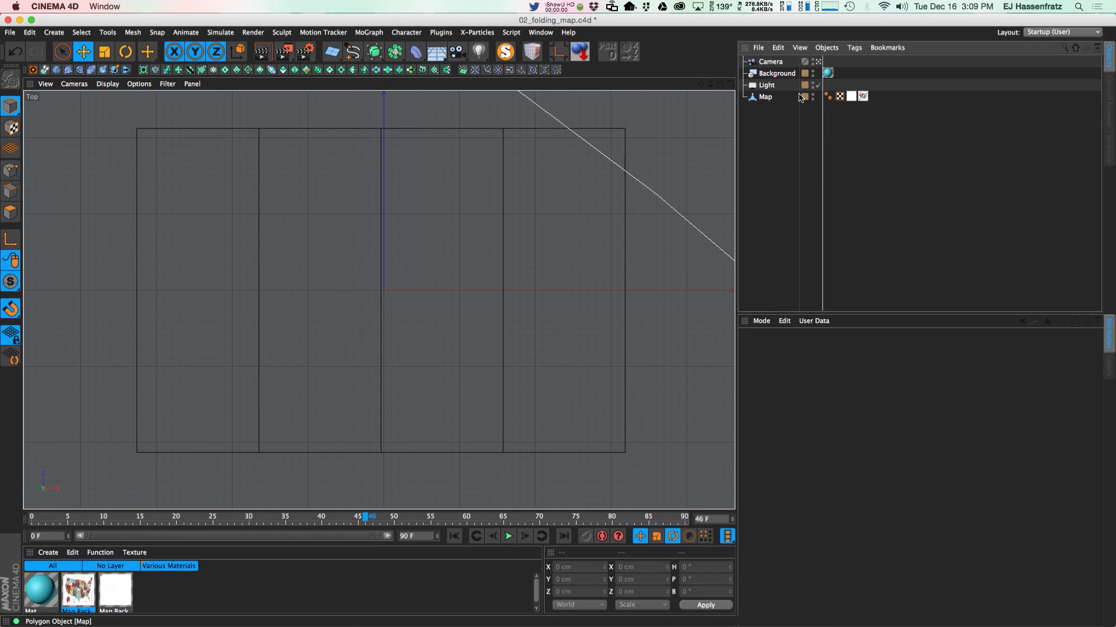
- Draw a single five-joint chain with the Joint Tool across the Map in the top view, snapping to both outer edges and every fold
{"action": "left_click", "coordinate": [774, 98]}
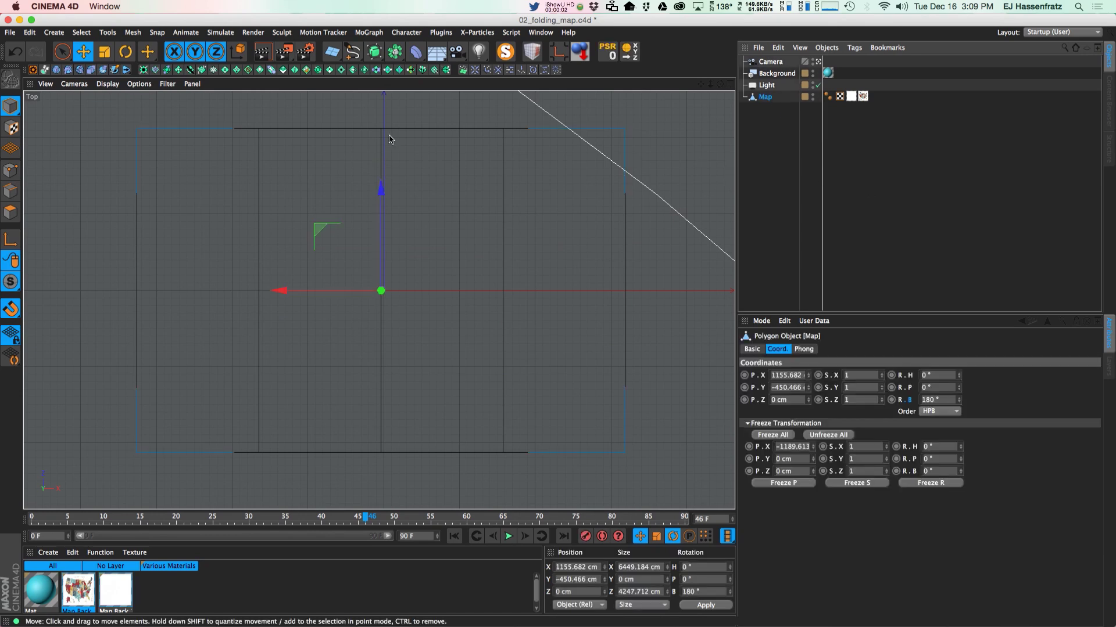
{"action": "left_click", "coordinate": [369, 32]}
{"action": "mouse_move", "coordinate": [407, 32]}
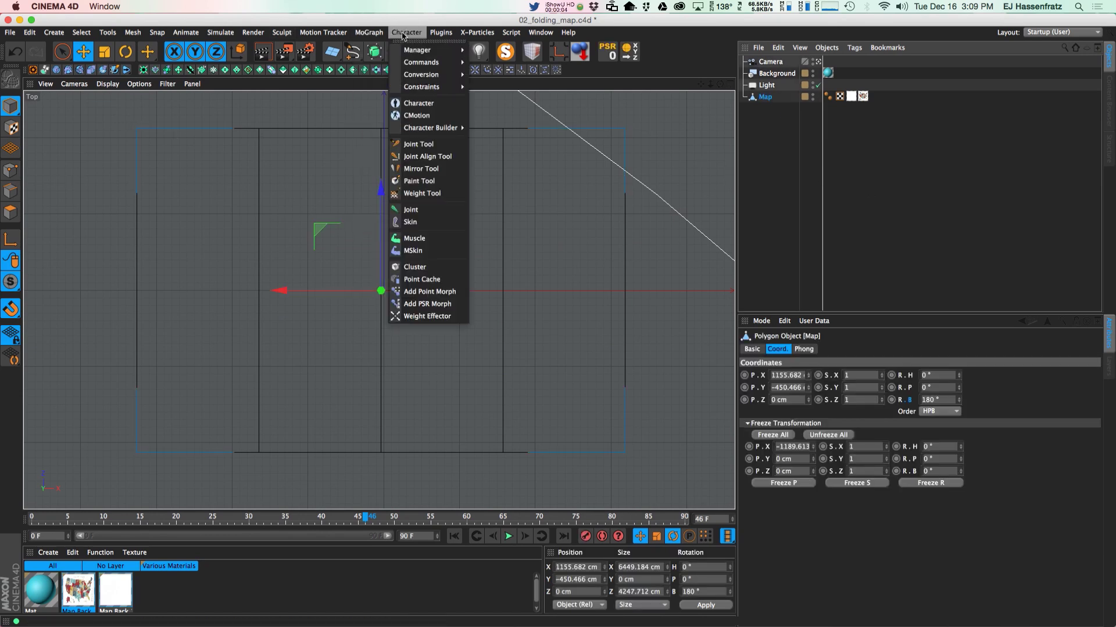
{"action": "left_click", "coordinate": [416, 144]}
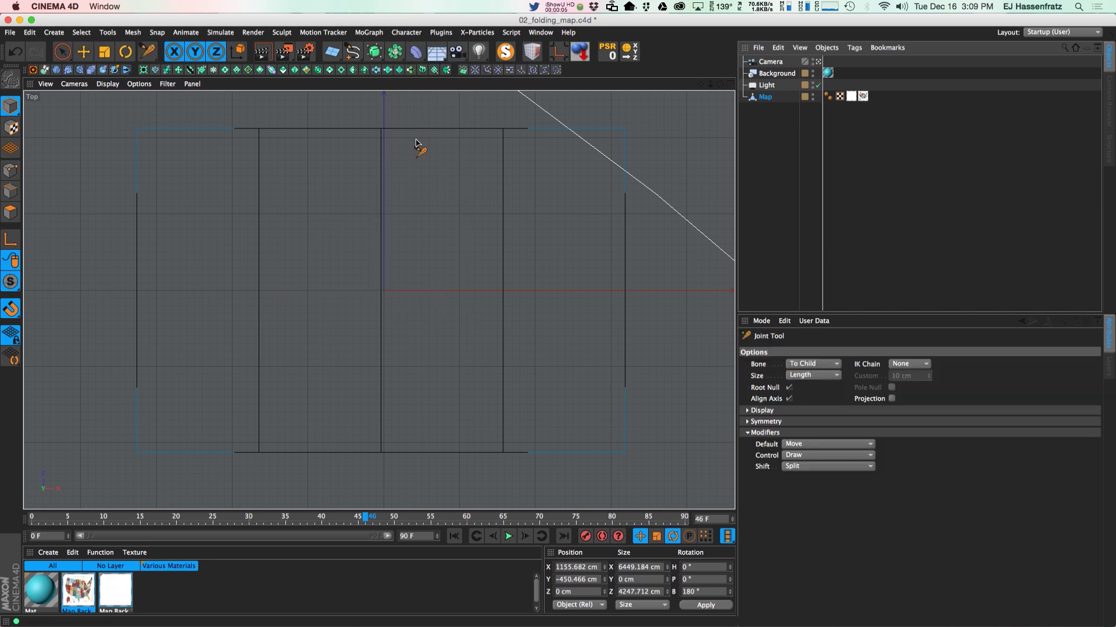
{"action": "left_click", "coordinate": [626, 293], "text": "ctrl"}
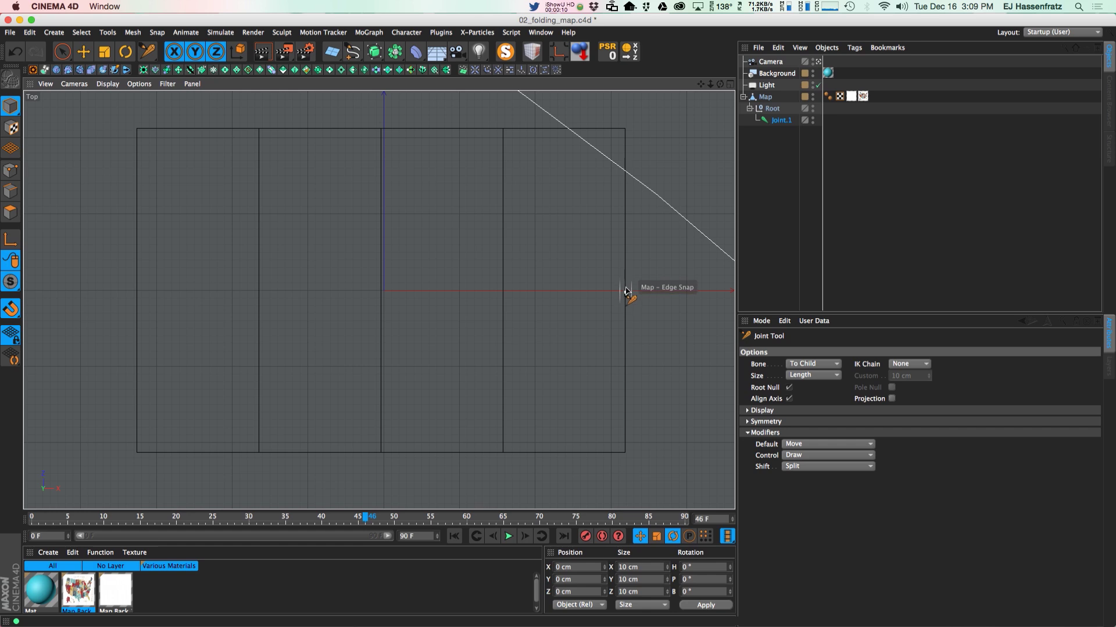
{"action": "left_click", "coordinate": [503, 292], "text": "ctrl"}
{"action": "left_click", "coordinate": [380, 292], "text": "ctrl"}
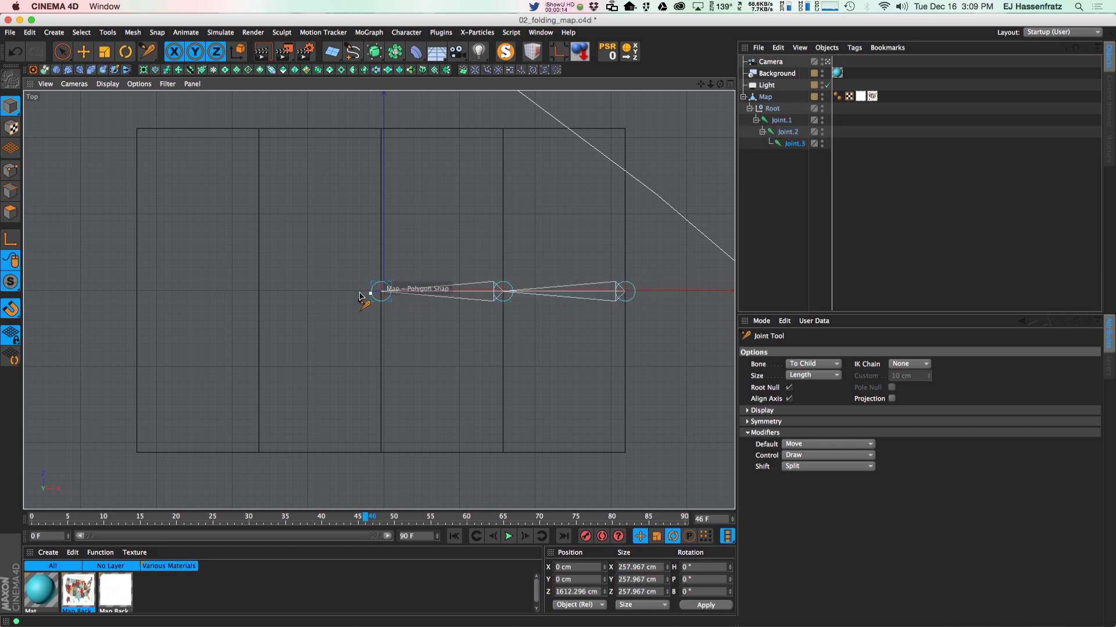
{"action": "left_click", "coordinate": [258, 292], "text": "ctrl"}
{"action": "left_click", "coordinate": [137, 291], "text": "ctrl"}
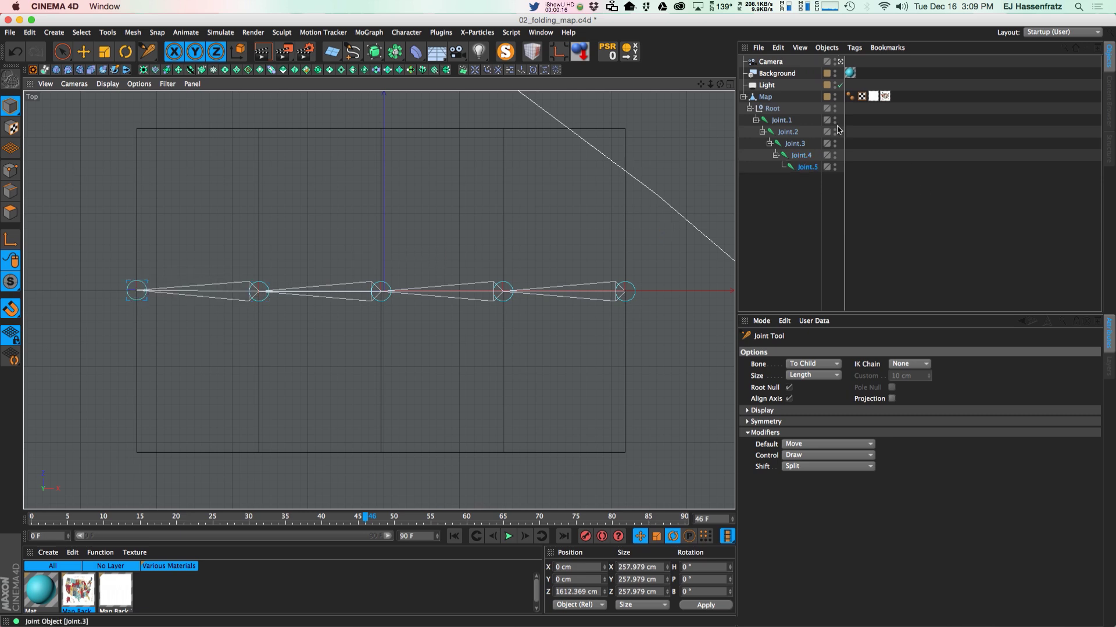
- Check the coordinates of the joints along the chain and set Joint.4's R.H rotation to 0°
{"action": "left_click", "coordinate": [782, 121]}
{"action": "left_click", "coordinate": [792, 133]}
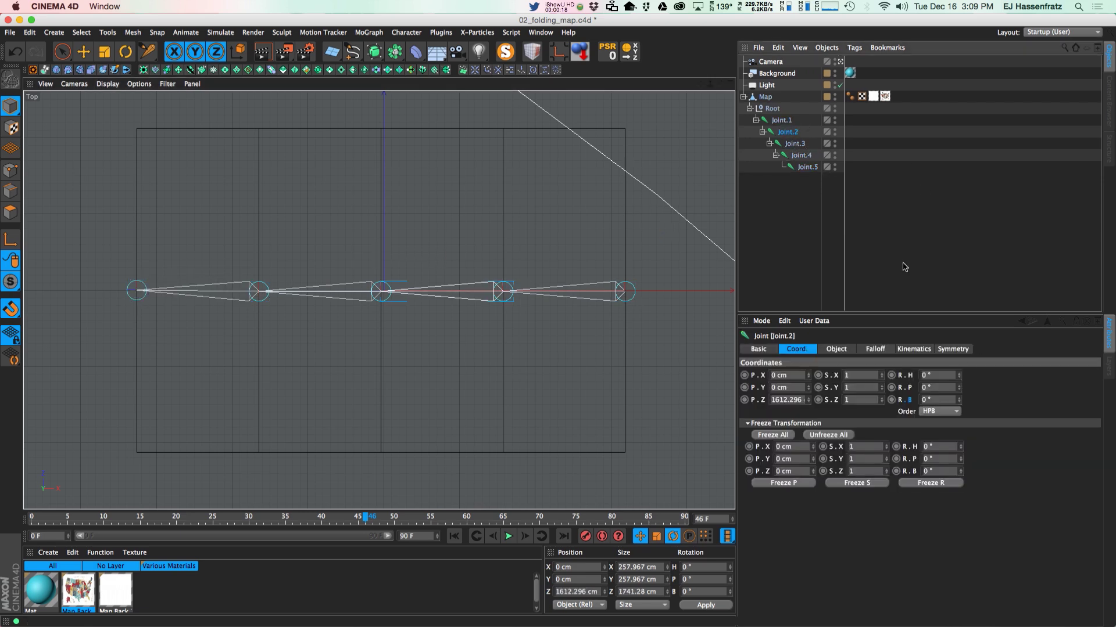
{"action": "left_click", "coordinate": [797, 144]}
{"action": "left_click", "coordinate": [802, 155]}
{"action": "double_click", "coordinate": [926, 375]}
{"action": "type", "text": "0.545"}
{"action": "key", "text": "Return"}
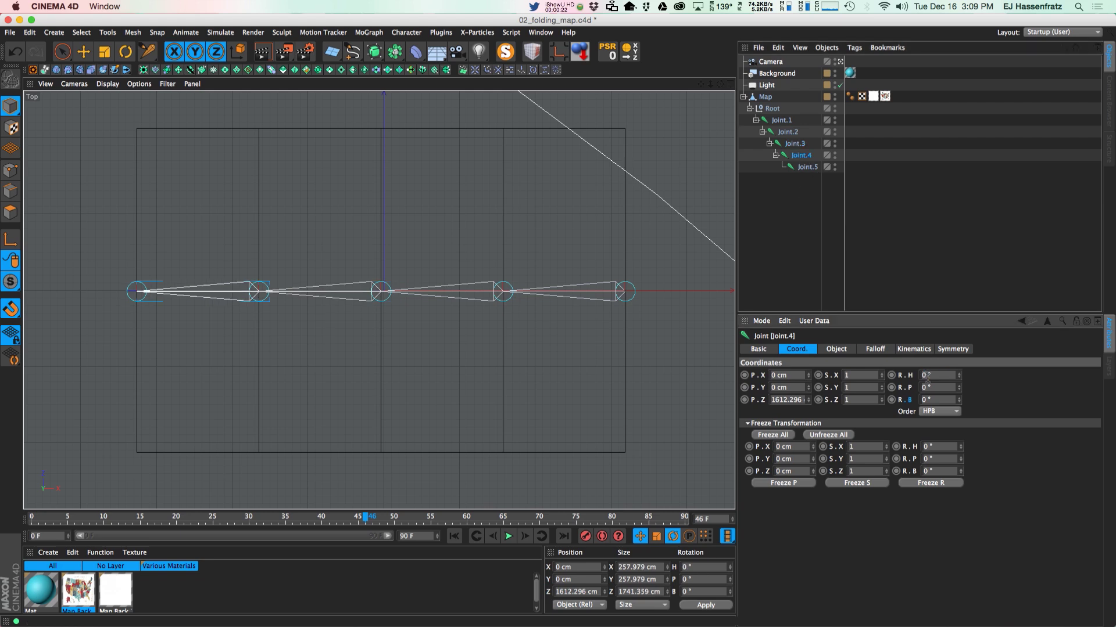
{"action": "left_click", "coordinate": [806, 167]}
{"action": "left_click", "coordinate": [799, 158]}
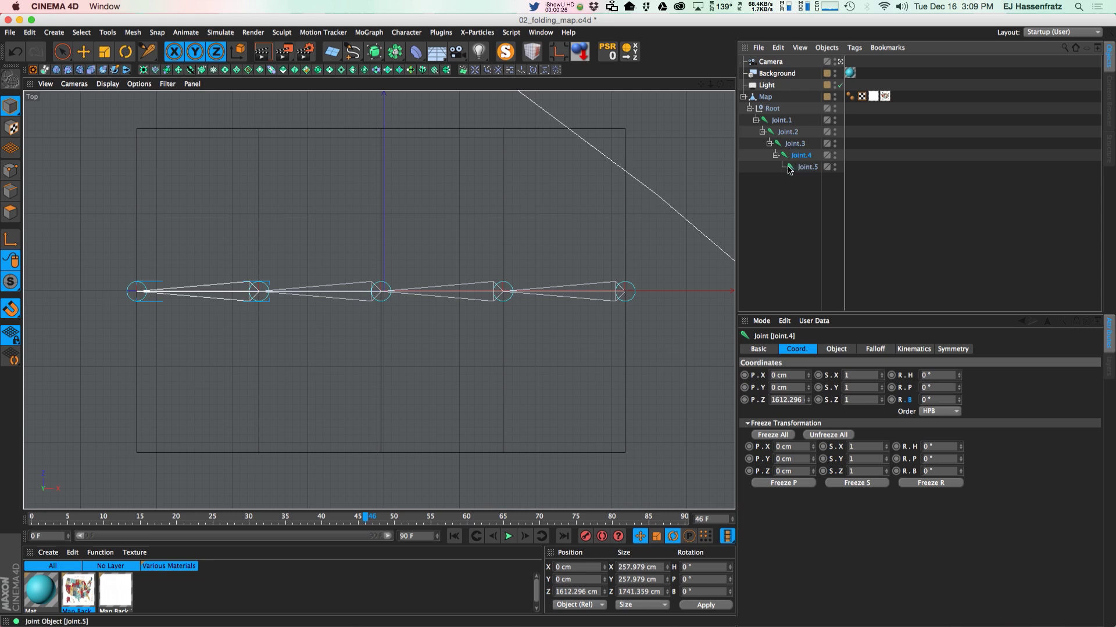
{"action": "left_click", "coordinate": [780, 120]}
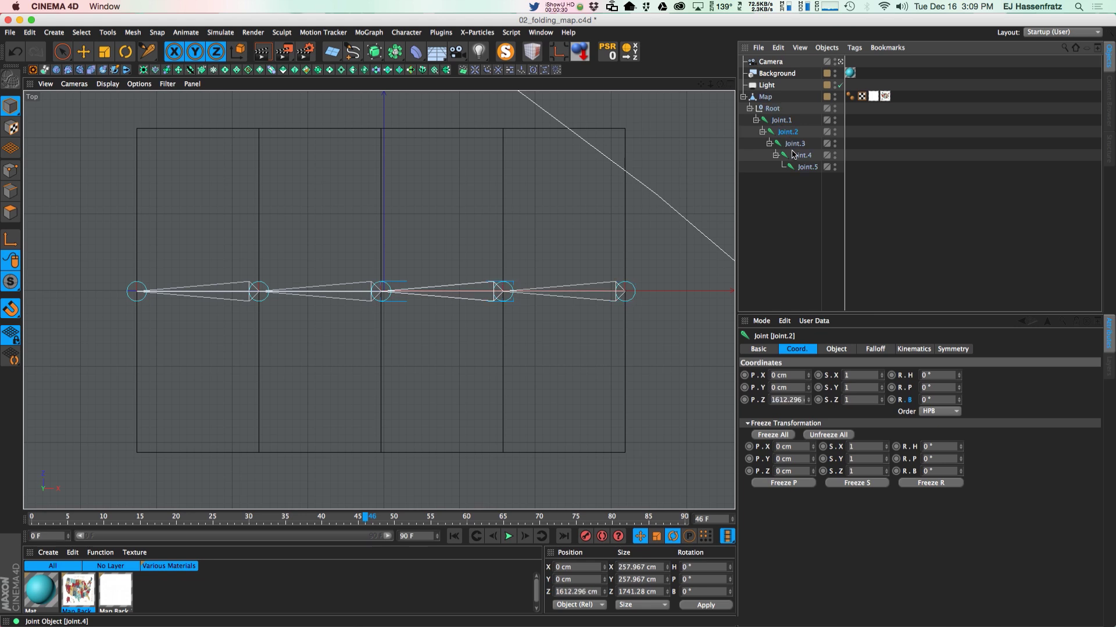
- Move the Root joint hierarchy out from under the Map to the top level of the scene
{"action": "key", "text": "super+shift+a"}
{"action": "left_click", "coordinate": [788, 132]}
{"action": "left_click", "coordinate": [83, 51]}
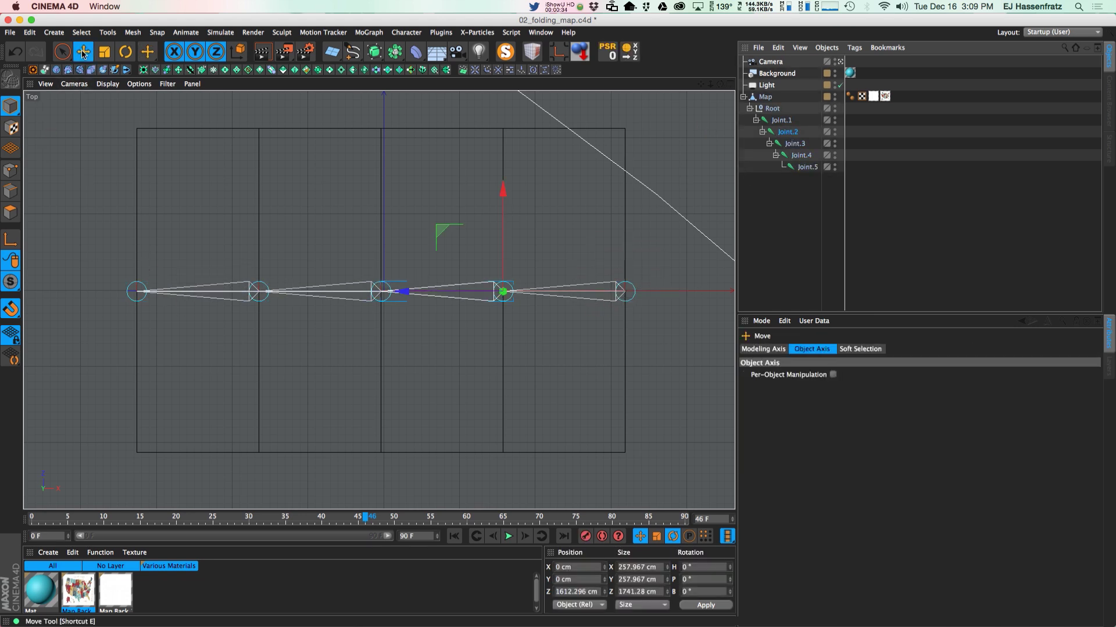
{"action": "left_click_drag", "start_coordinate": [771, 108], "coordinate": [777, 99]}
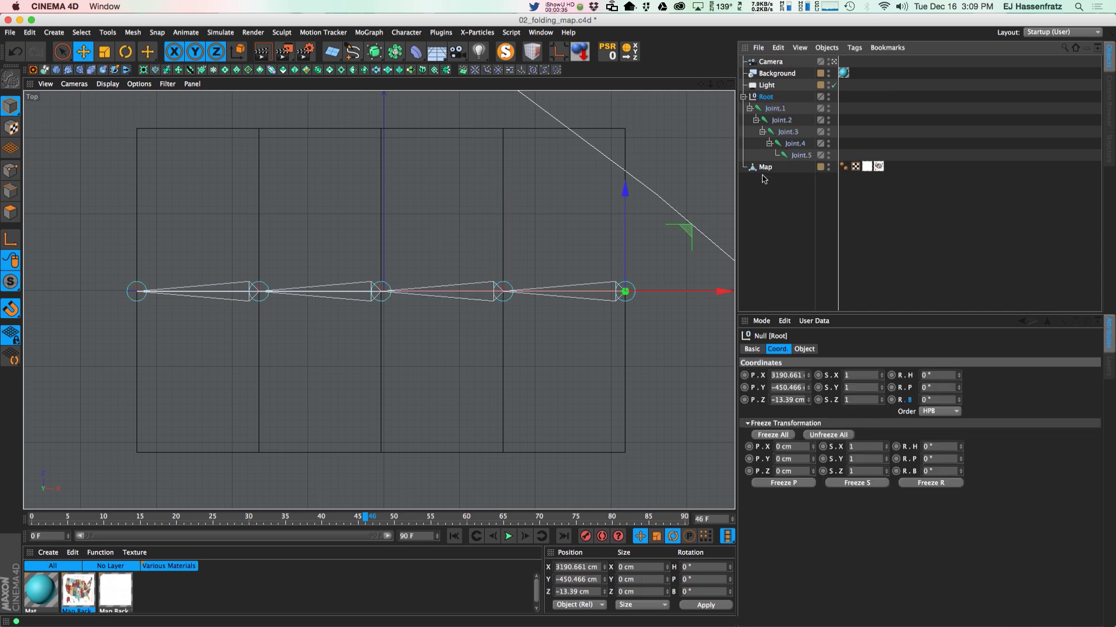
- Bind Joint.1 through Joint.5 to the Map and enlarge the perspective view
{"action": "left_click", "coordinate": [775, 109]}
{"action": "left_click", "coordinate": [765, 167], "text": "shift"}
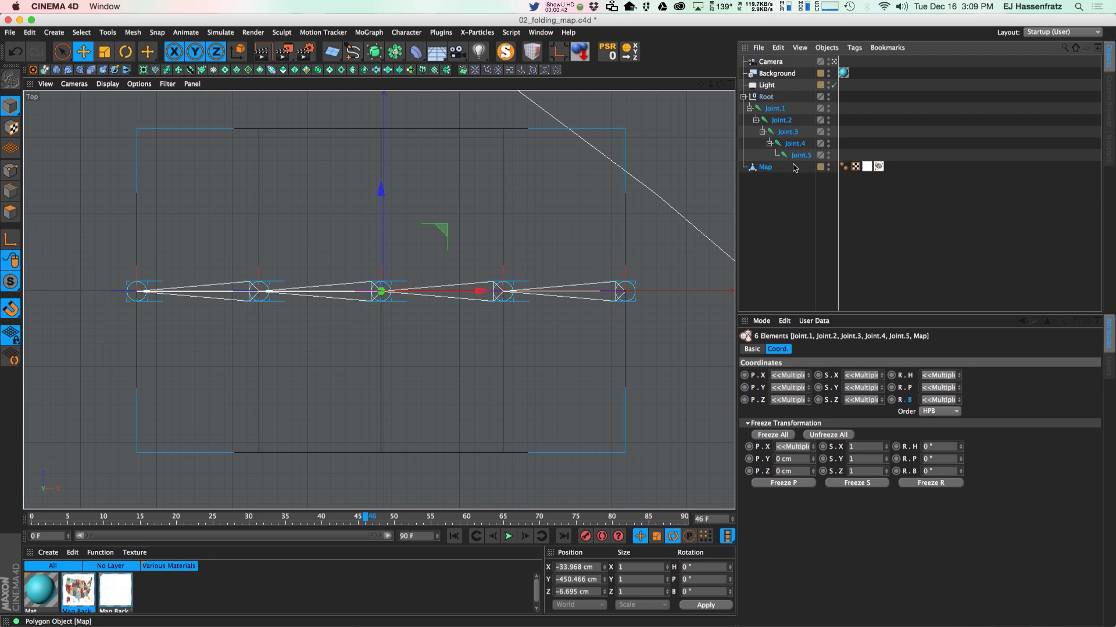
{"action": "left_click", "coordinate": [406, 32]}
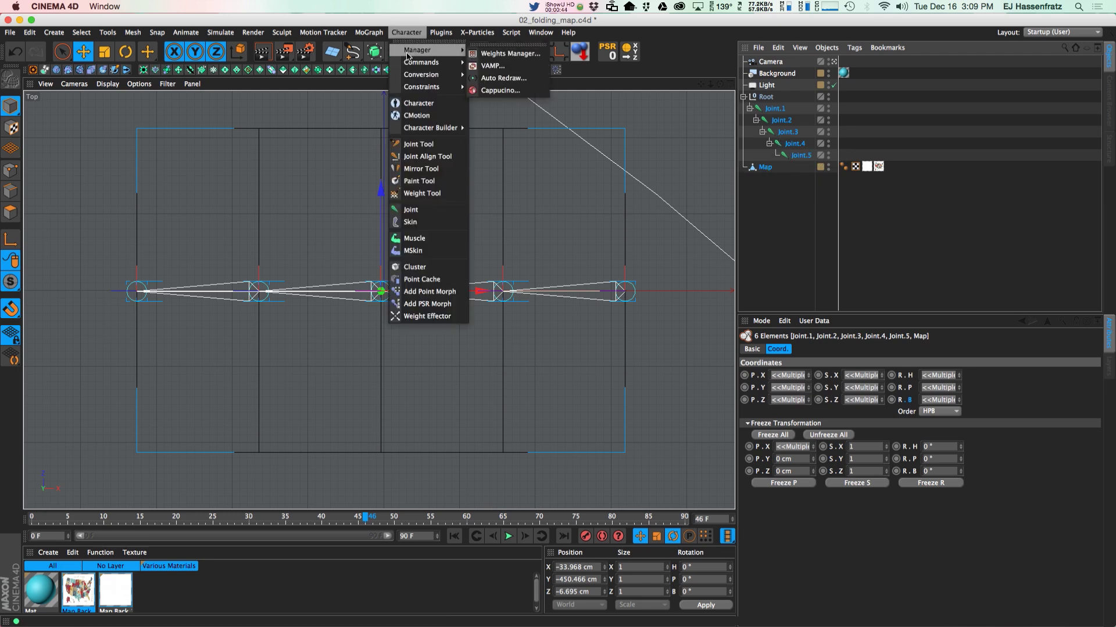
{"action": "mouse_move", "coordinate": [409, 62]}
{"action": "left_click", "coordinate": [488, 78]}
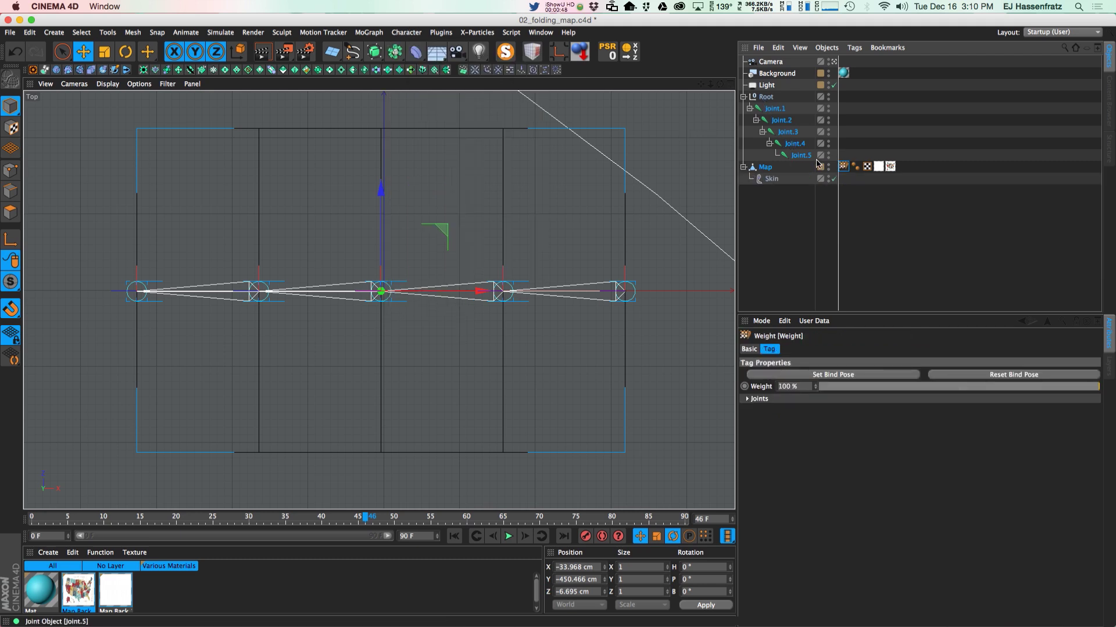
{"action": "left_click", "coordinate": [731, 84]}
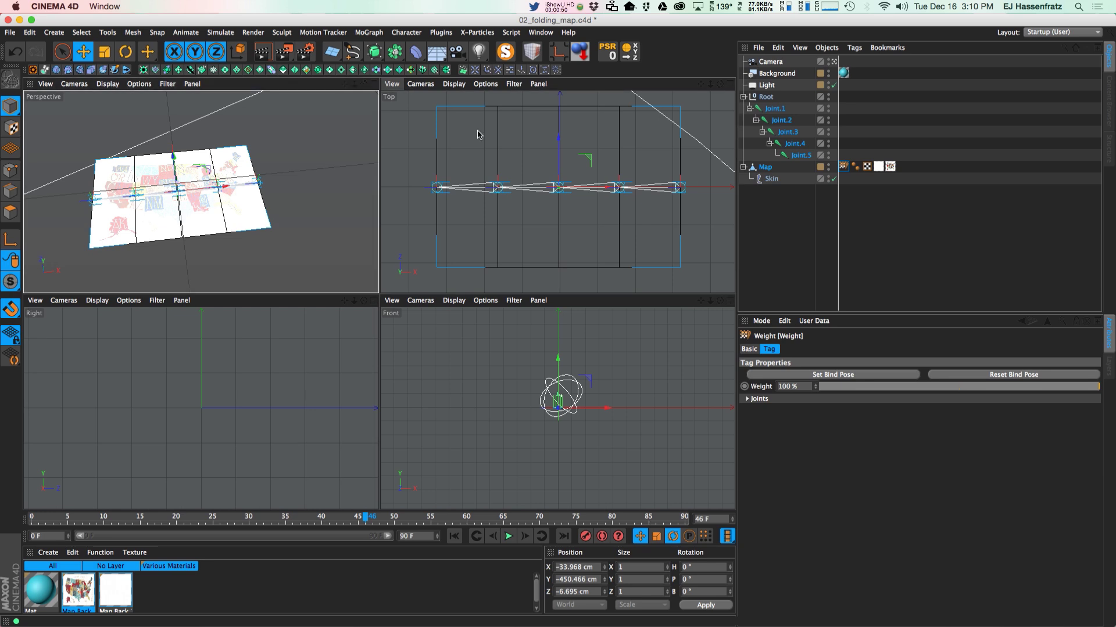
{"action": "left_click", "coordinate": [375, 85]}
- Test the bind by rotating a joint in the middle of the chain
{"action": "left_click", "coordinate": [774, 133]}
{"action": "key", "text": "r"}
{"action": "left_click_drag", "start_coordinate": [371, 265], "coordinate": [477, 305]}
{"action": "key", "text": "e"}
- Group the Root joint hierarchy and the Map under one Null and expand the group's hierarchy
{"action": "left_click", "coordinate": [765, 97]}
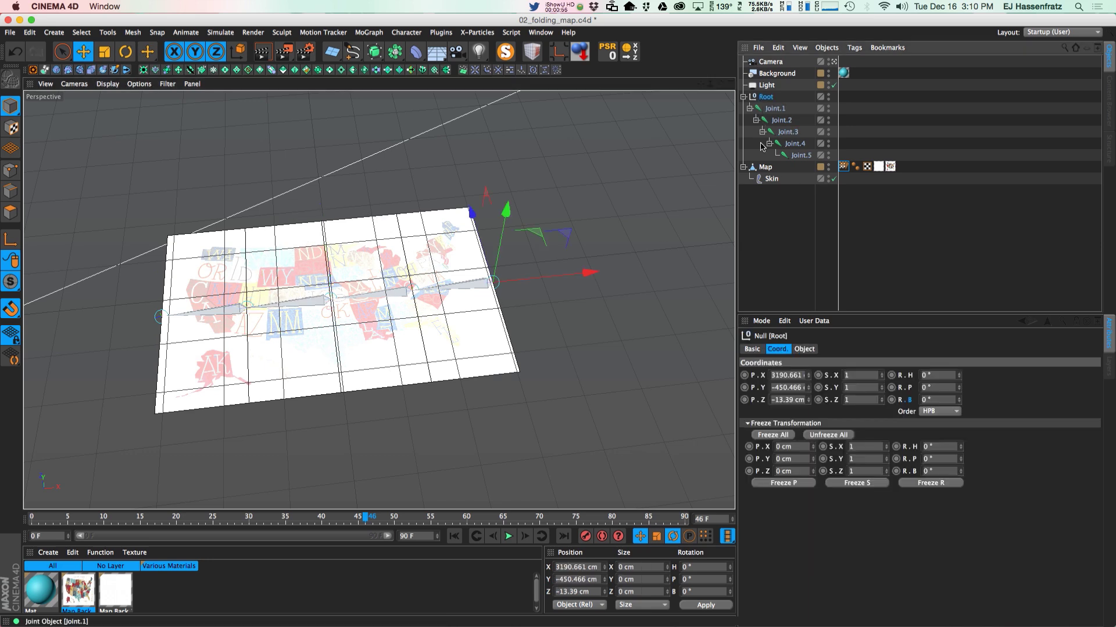
{"action": "left_click", "coordinate": [763, 168], "text": "shift"}
{"action": "right_click", "coordinate": [763, 167]}
{"action": "mouse_move", "coordinate": [825, 261]}
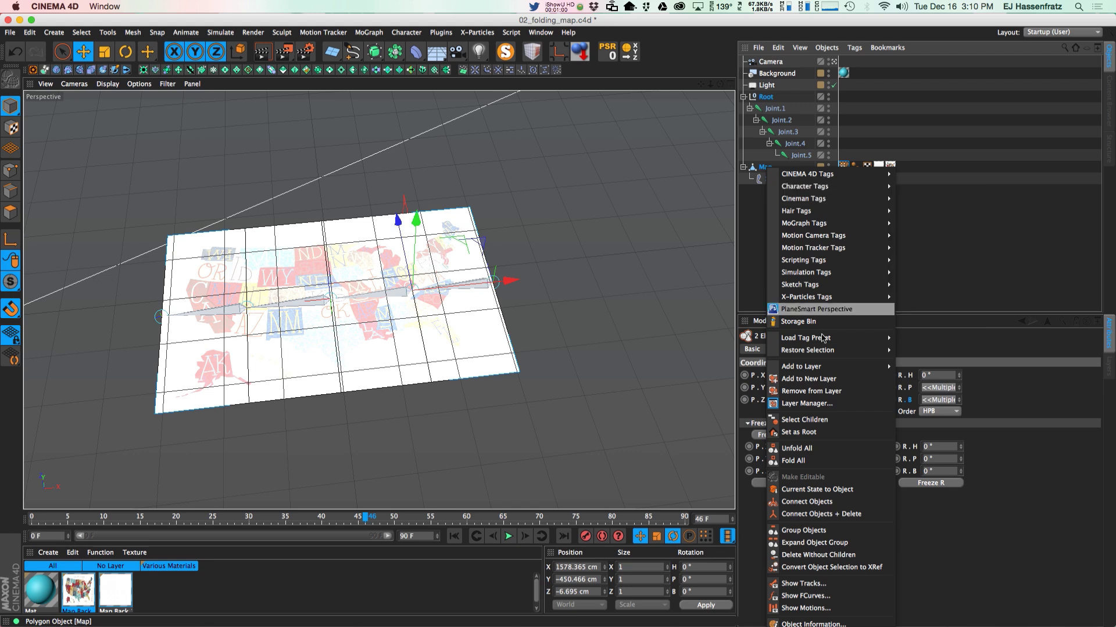
{"action": "left_click", "coordinate": [816, 514]}
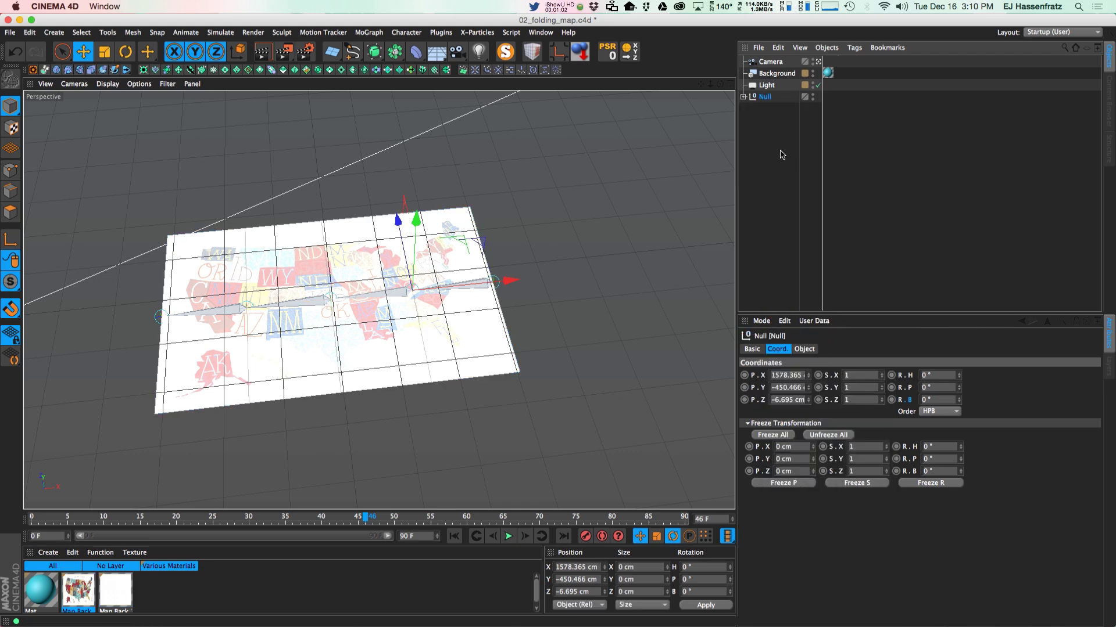
{"action": "left_click", "coordinate": [744, 97]}
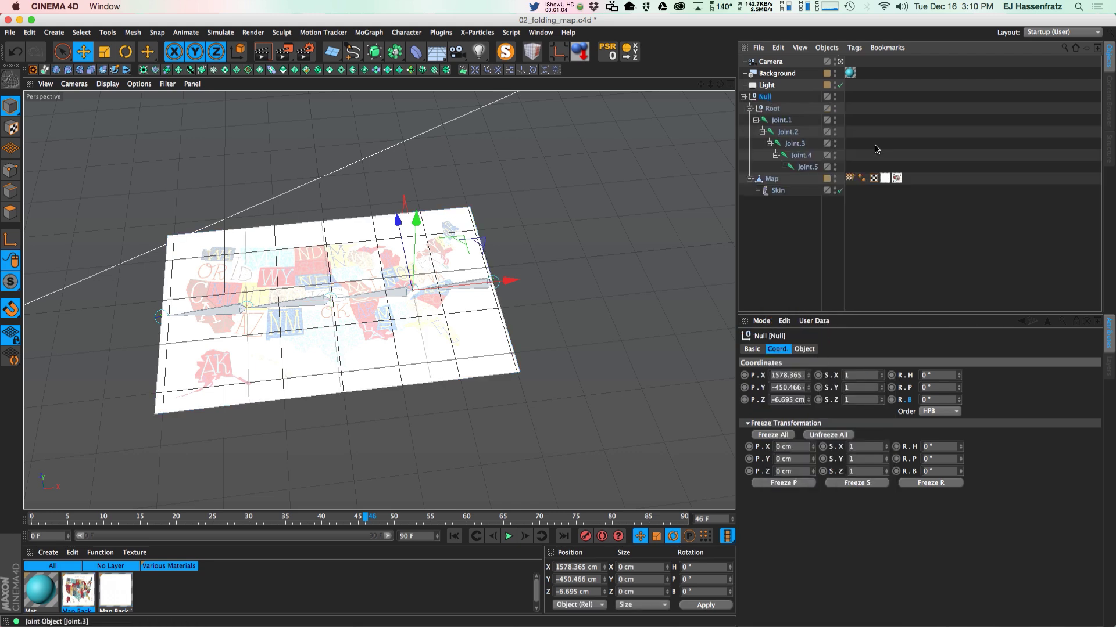
- Add a Pose Morph tag to the Null with Hierarchy mixing enabled
{"action": "right_click", "coordinate": [768, 100]}
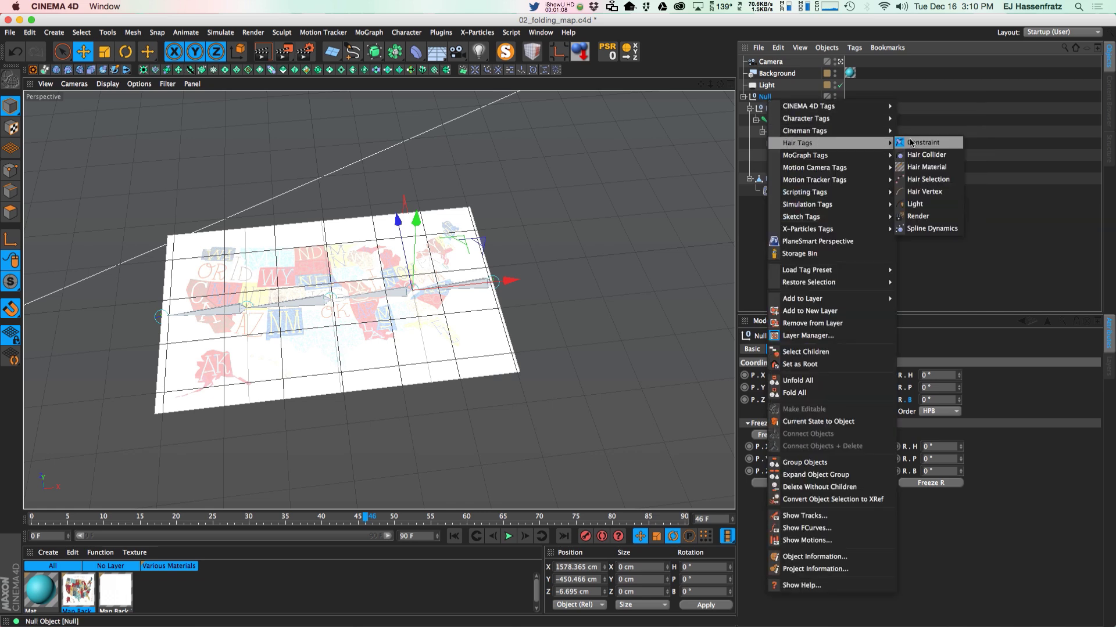
{"action": "mouse_move", "coordinate": [823, 118]}
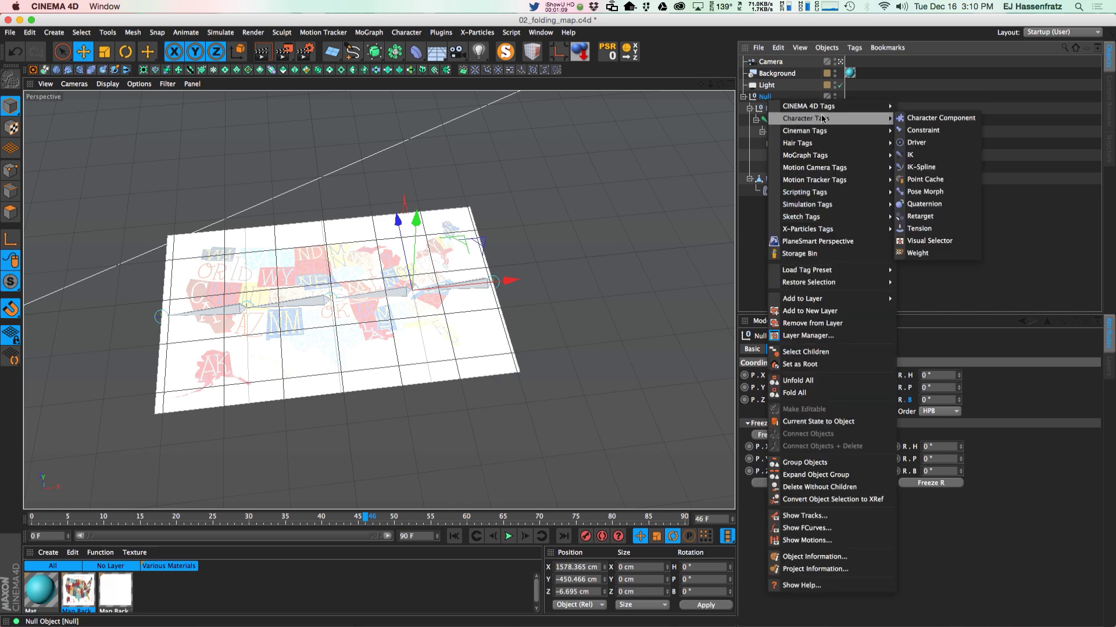
{"action": "left_click", "coordinate": [925, 191]}
{"action": "left_click", "coordinate": [853, 459]}
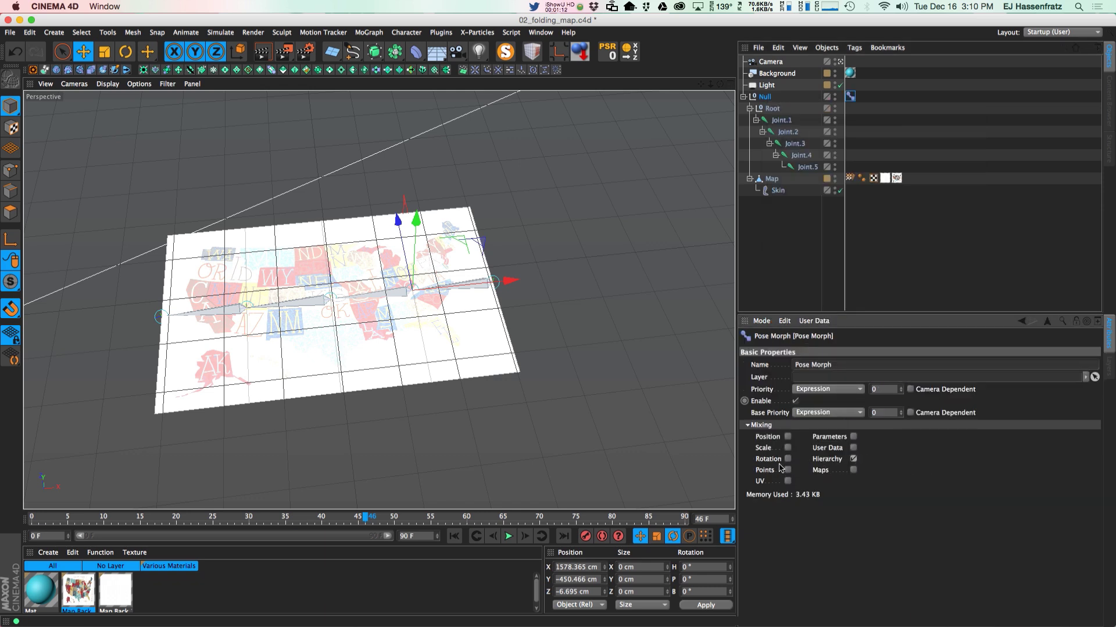
- Rename the base pose as Unfolded and Pose.0 as Folded
{"action": "double_click", "coordinate": [804, 393]}
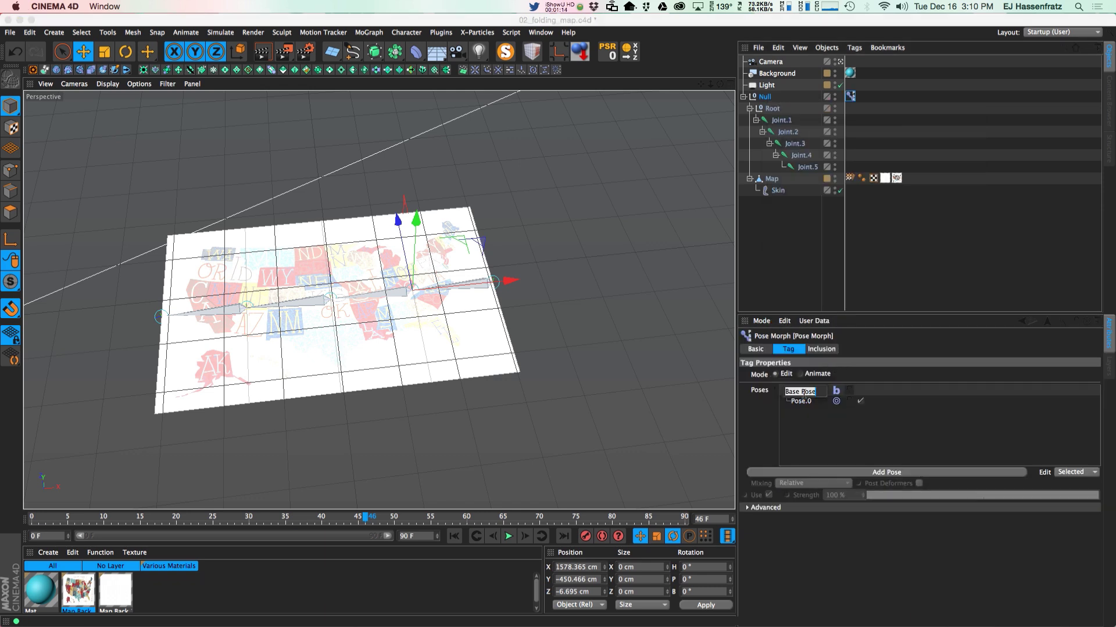
{"action": "type", "text": "Unfolded"}
{"action": "key", "text": "Return"}
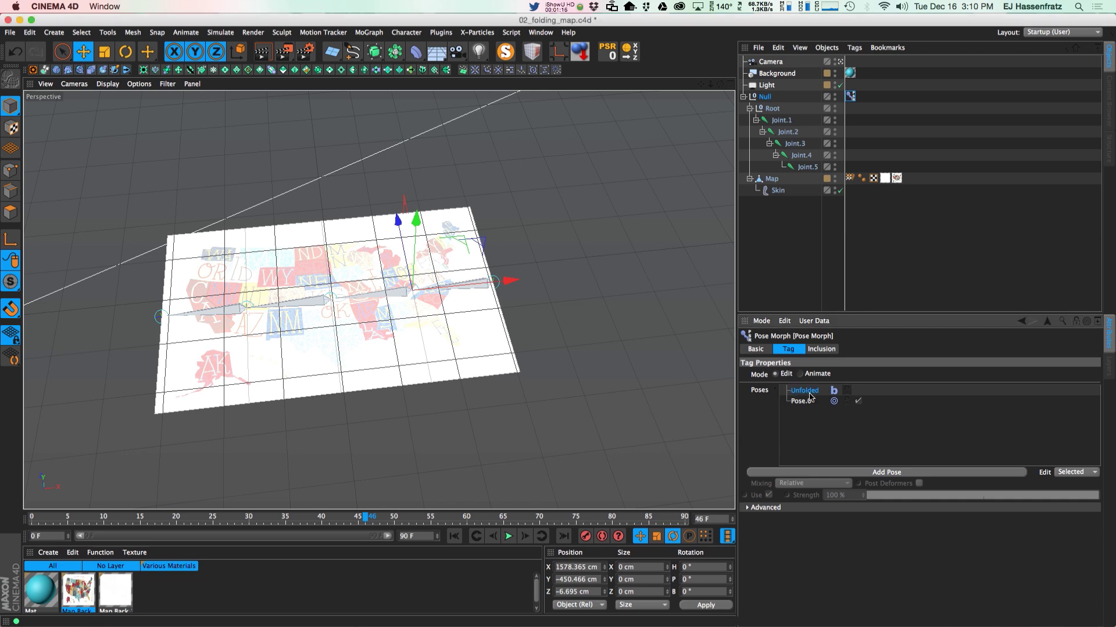
{"action": "double_click", "coordinate": [804, 400]}
{"action": "type", "text": "Folde"}
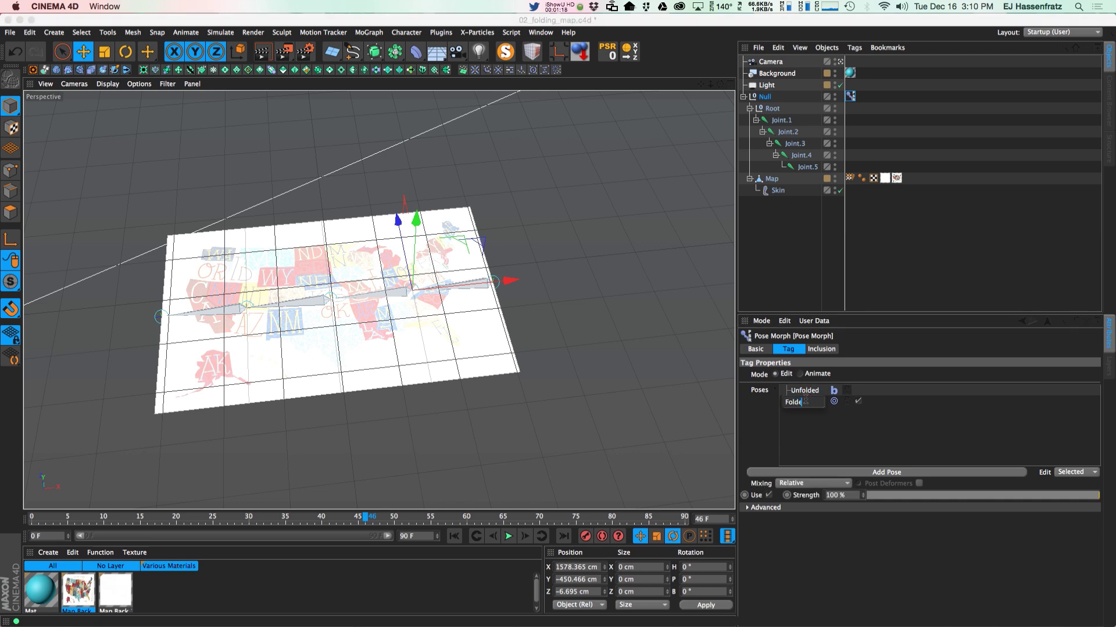
{"action": "type", "text": "d"}
{"action": "key", "text": "Return"}
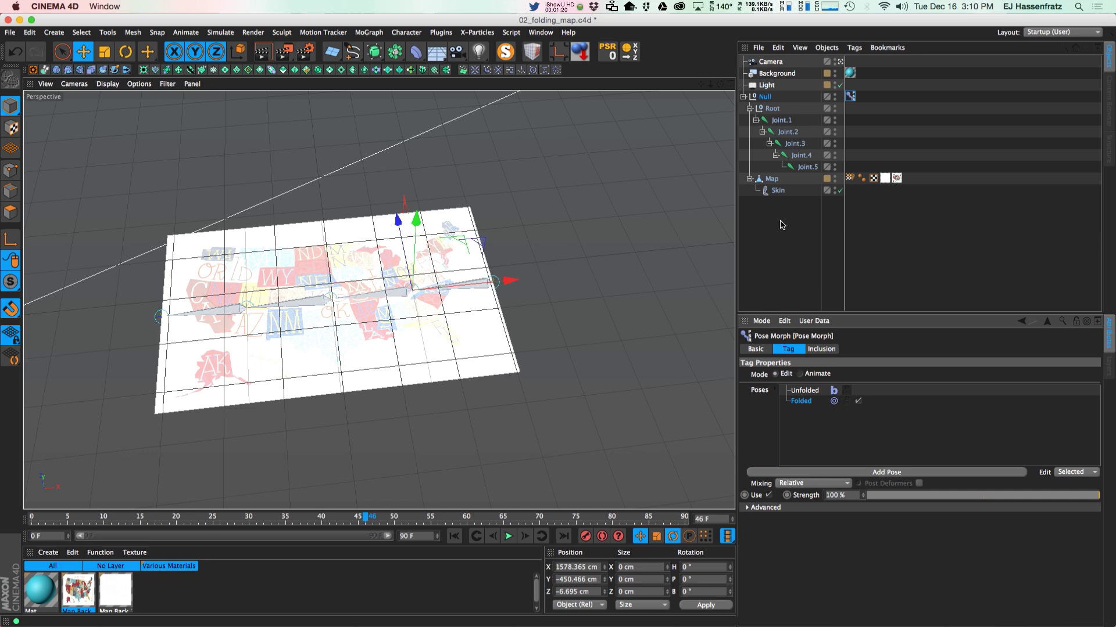
- Build the Folded pose by rotating Joint.2, Joint.3 and Joint.4 to fold the map accordion-style, with Joint.4's R.P at 180°
{"action": "left_click", "coordinate": [787, 130]}
{"action": "key", "text": "r"}
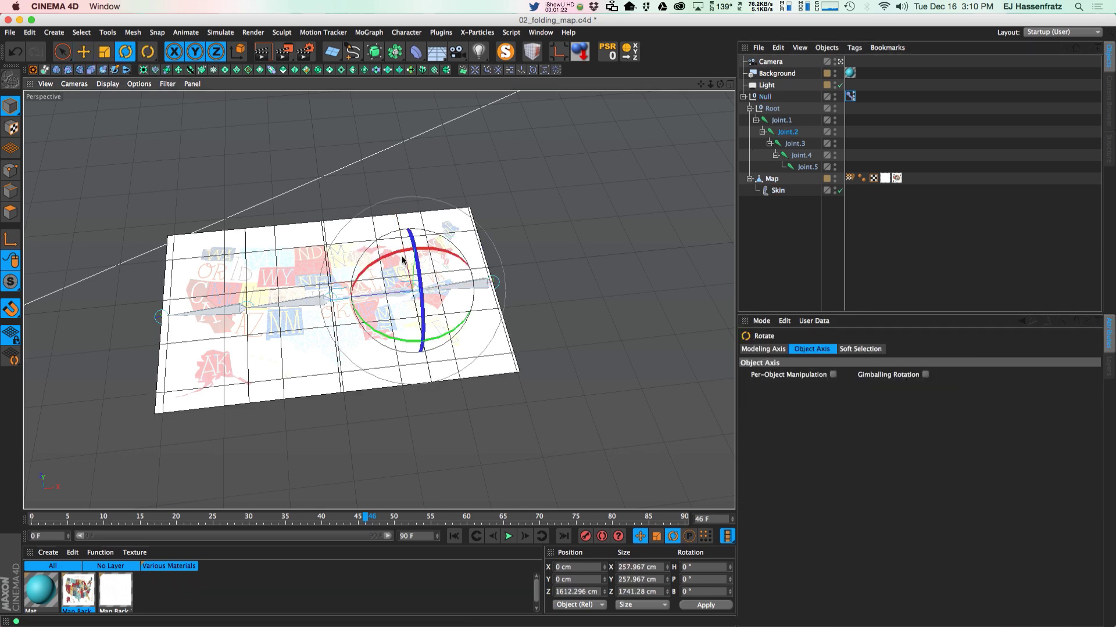
{"action": "left_click_drag", "start_coordinate": [430, 238], "coordinate": [424, 320]}
{"action": "left_click", "coordinate": [791, 143]}
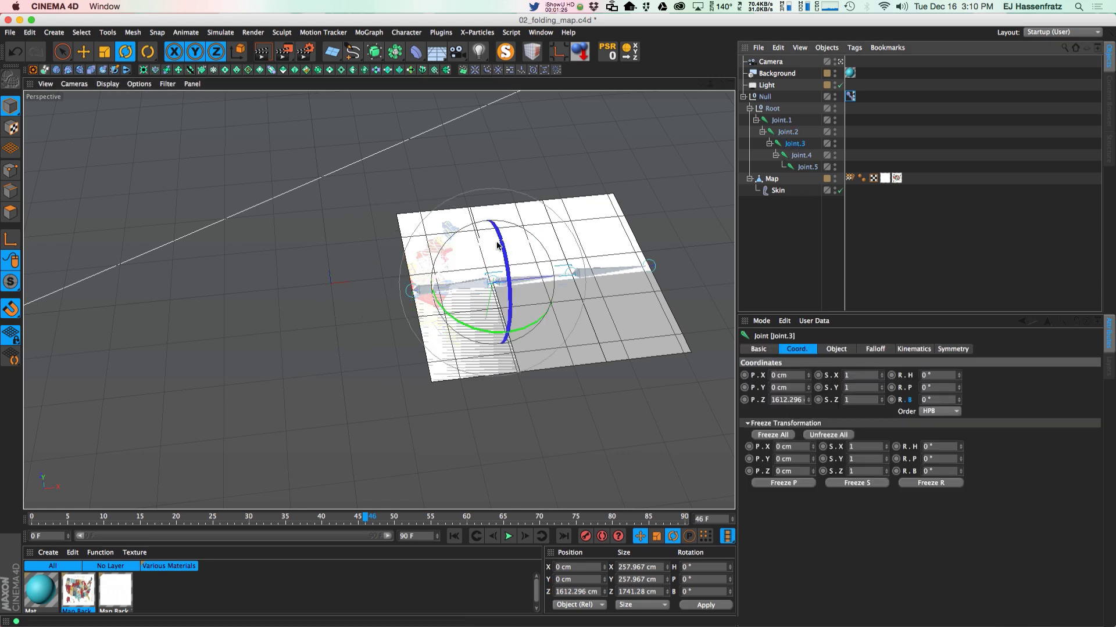
{"action": "left_click_drag", "start_coordinate": [479, 246], "coordinate": [519, 420]}
{"action": "left_click", "coordinate": [432, 285]}
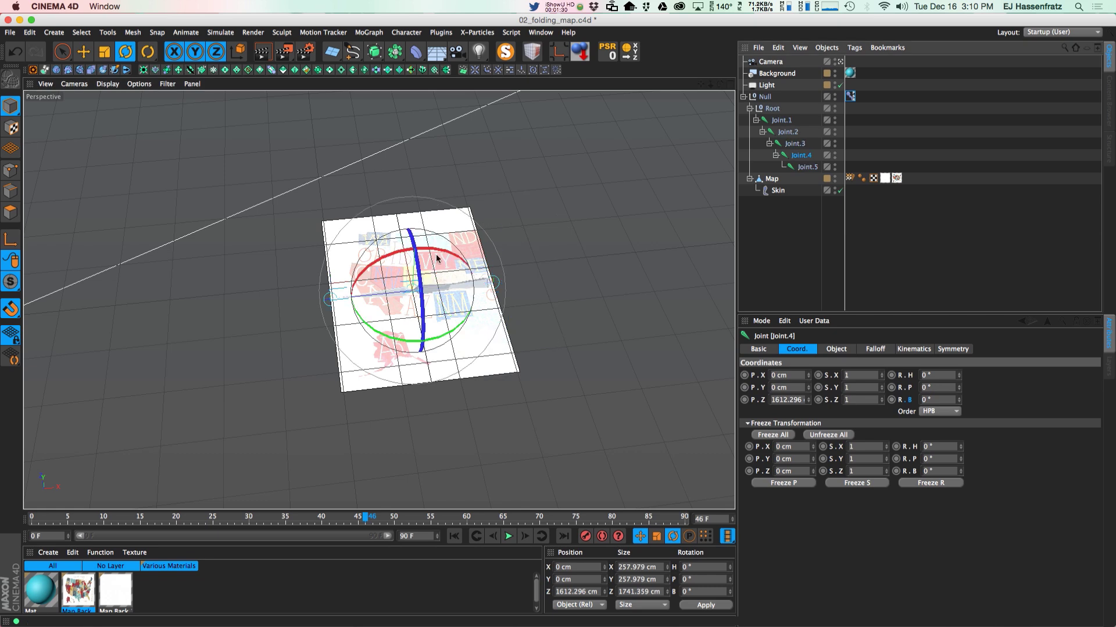
{"action": "left_click_drag", "start_coordinate": [384, 261], "coordinate": [487, 283]}
{"action": "scroll", "coordinate": [491, 285], "scroll_direction": "down", "scroll_amount": 5}
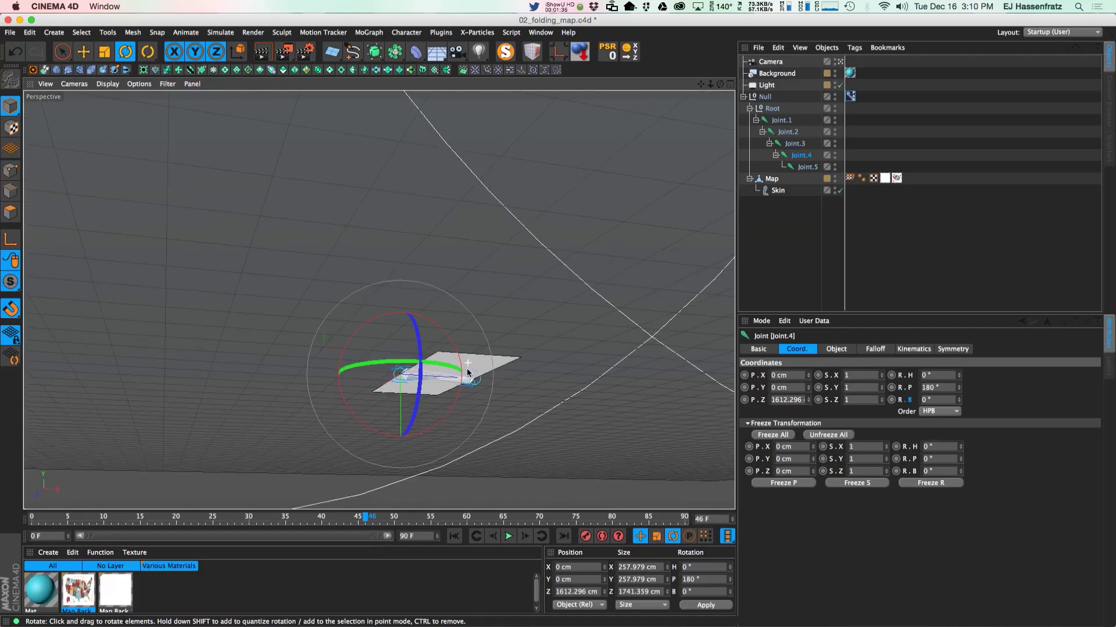
{"action": "left_click_drag", "start_coordinate": [471, 367], "coordinate": [459, 455], "text": "alt"}
- Switch the Pose Morph tag to Animate mode, scrub the Folded strength to preview the fold, and leave it at 0%
{"action": "left_click", "coordinate": [861, 178]}
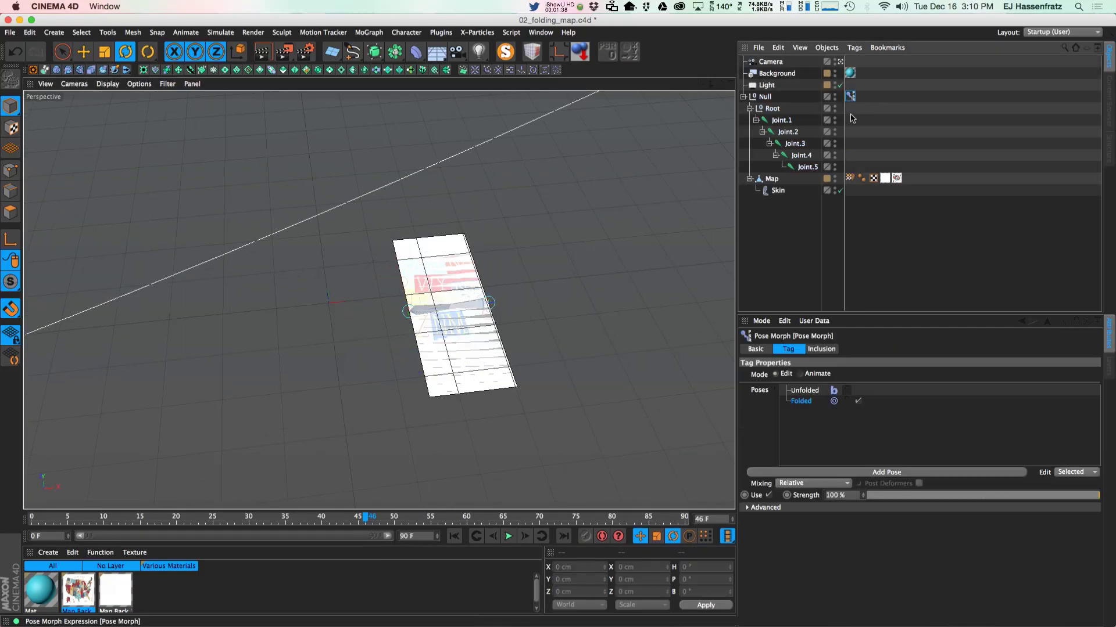
{"action": "left_click_drag", "start_coordinate": [1064, 423], "coordinate": [859, 418]}
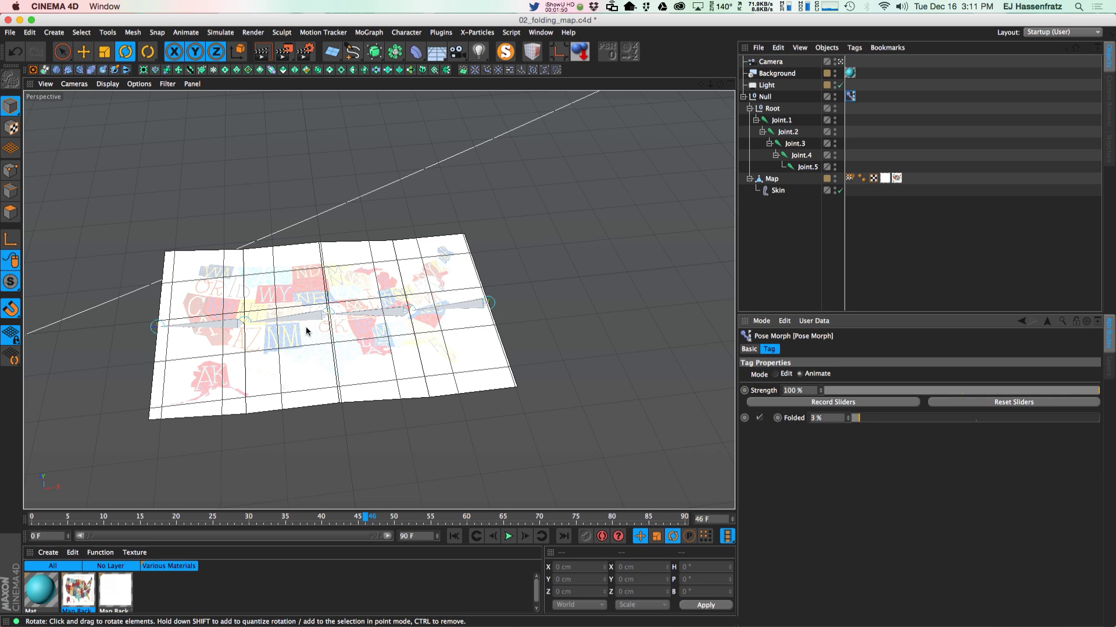
{"action": "left_click_drag", "start_coordinate": [875, 419], "coordinate": [852, 419]}
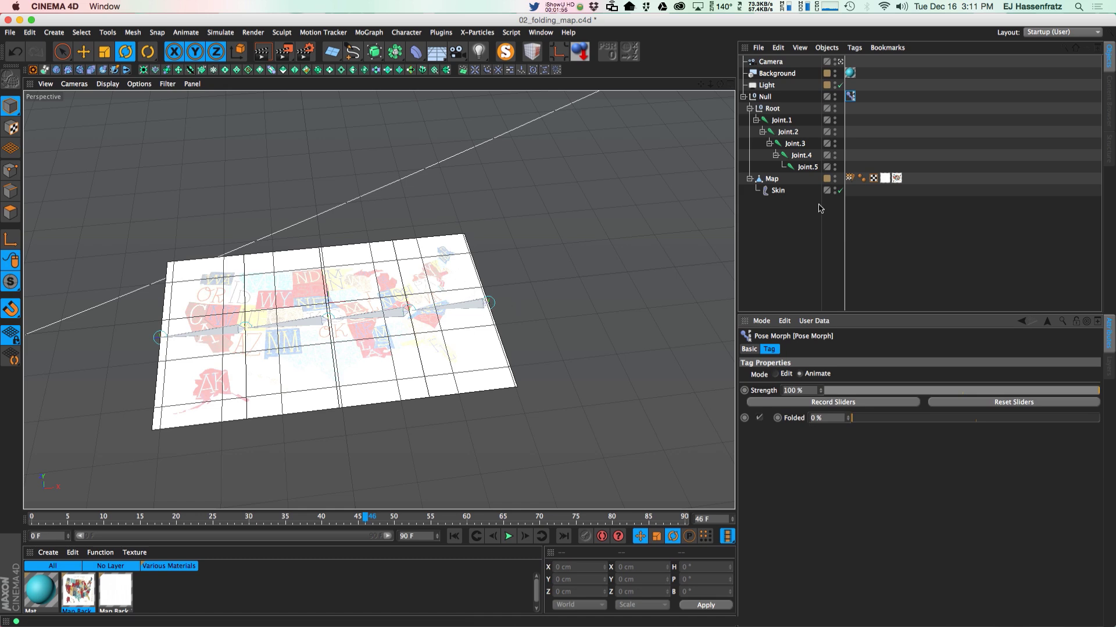
{"action": "mouse_move", "coordinate": [854, 414]}
{"action": "left_mouse_down"}
{"action": "mouse_move", "coordinate": [1025, 420]}
{"action": "mouse_move", "coordinate": [852, 420]}
{"action": "left_mouse_up"}
{"action": "mouse_move", "coordinate": [442, 332]}
{"action": "left_mouse_down", "text": "alt"}
{"action": "mouse_move", "coordinate": [424, 366]}
{"action": "mouse_move", "coordinate": [453, 334]}
{"action": "left_mouse_up", "text": "alt"}
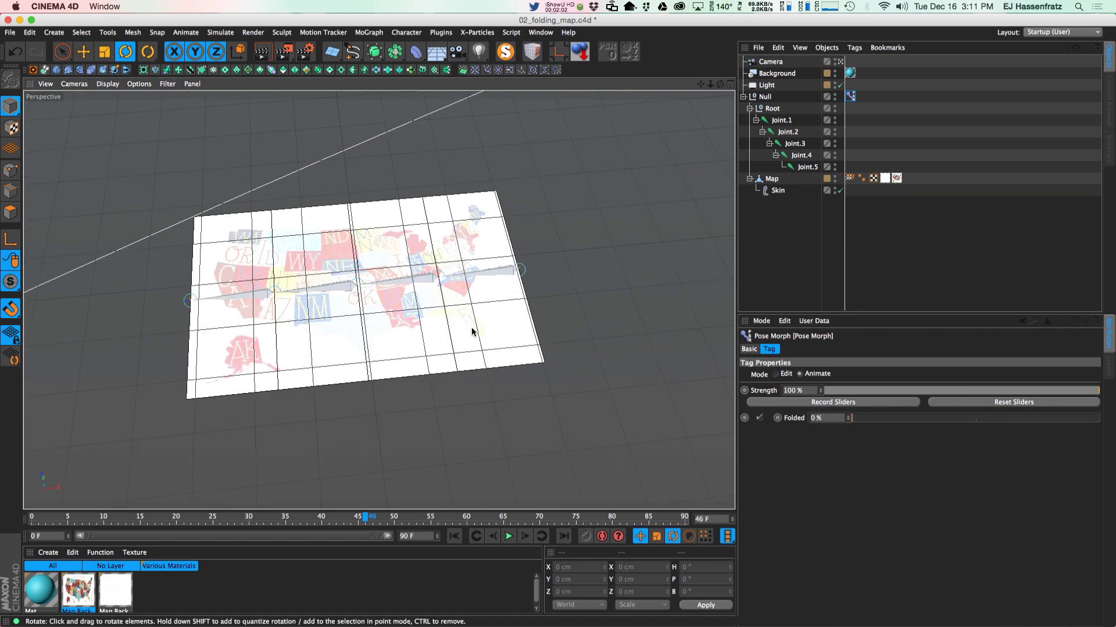